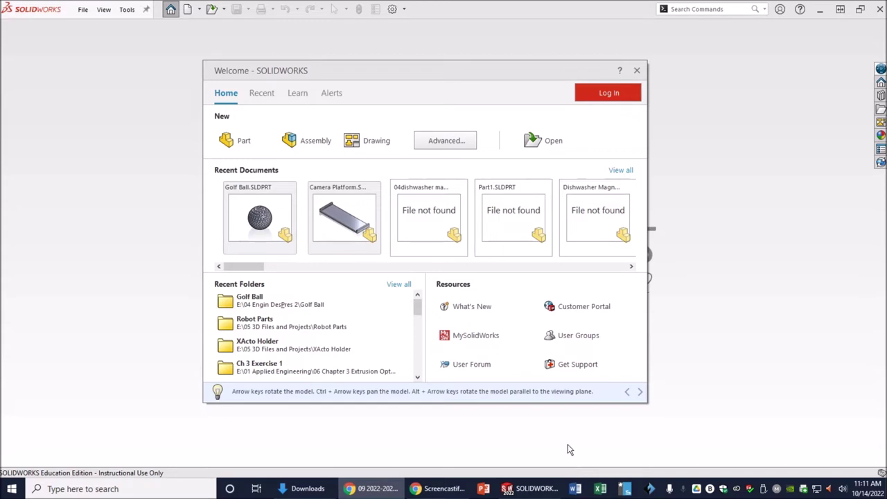
- Create a new part and set its document units to MMGS (millimeter, gram, second)
click(247, 141)
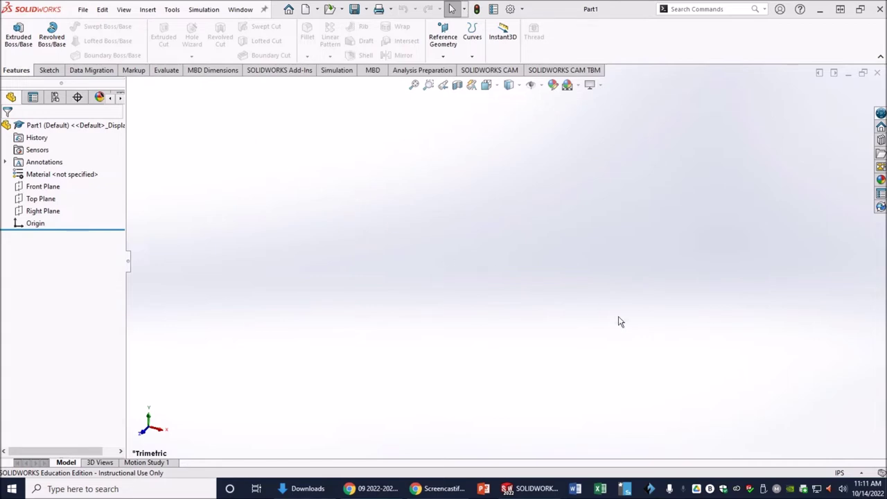
click(842, 472)
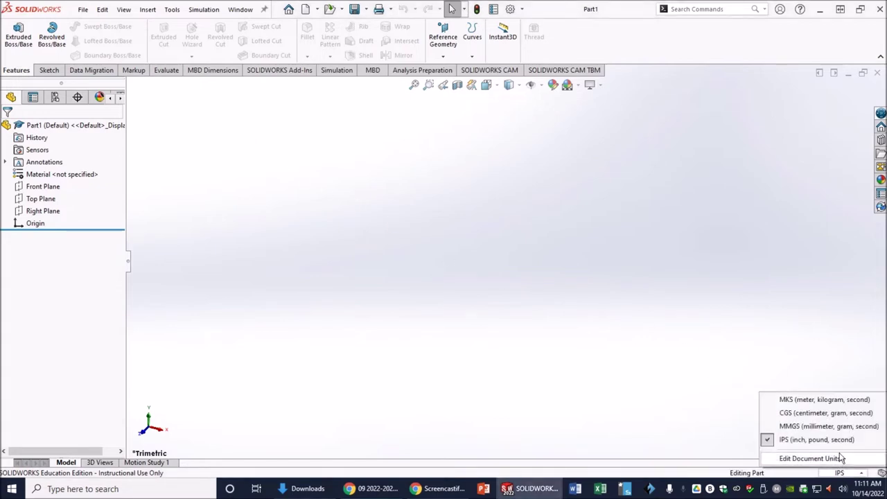
click(790, 428)
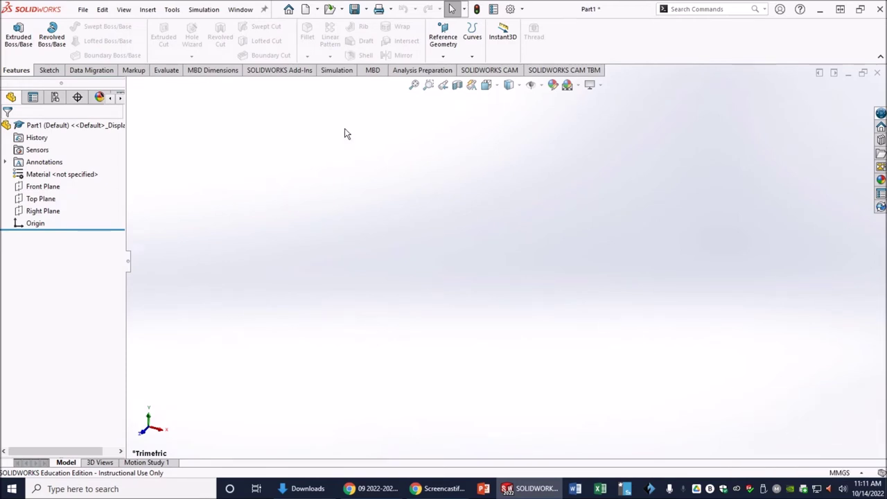
- On the Front Plane, sketch a 90° centerpoint arc centred on the origin, radius about 42.5 mm, from the horizontal to the vertical axis
right_click(43, 187)
click(59, 172)
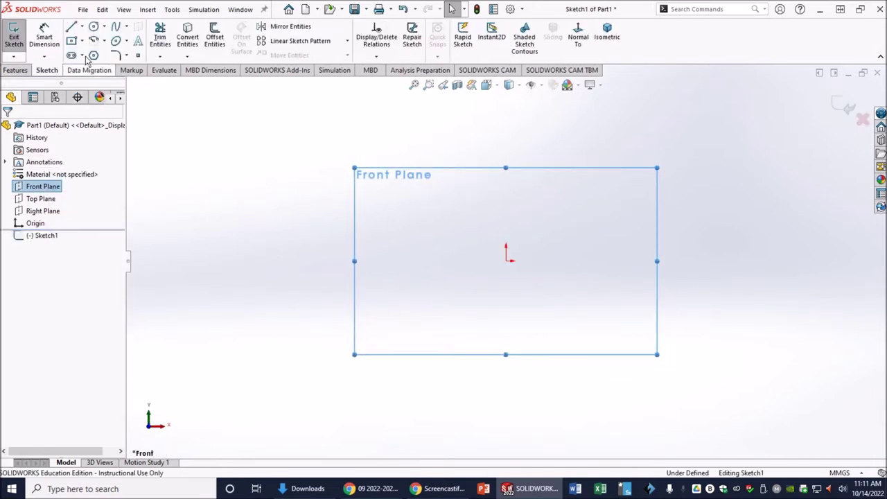
click(106, 44)
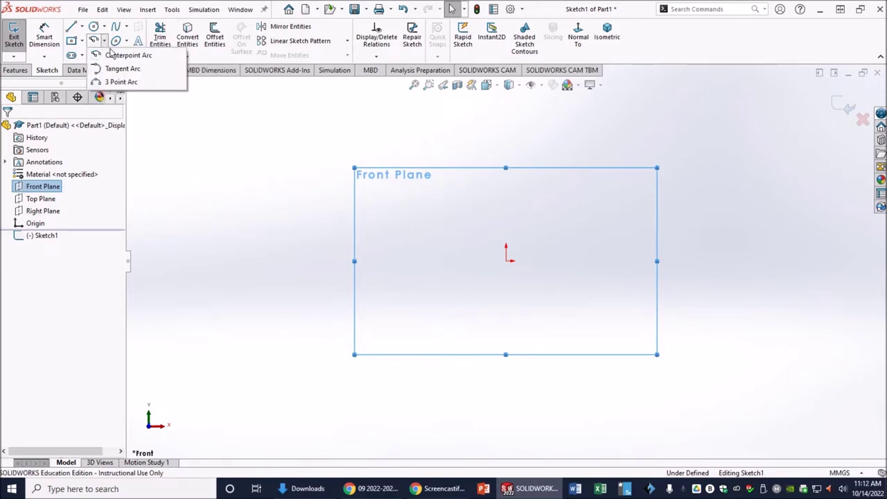
click(104, 55)
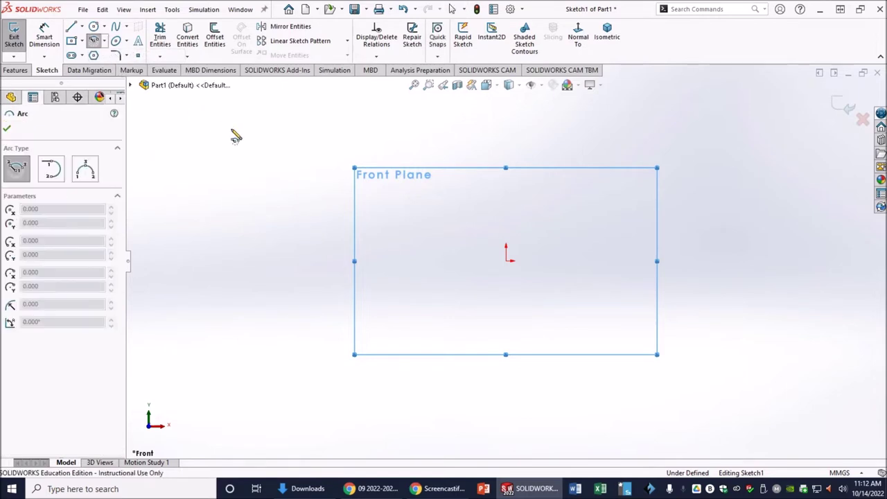
click(506, 261)
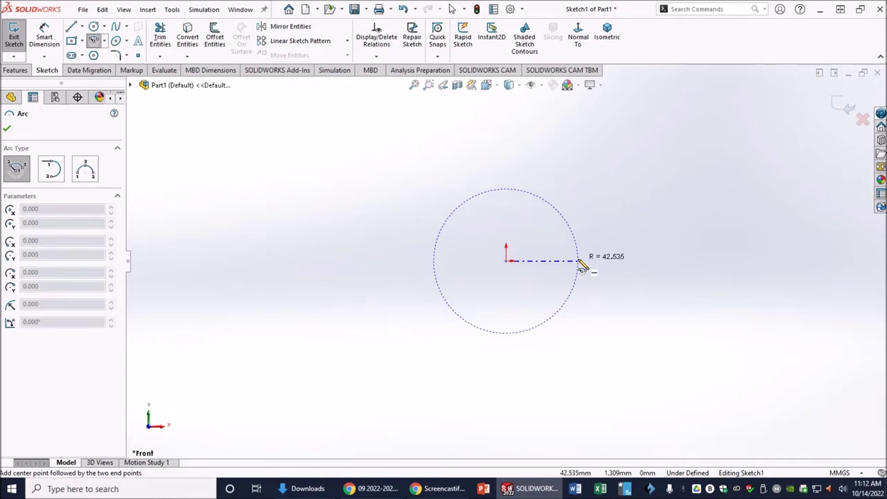
click(578, 261)
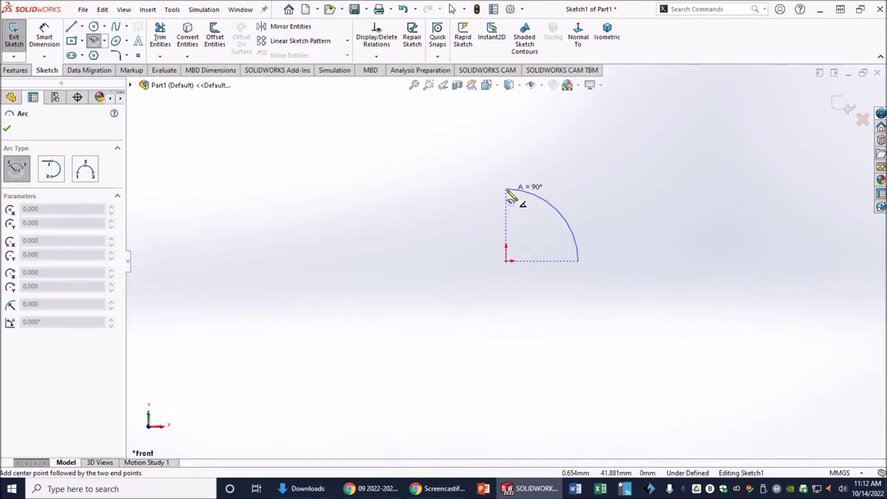
click(506, 190)
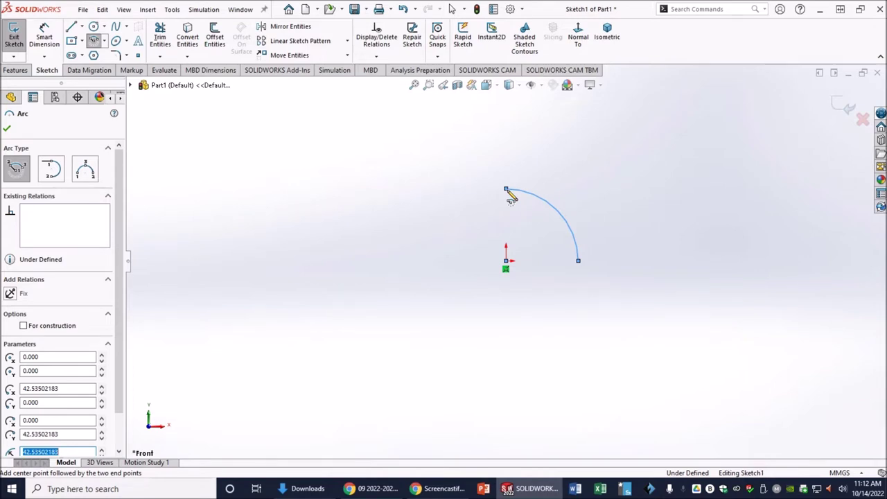
- Close the quarter-circle profile with a vertical line from the arc's upper end to the origin and a horizontal line to its other end
right_click(509, 194)
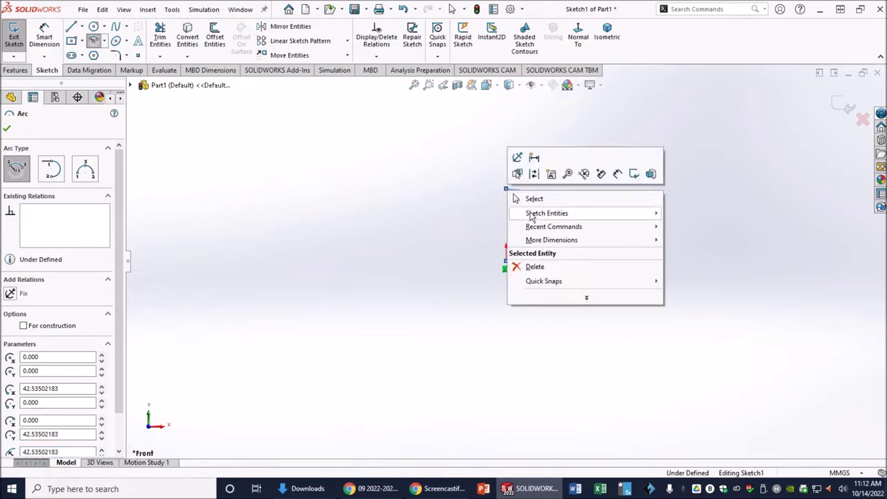
mouse_move(535, 217)
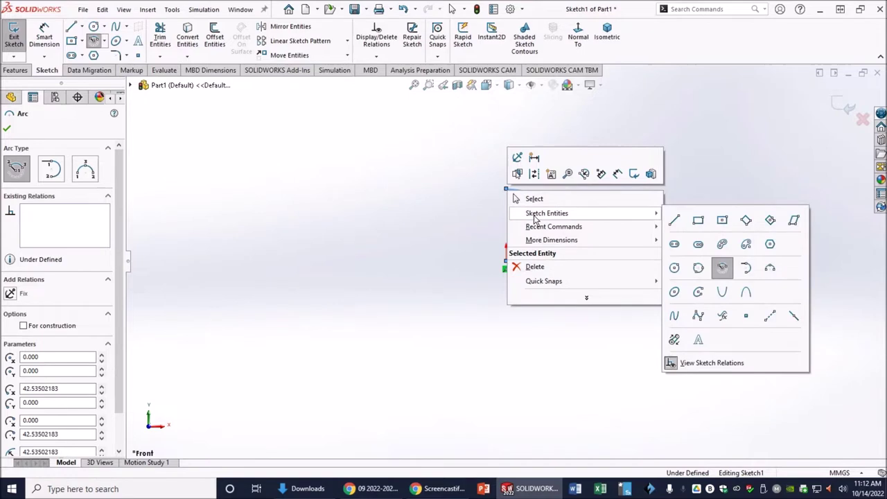
click(674, 221)
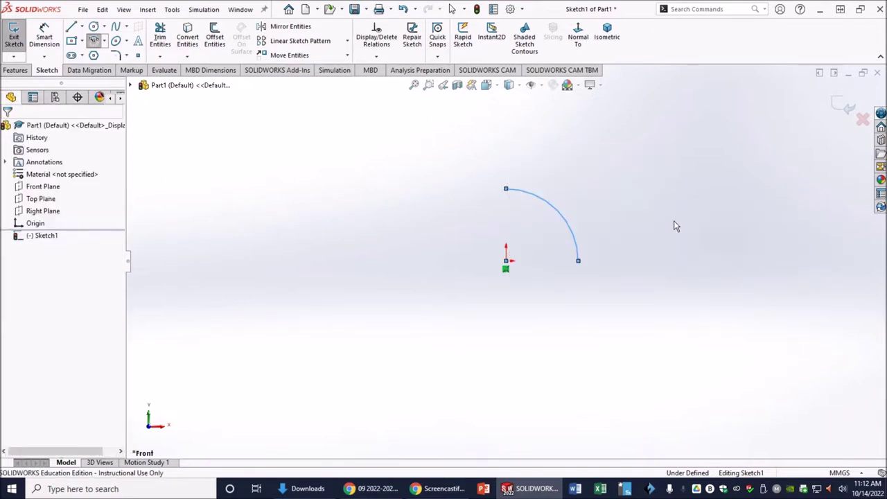
click(506, 188)
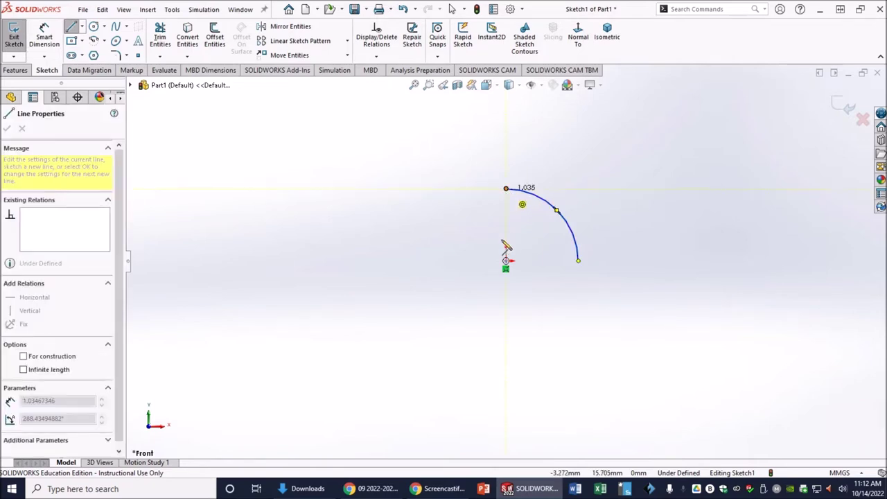
click(506, 261)
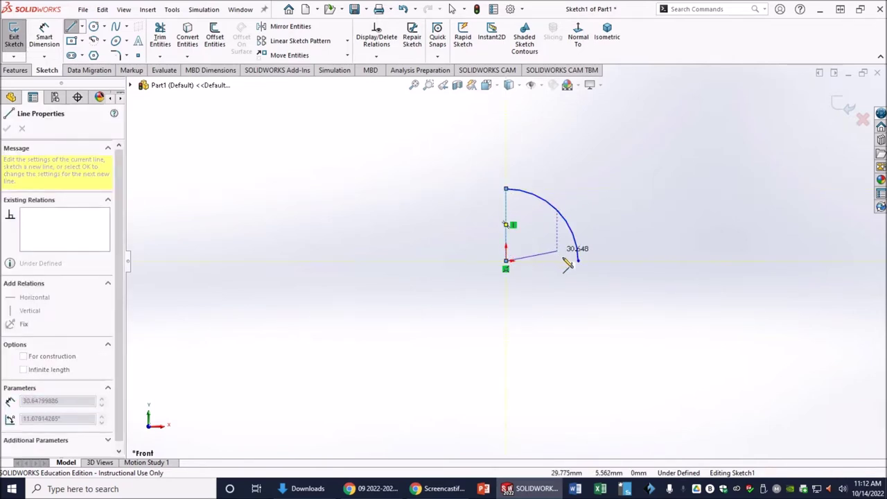
click(578, 261)
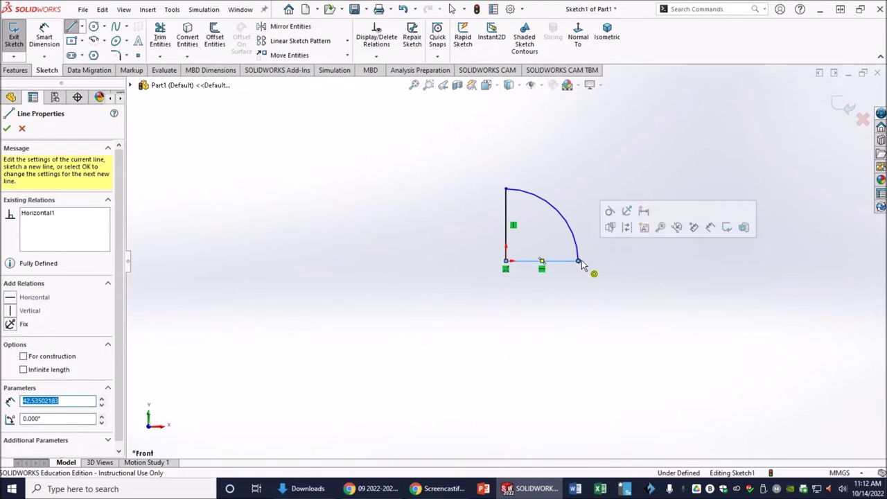
right_click(597, 267)
click(618, 269)
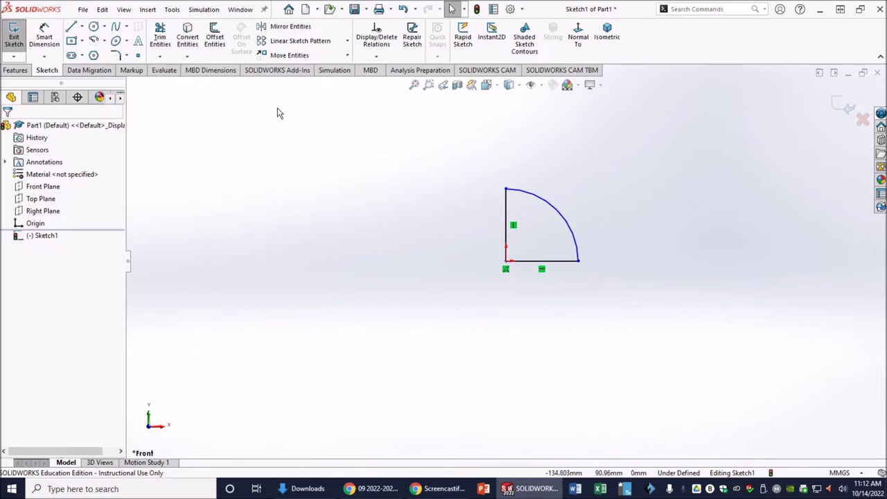
- Dimension the arc's radius as 21.35 mm
click(46, 40)
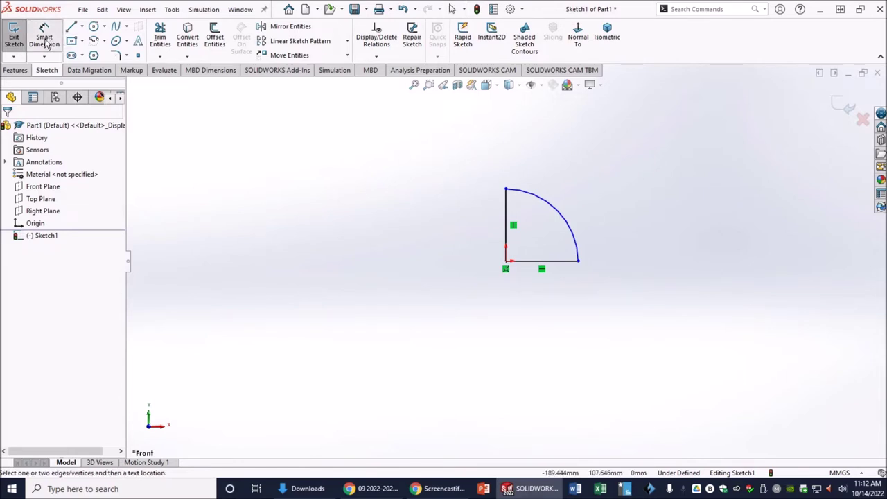
click(570, 212)
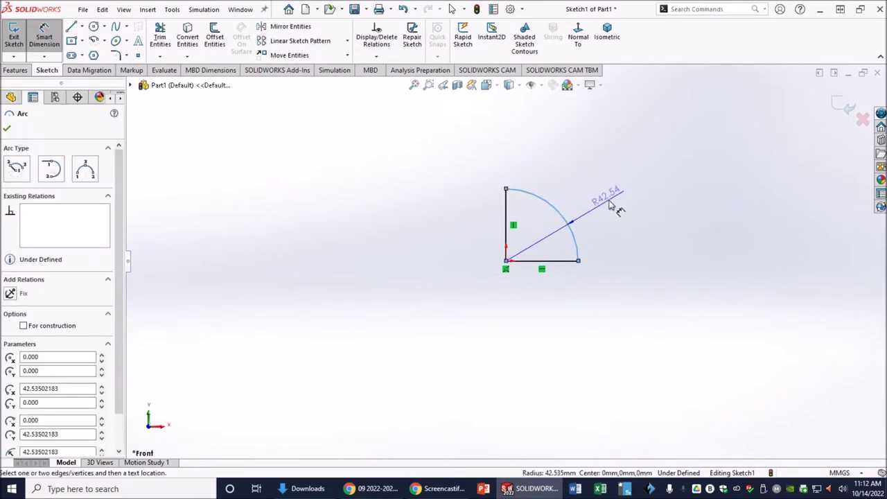
click(610, 204)
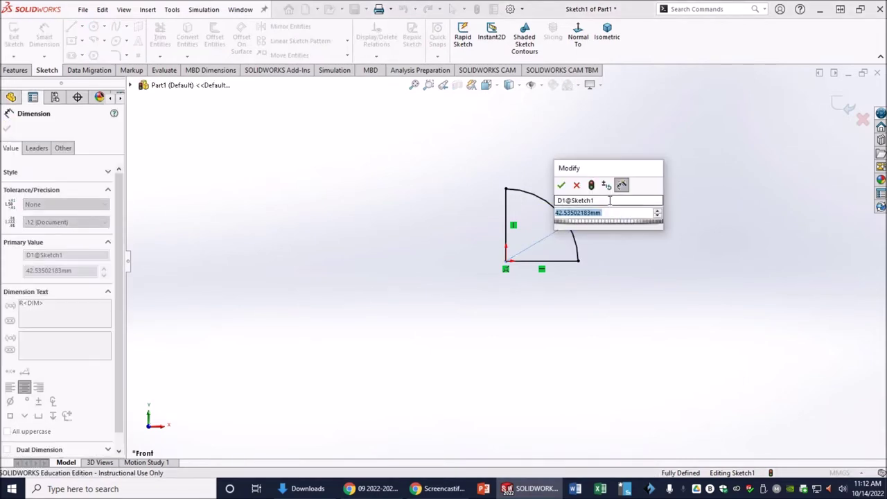
text(21.)
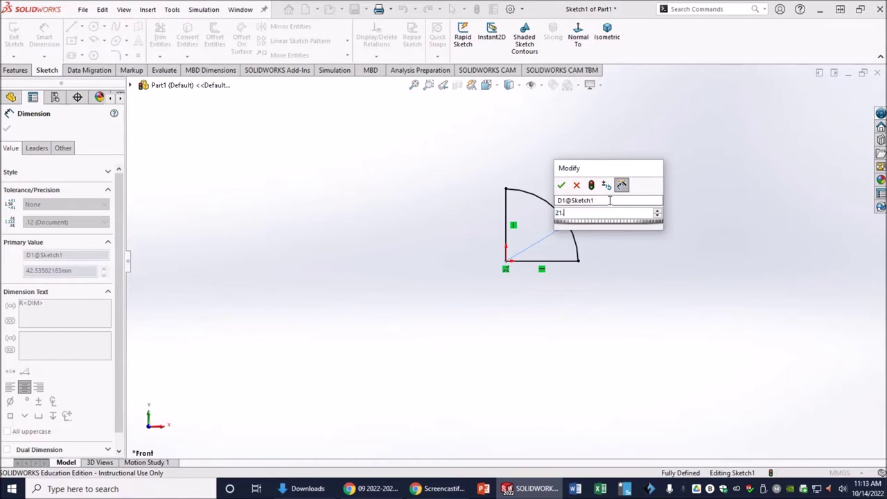
text(35)
key(Return)
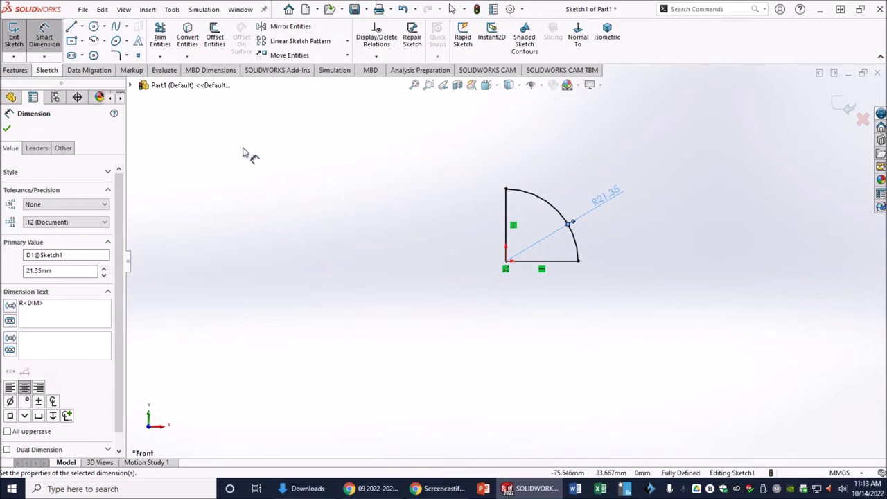
click(7, 129)
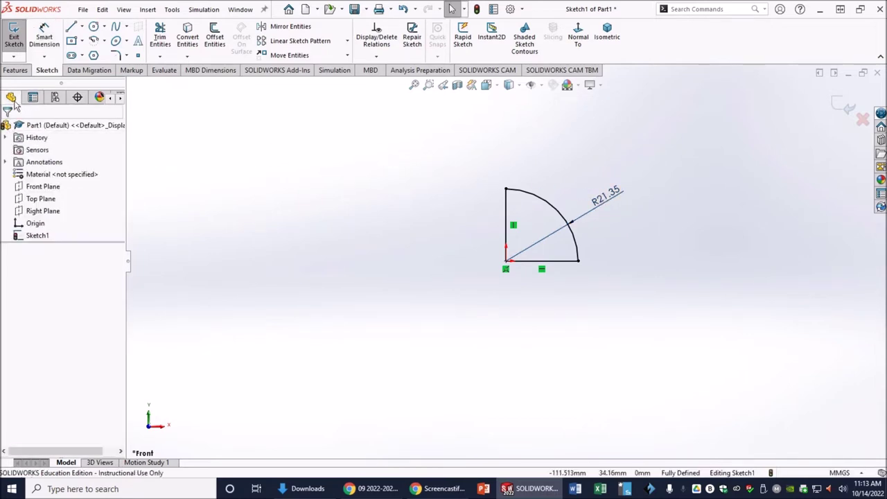
- Revolve the quarter-circle profile 360° about its vertical line to form a solid hemisphere
click(21, 73)
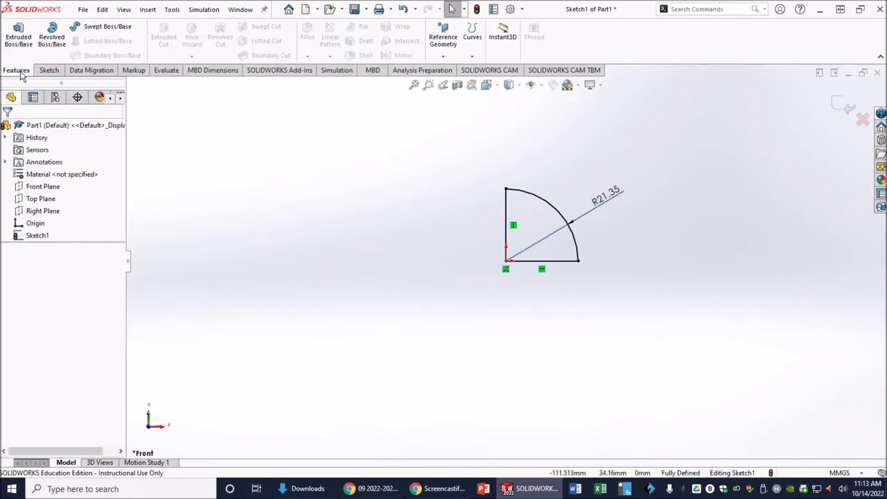
click(50, 48)
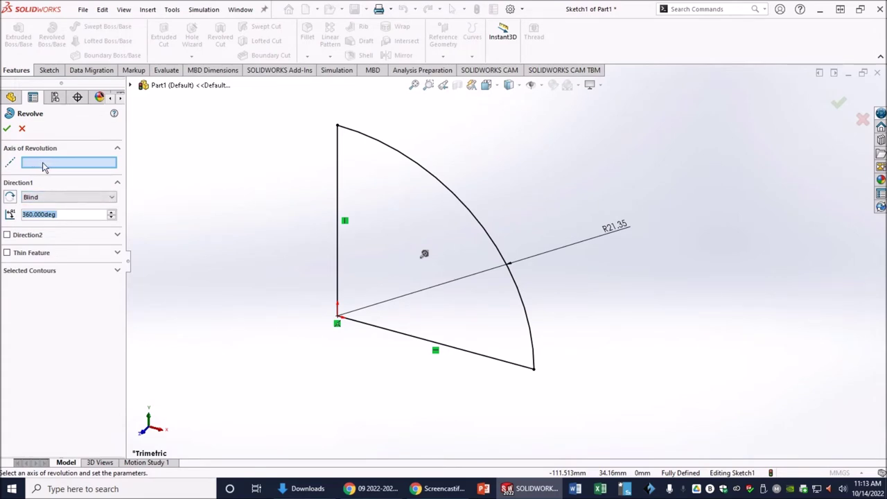
click(338, 187)
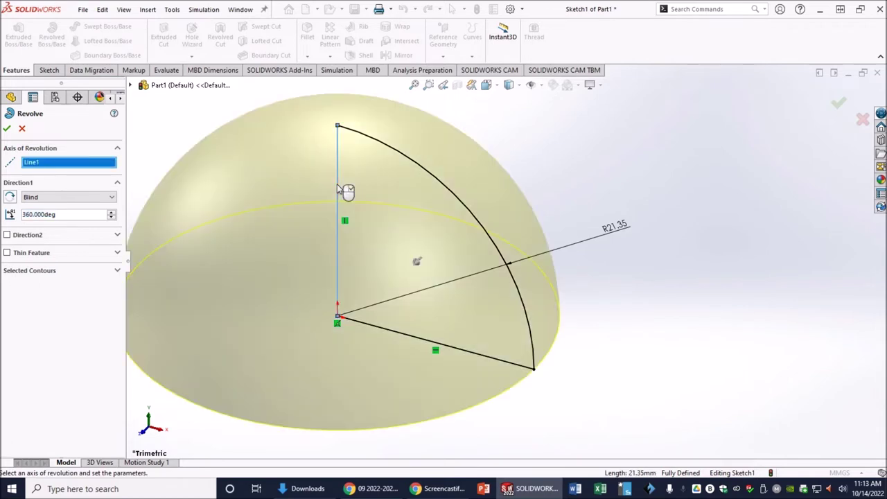
click(7, 129)
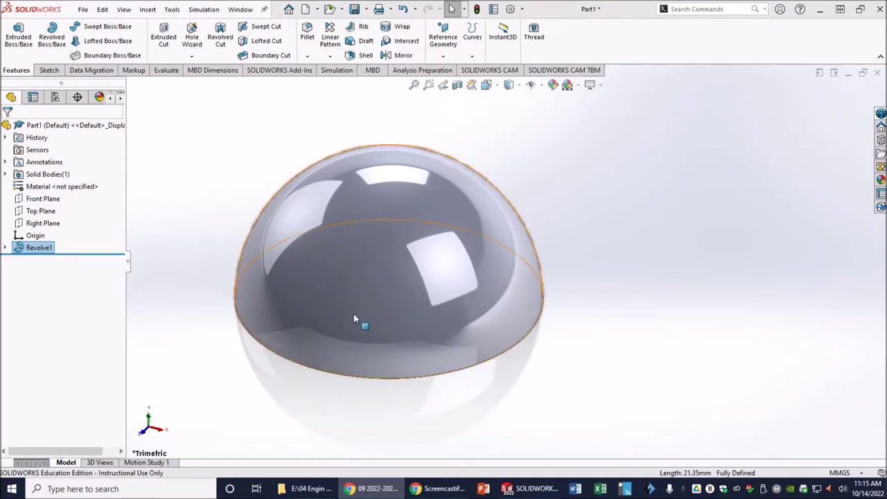
- Start a new sketch on the Front Plane and view it normal to the plane
click(42, 199)
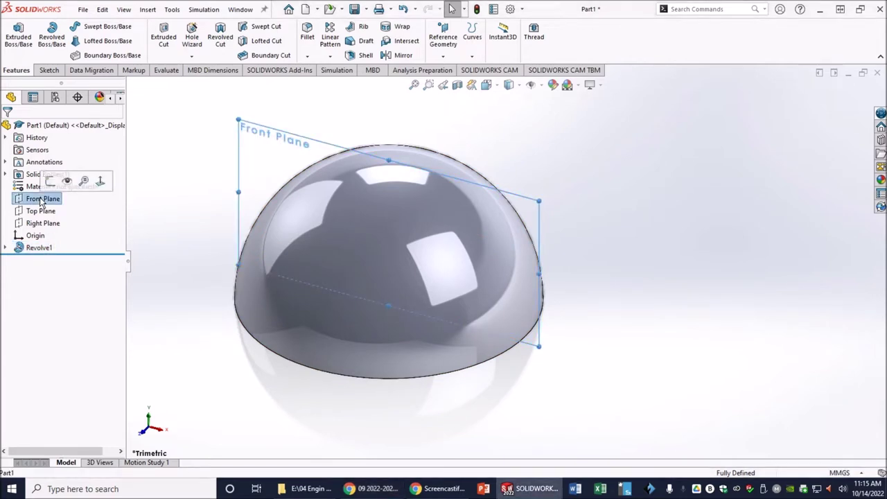
click(50, 181)
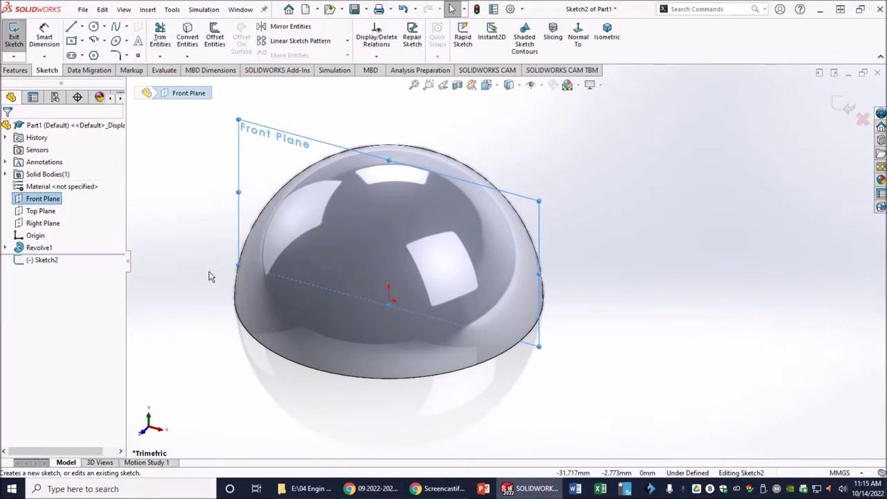
key(space)
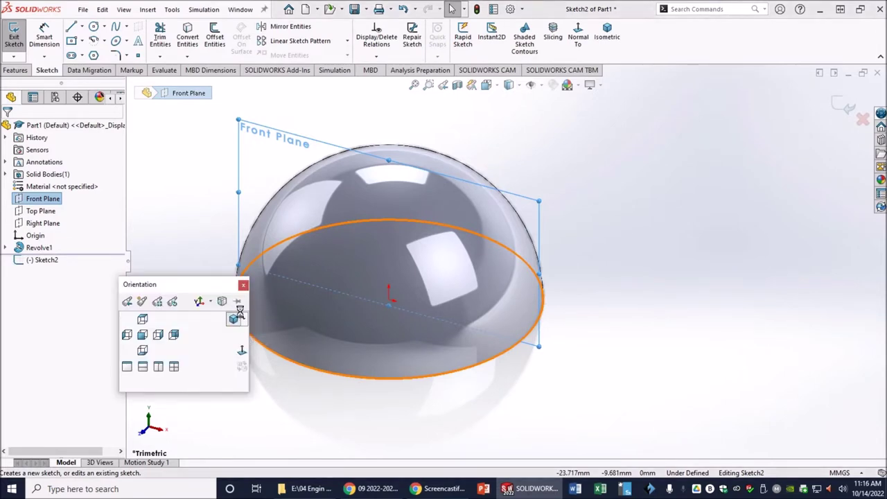
click(241, 349)
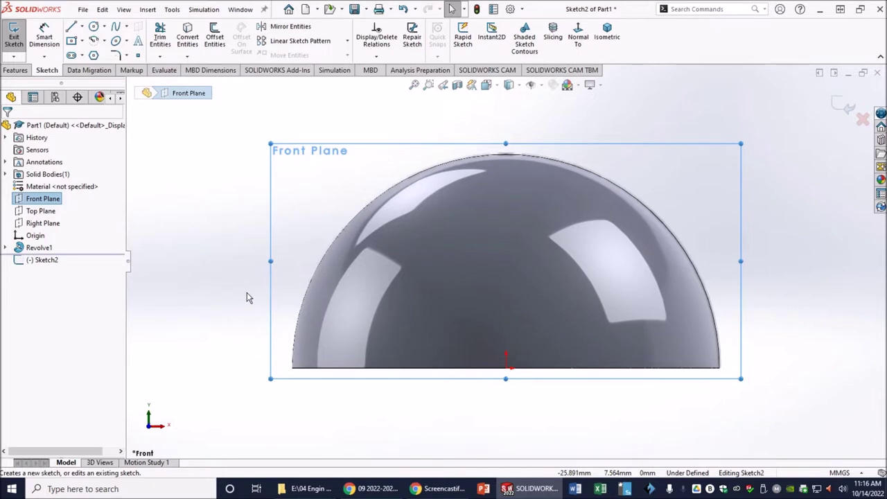
- Show the hemisphere's profile sketch, Sketch1, and convert its quarter arc into the current sketch with Convert Entities
click(6, 248)
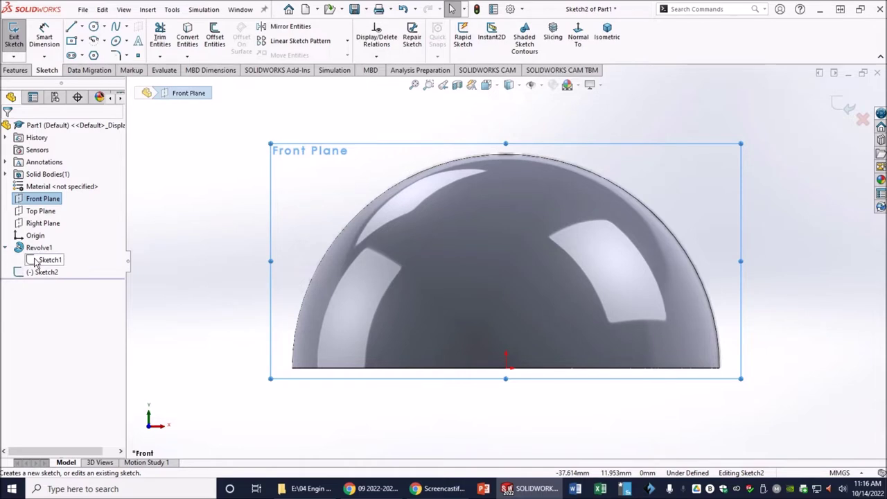
click(35, 261)
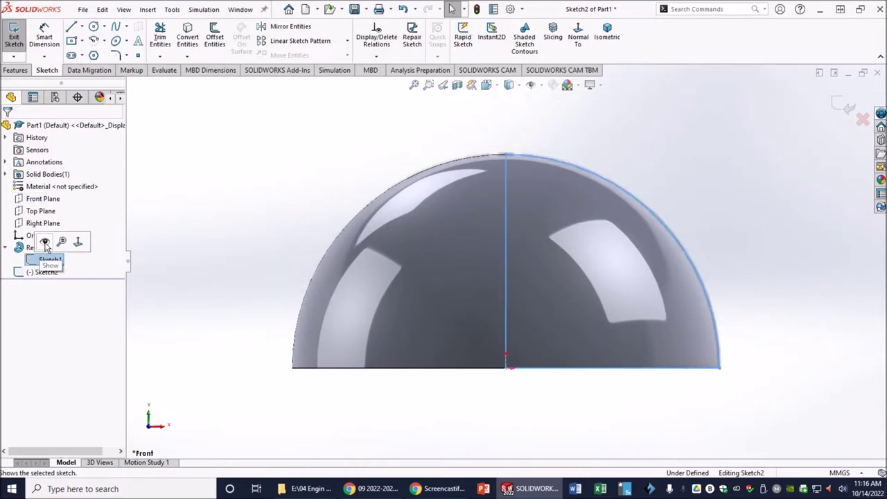
click(45, 244)
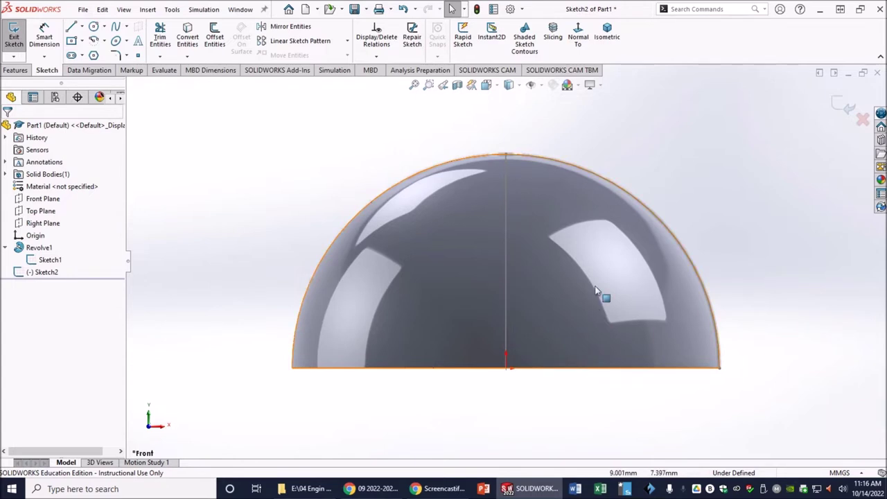
click(622, 190)
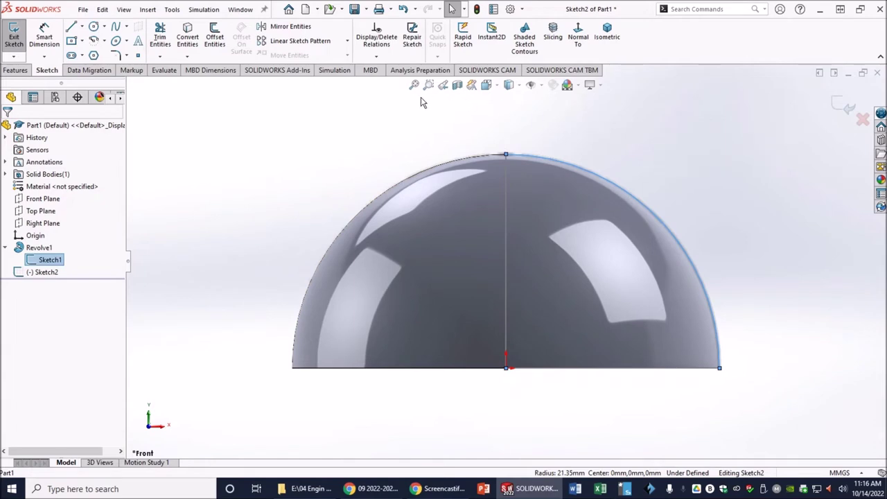
click(188, 40)
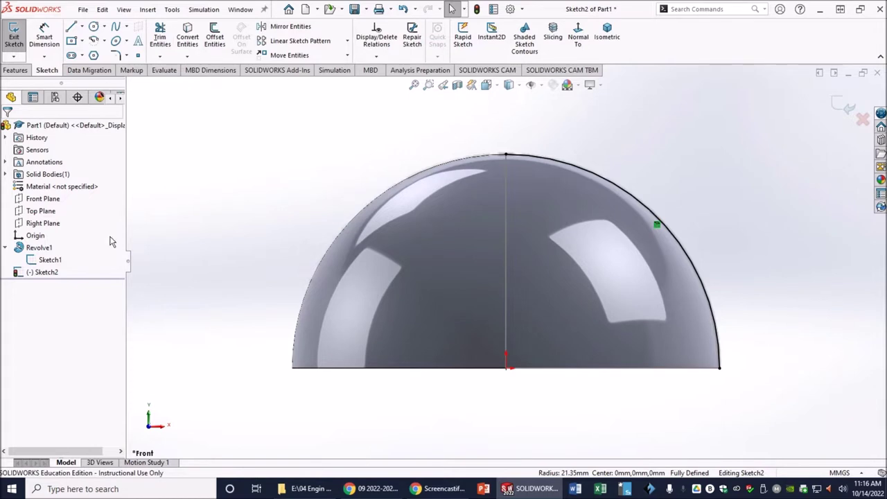
- Hide Sketch1 and draw a vertical line about 1.01 mm long down from the top endpoint of the converted arc
click(34, 262)
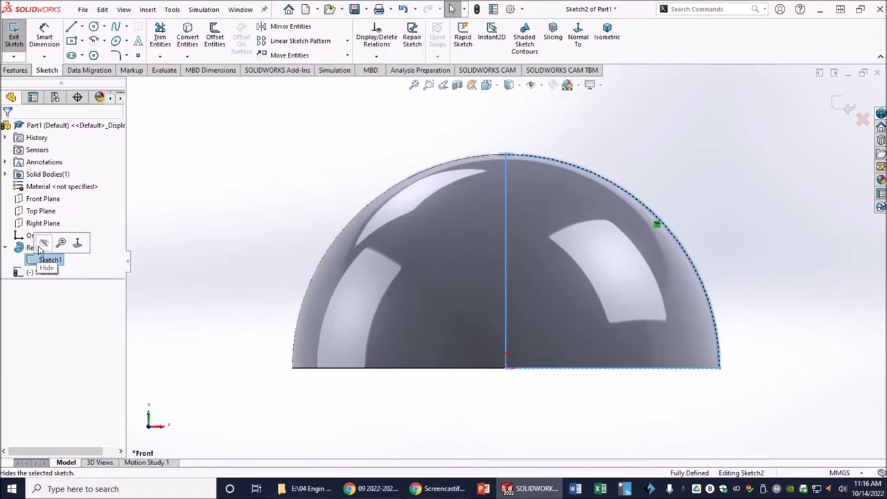
key(Escape)
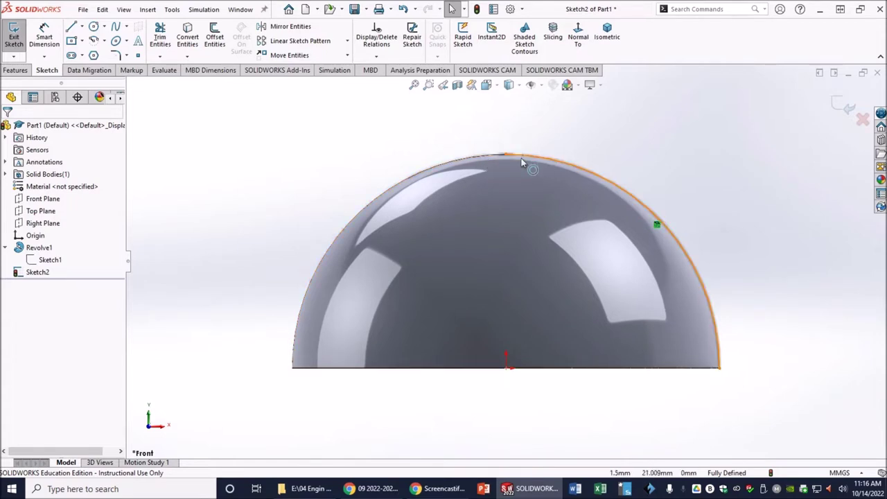
scroll(521, 161, down, 8)
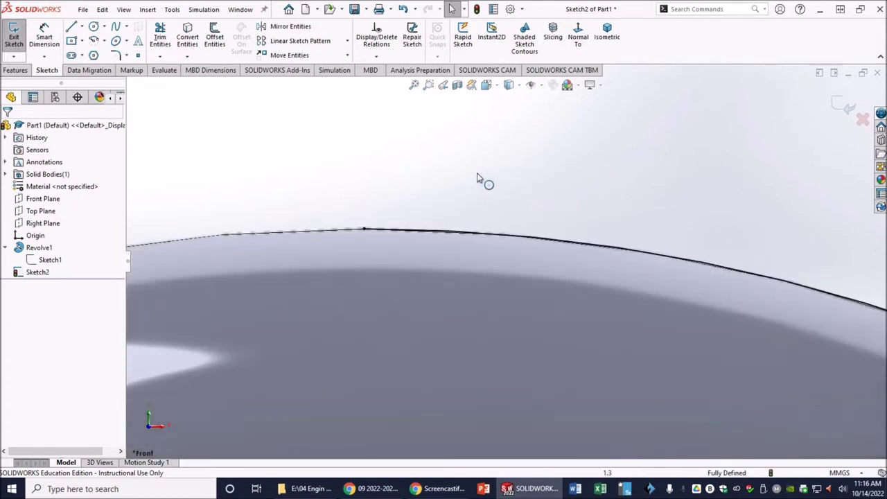
scroll(443, 178, up, 1)
click(71, 30)
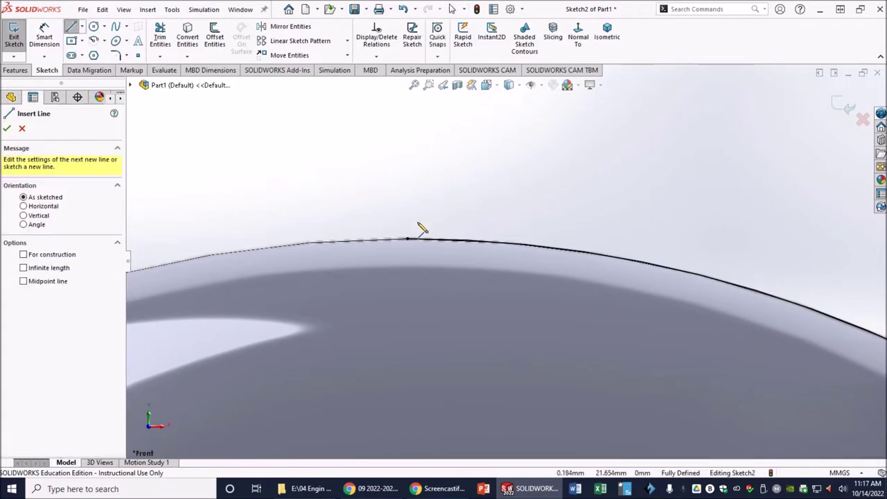
click(408, 239)
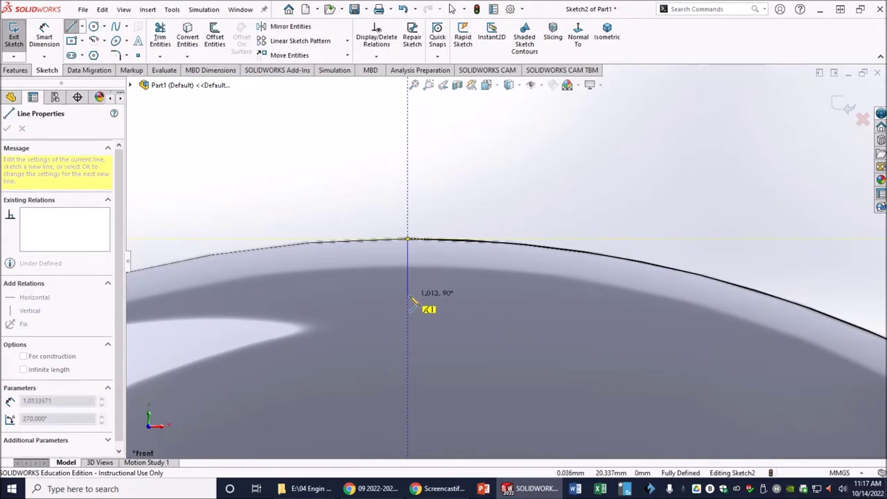
double_click(409, 296)
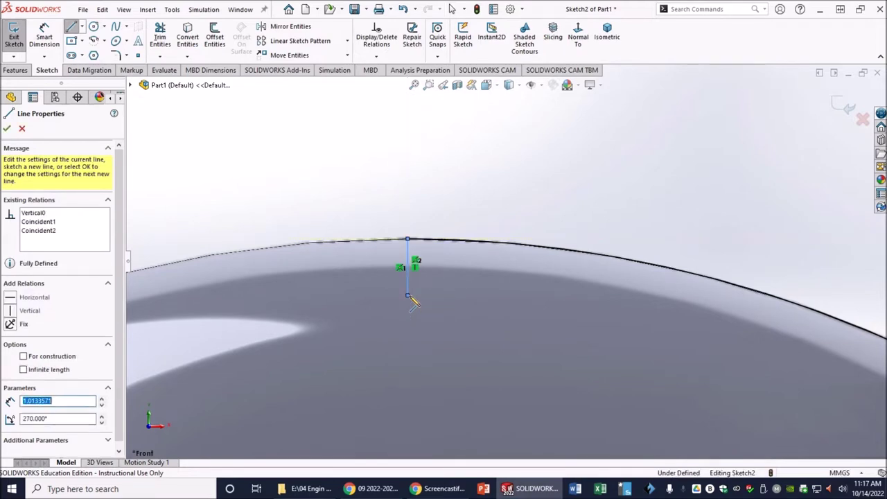
- Draw a tangent arc from the line's lower end up to the converted arc, ending about 2 mm horizontally from the line
right_click(412, 301)
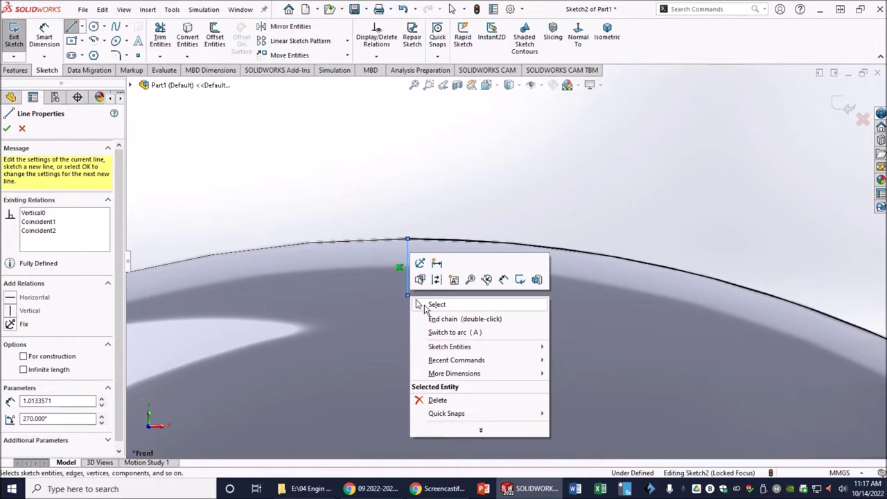
click(454, 336)
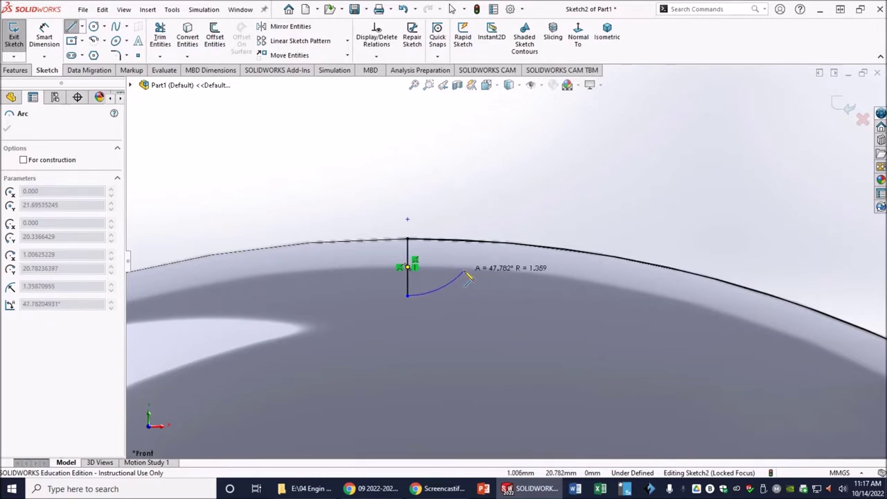
click(523, 246)
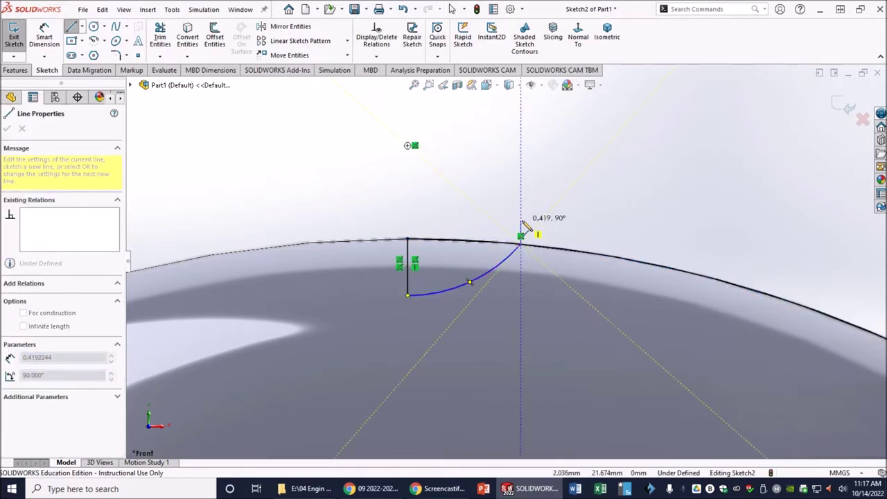
right_click(528, 230)
click(548, 230)
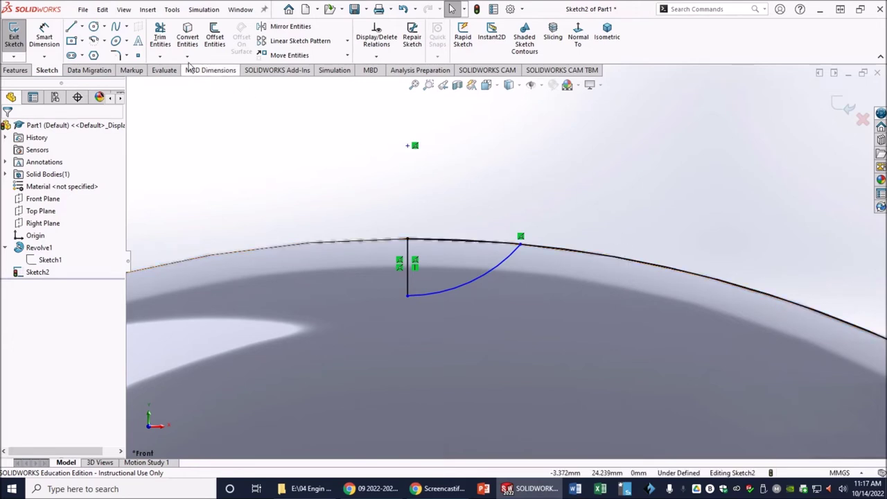
- Trim away the converted arc beyond its intersection with the small arc, using Trim to closest
click(161, 40)
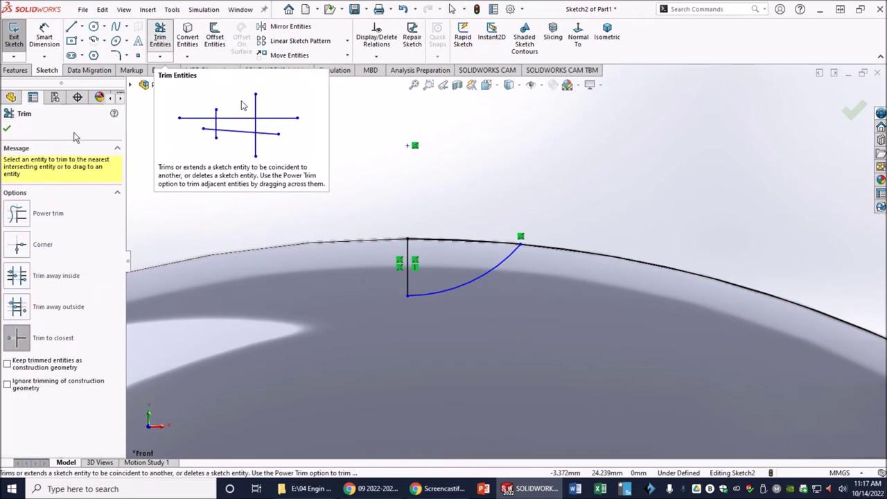
click(21, 339)
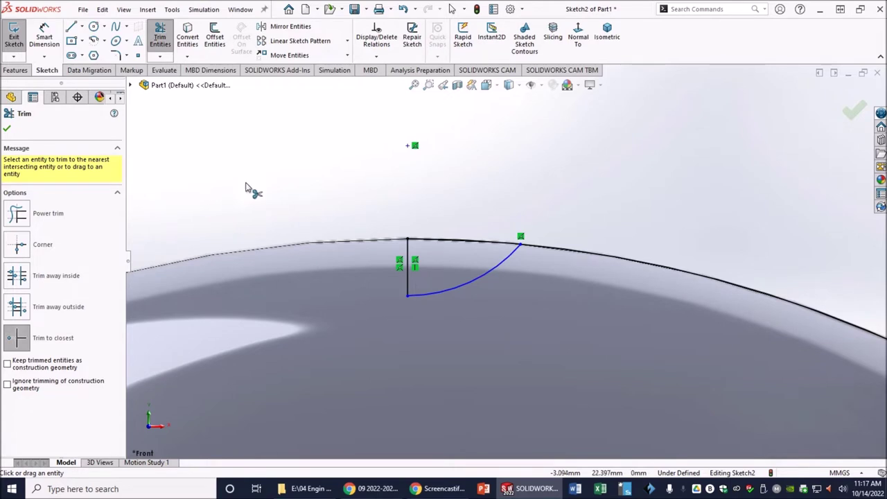
click(619, 261)
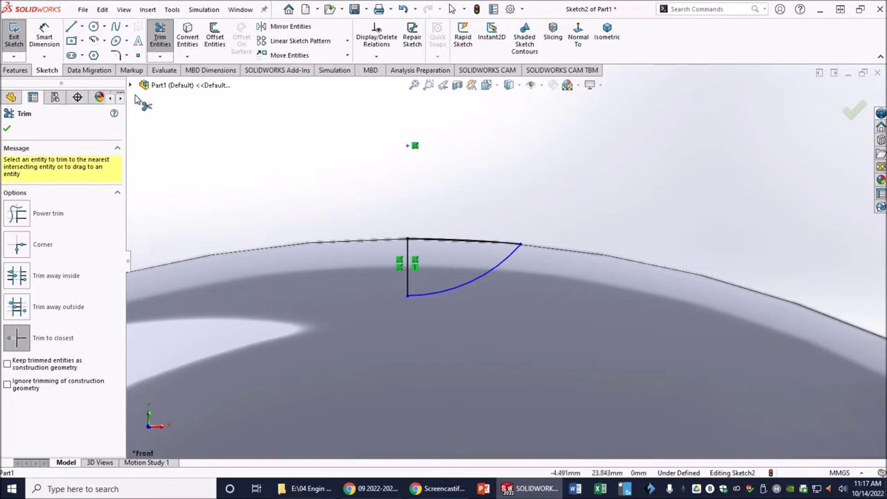
click(7, 129)
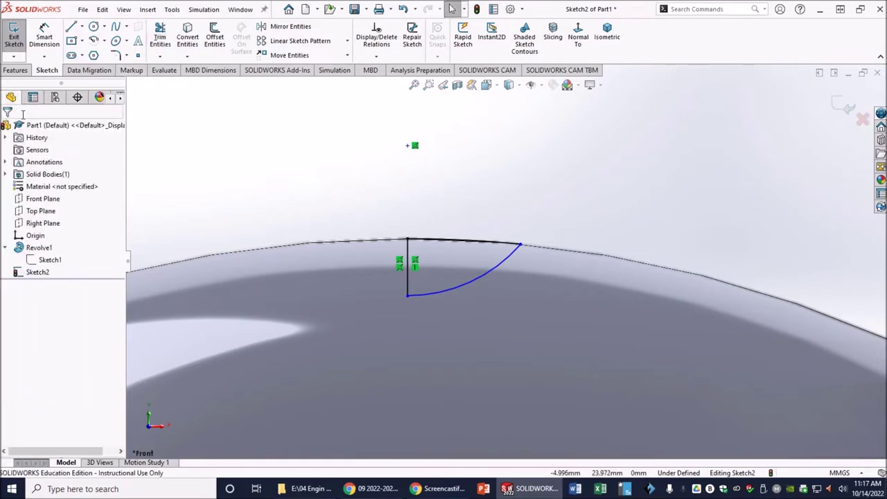
- Dimension the length of the dimple profile's vertical line as 1 mm
click(49, 43)
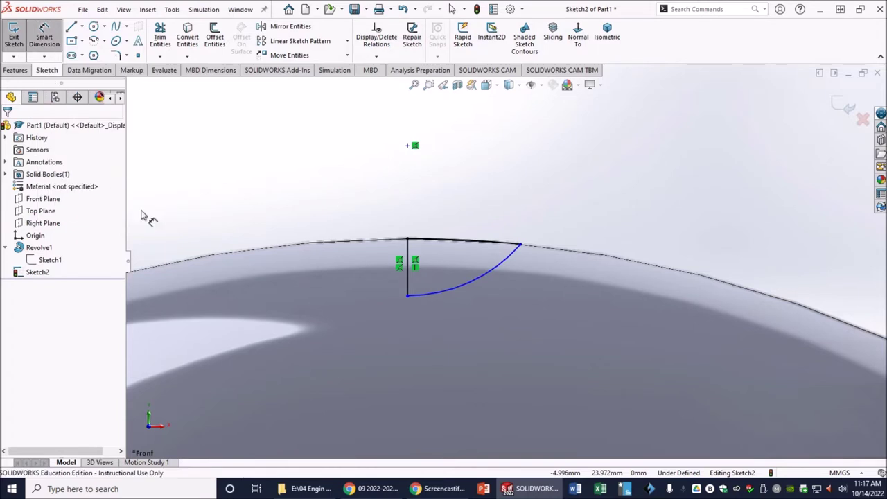
click(408, 278)
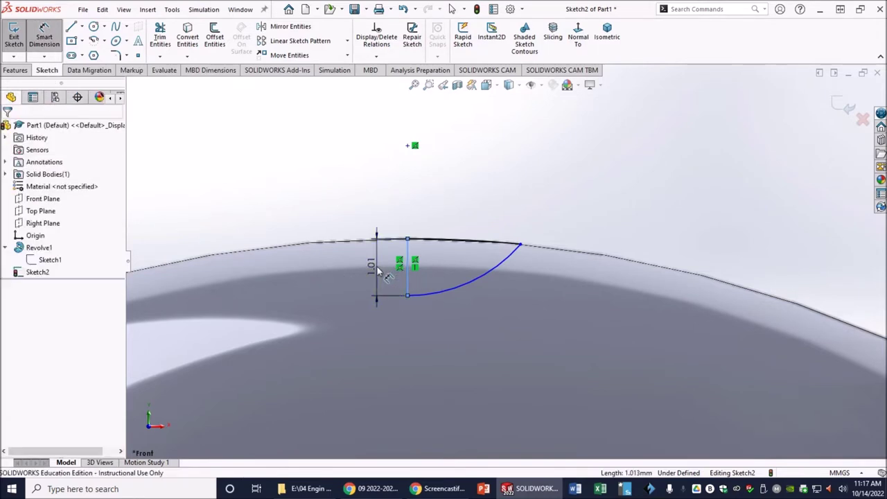
click(376, 265)
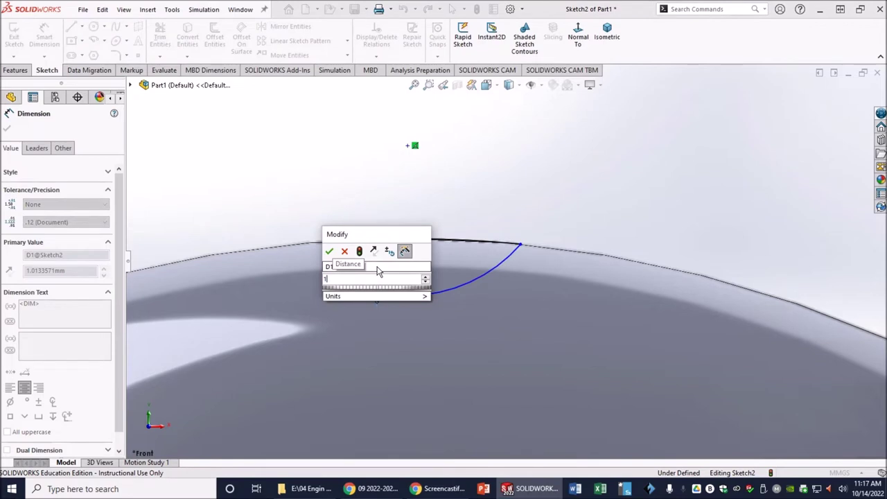
key(Return)
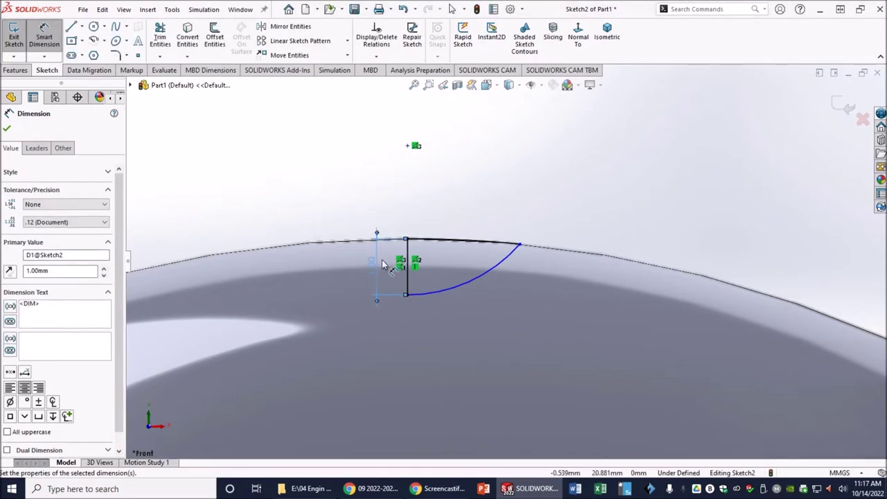
- Dimension the horizontal distance from the vertical line to the small arc's outer endpoint as 2 mm
click(406, 258)
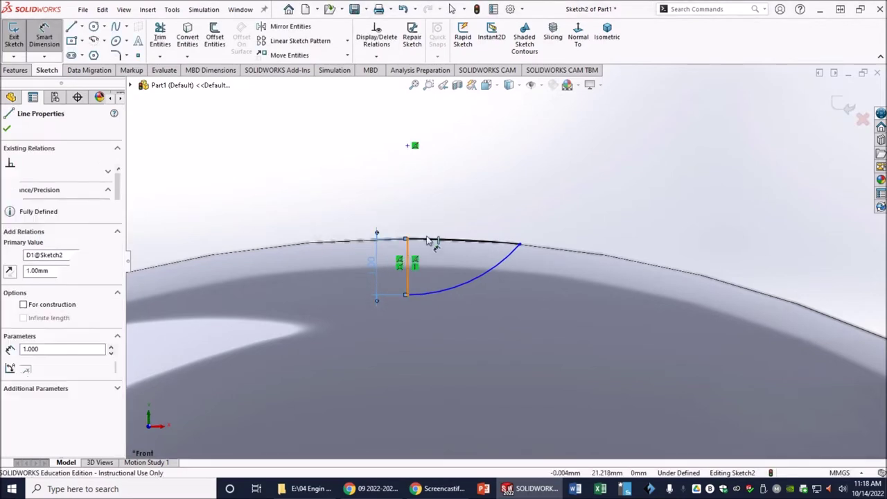
click(519, 243)
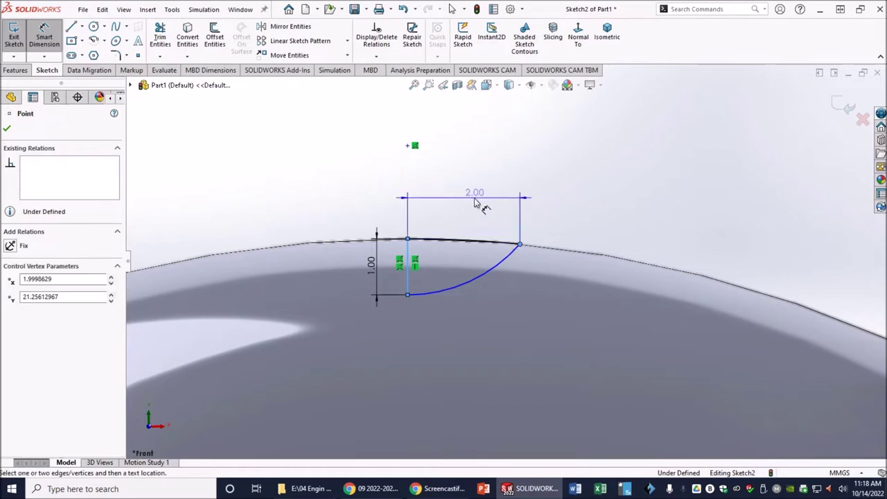
click(463, 195)
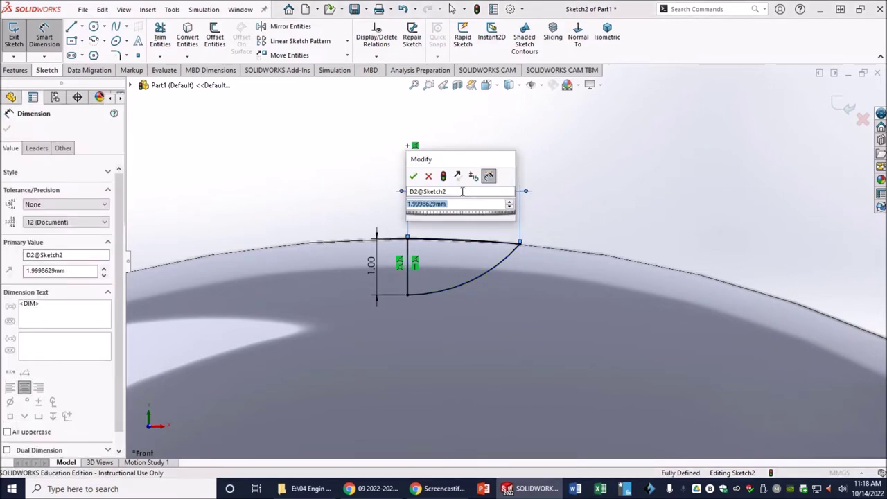
text(2)
key(Return)
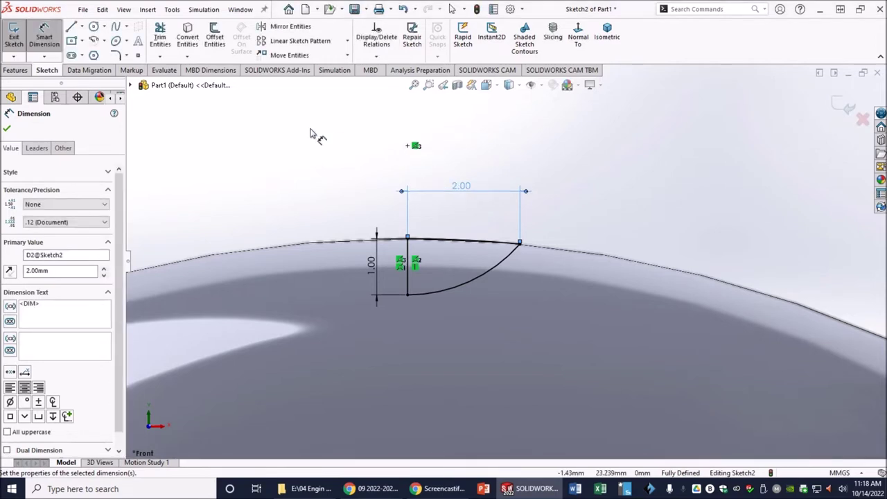
click(7, 129)
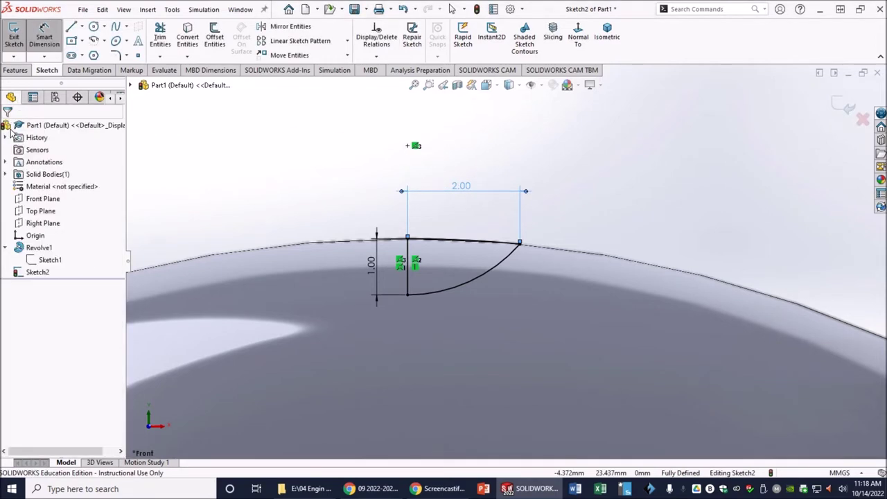
- Cut a dimple into the top of the hemisphere by revolving the profile 360° about its 1 mm vertical line
click(19, 72)
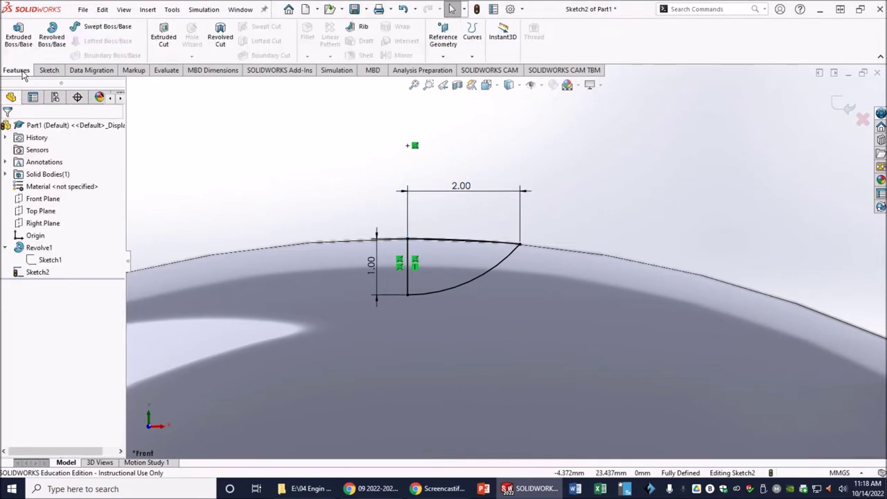
click(230, 41)
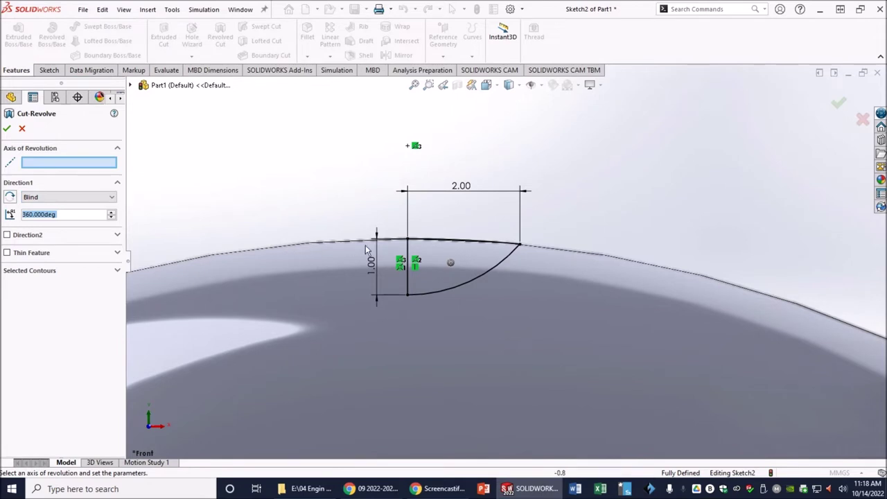
click(408, 253)
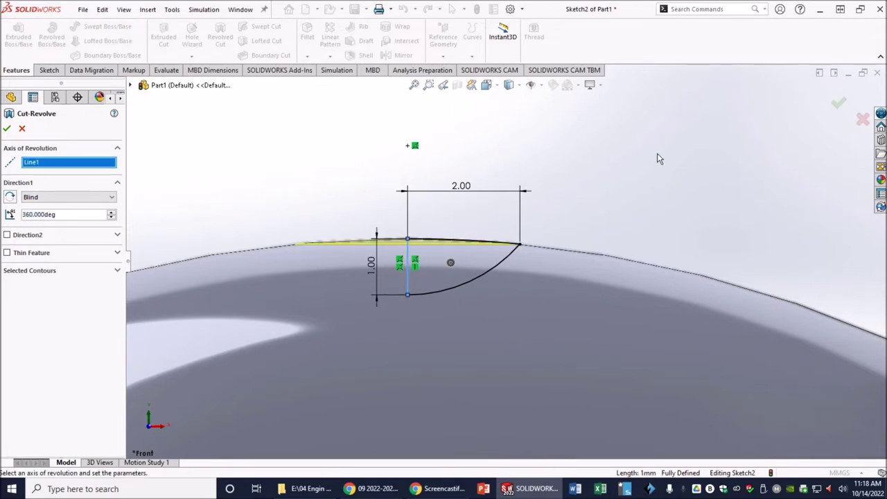
middle_drag(660, 150, 645, 191)
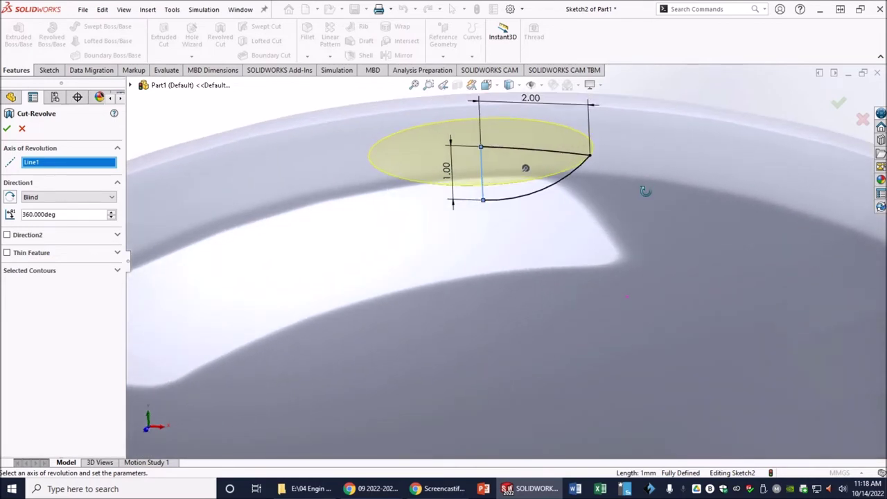
key(z)
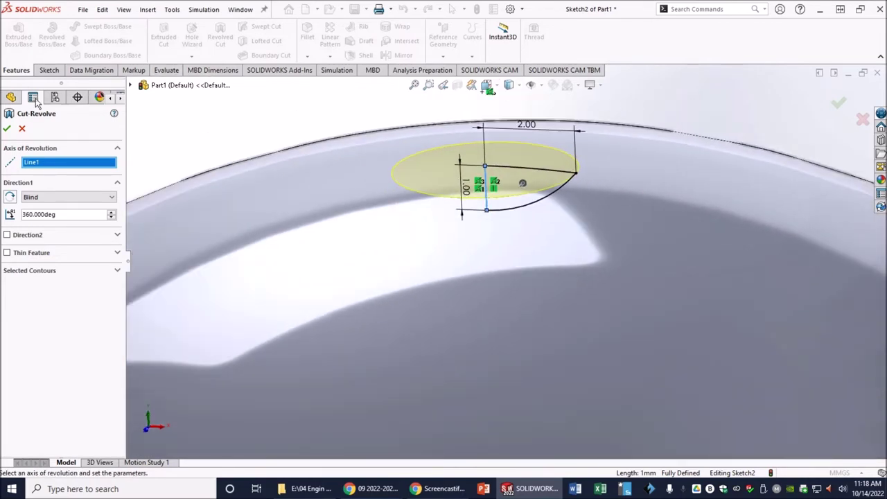
click(7, 131)
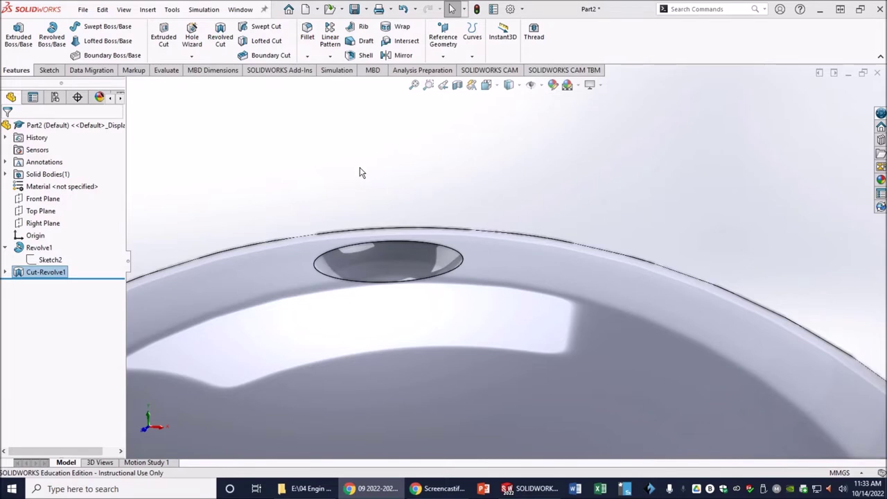
click(330, 57)
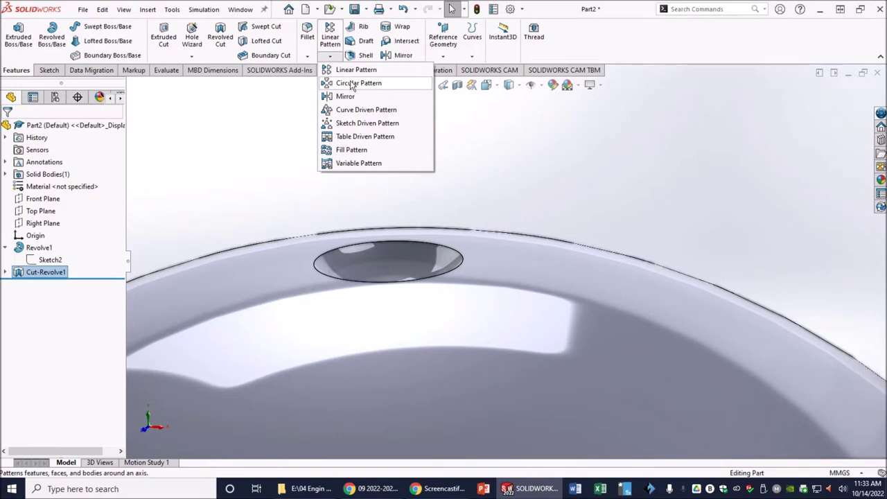
click(258, 123)
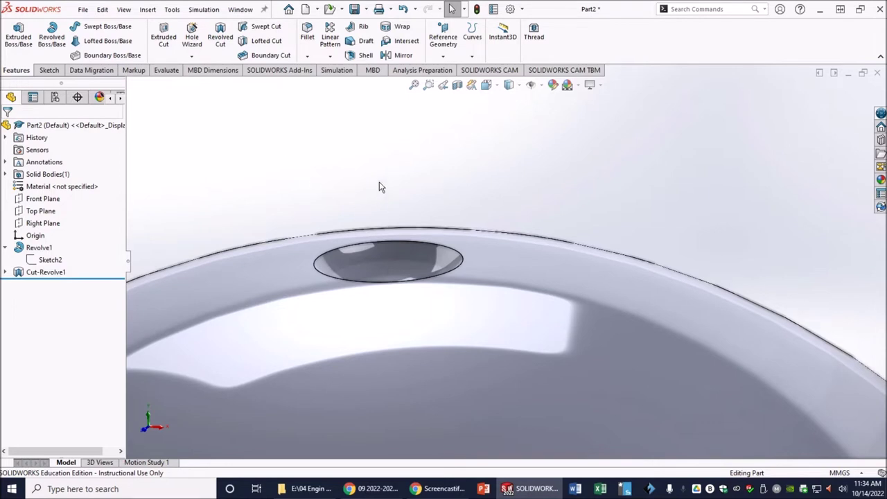
- Create a horizontal reference axis at the intersection of the Front Plane and the Top Plane
key(f)
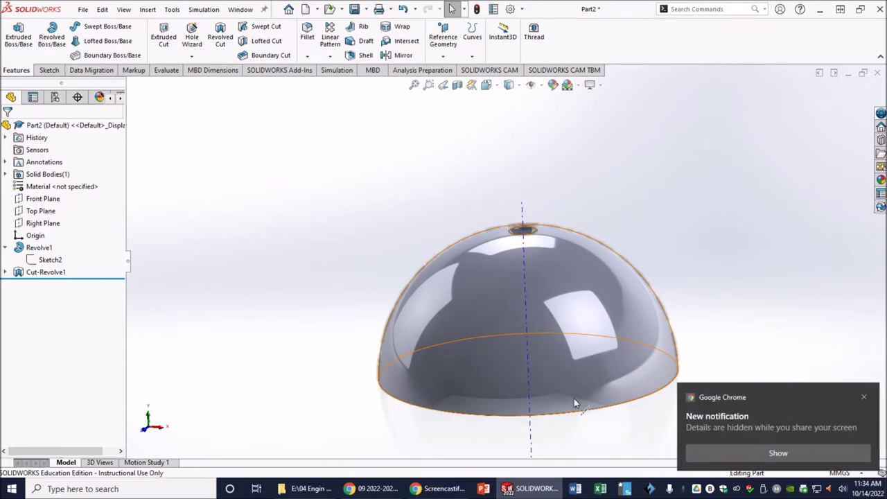
click(863, 397)
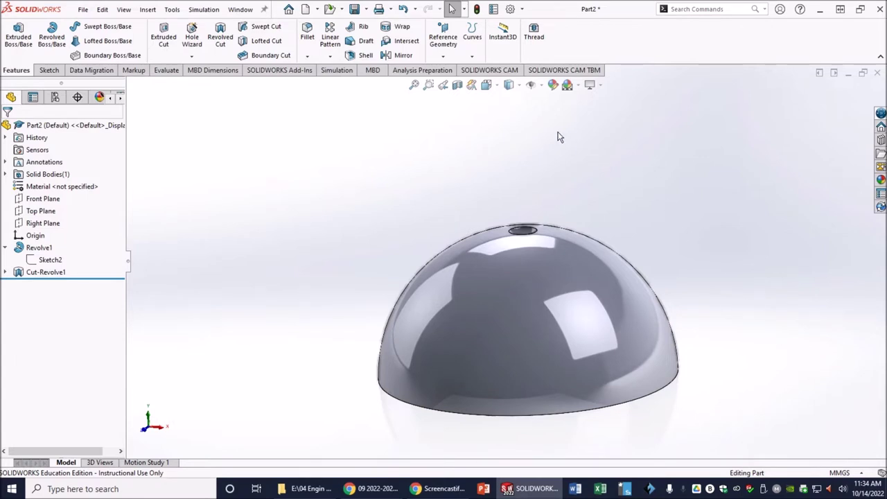
click(444, 58)
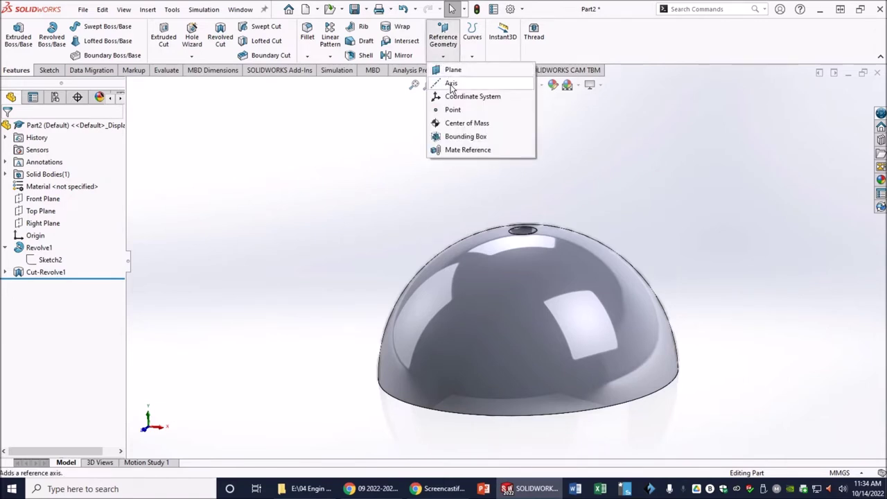
click(451, 84)
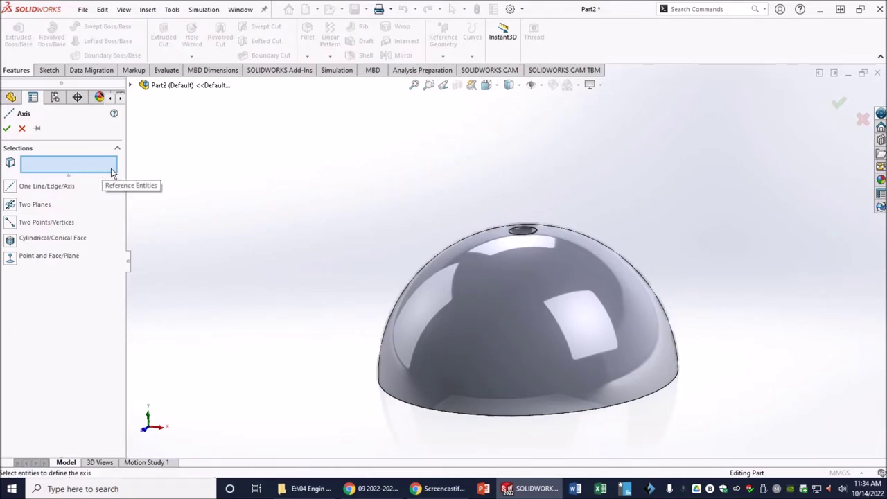
click(131, 85)
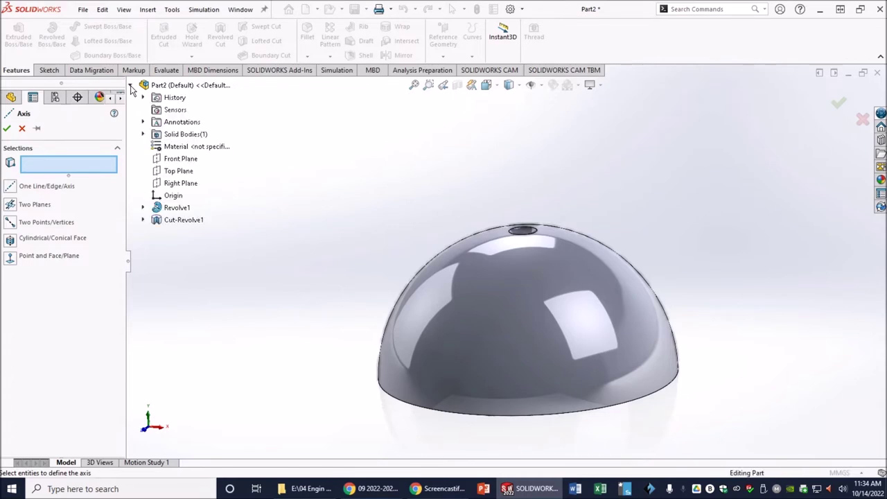
click(169, 161)
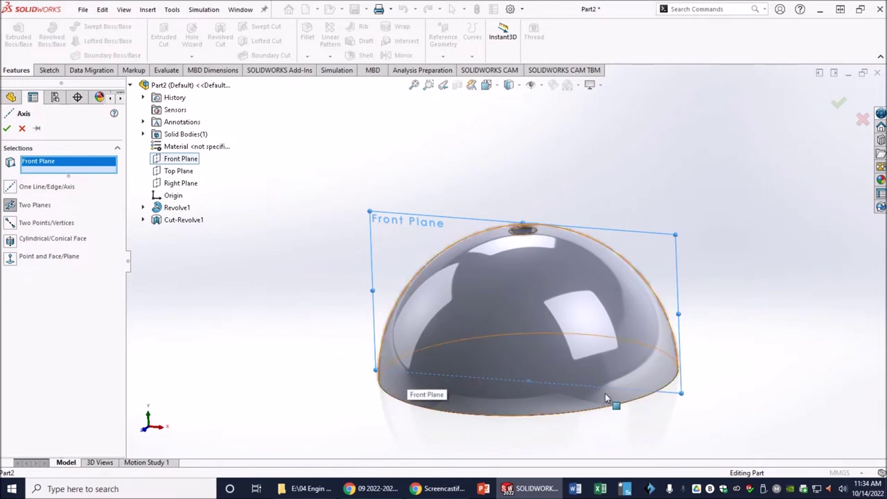
click(178, 172)
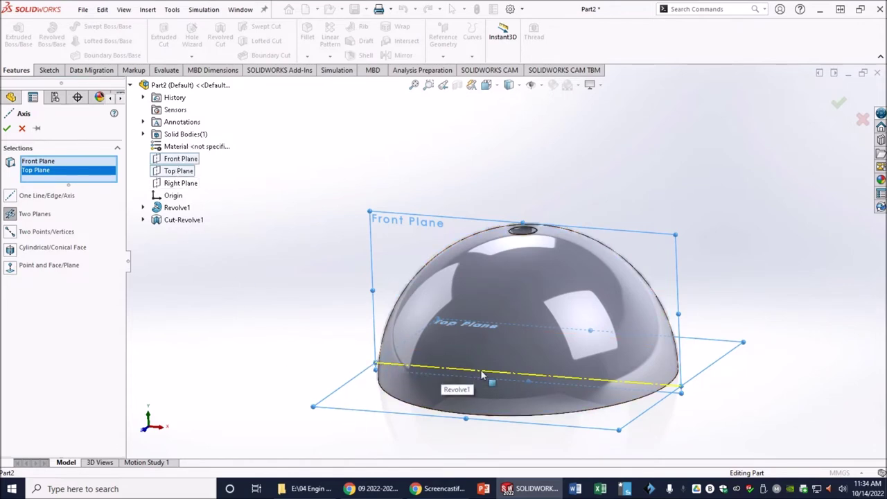
click(7, 129)
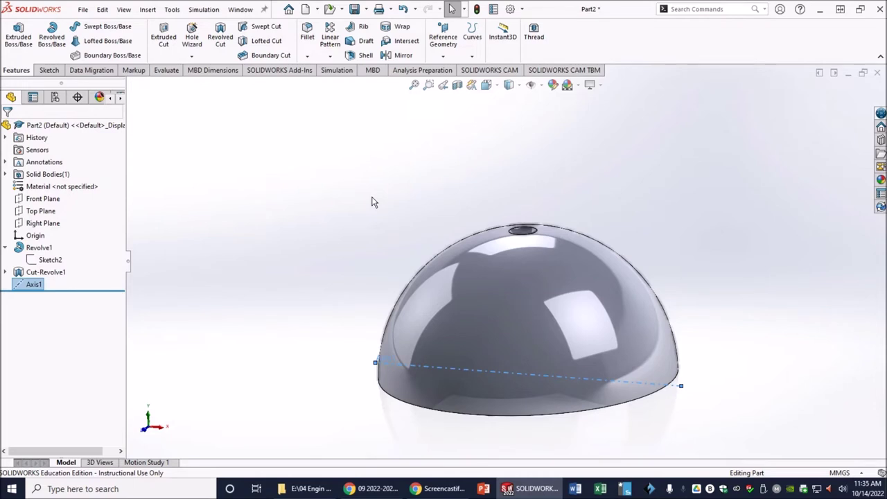
- Create a vertical reference axis at the intersection of the Front Plane and the Right Plane
click(444, 58)
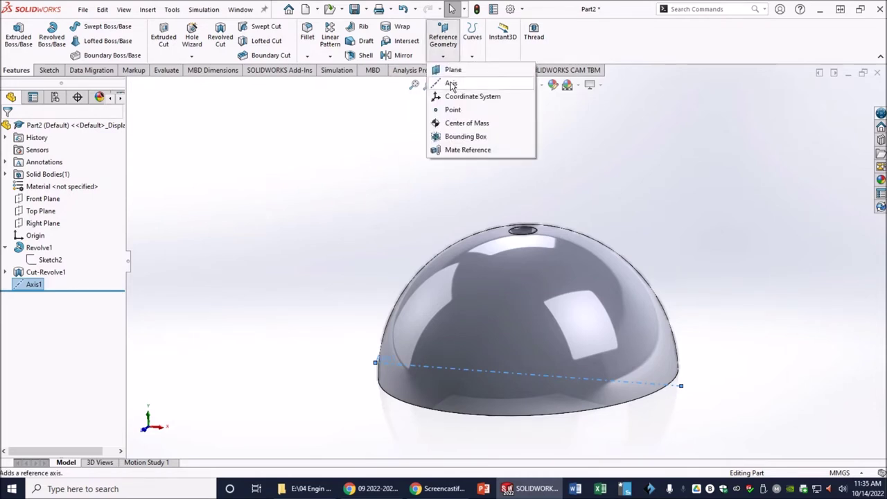
click(451, 84)
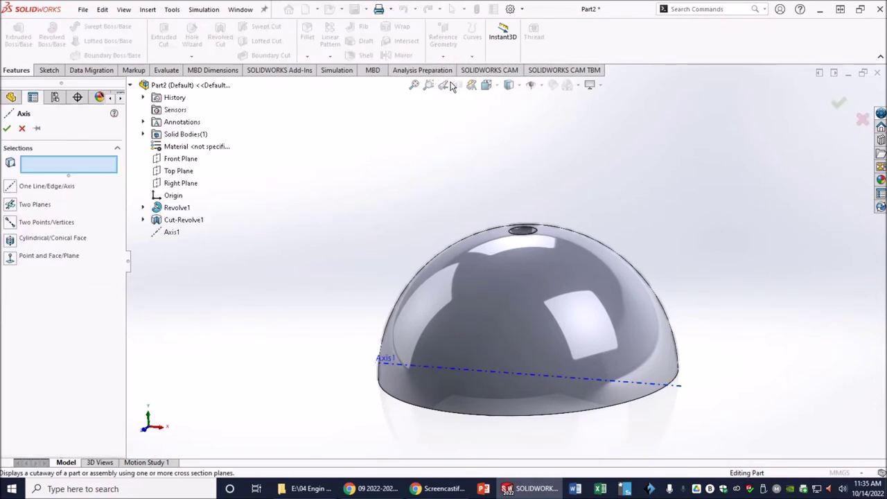
click(178, 161)
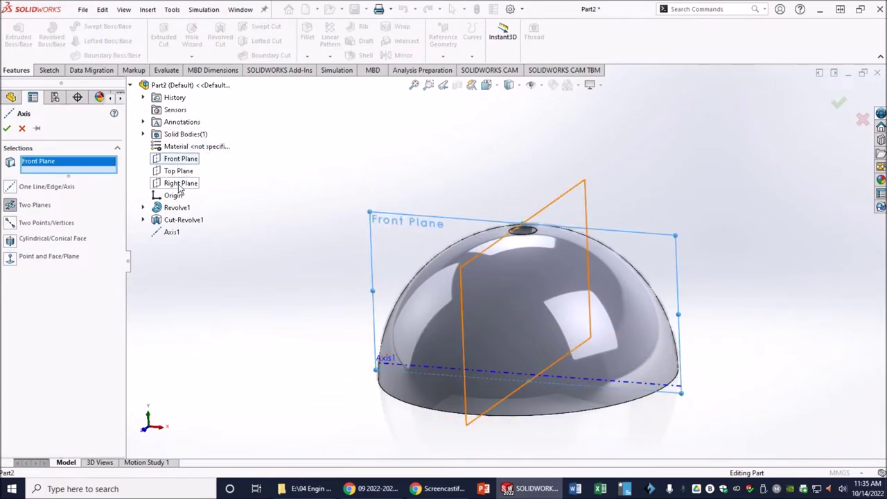
click(179, 185)
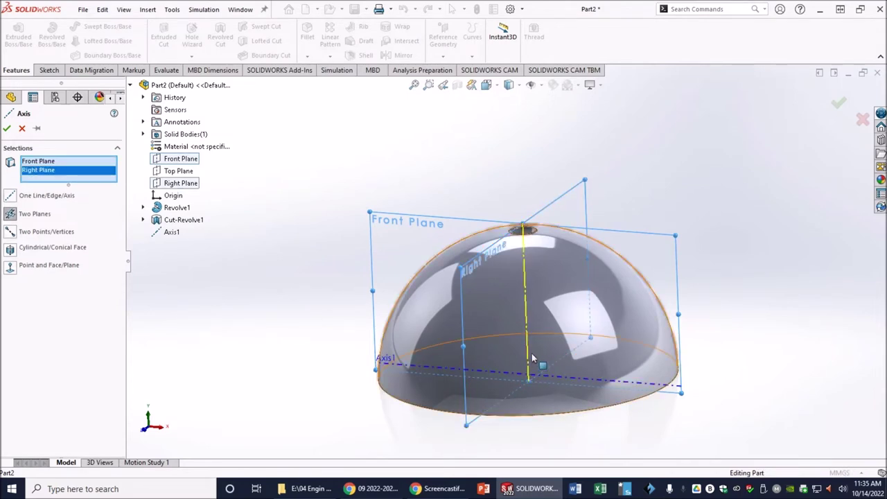
click(8, 129)
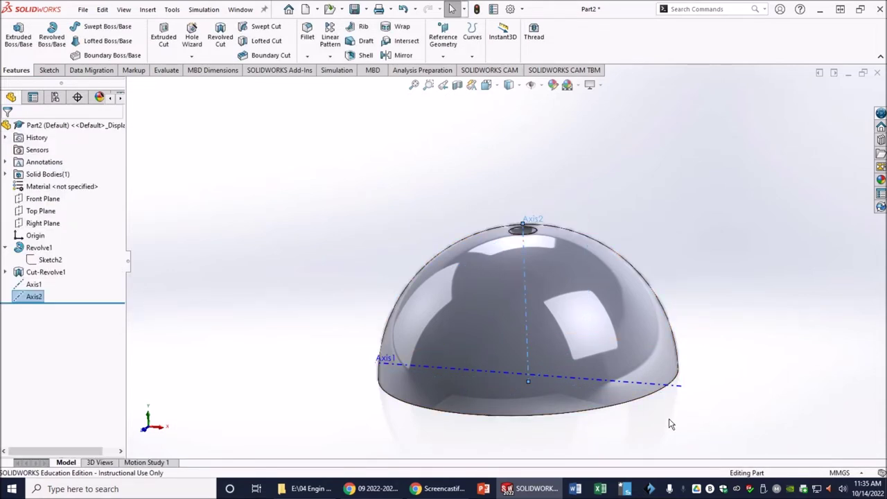
scroll(671, 424, down, 2)
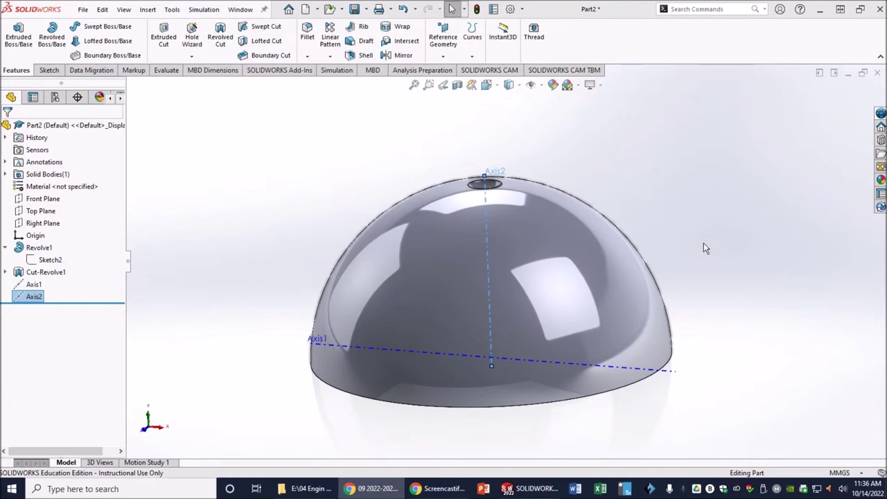
click(693, 241)
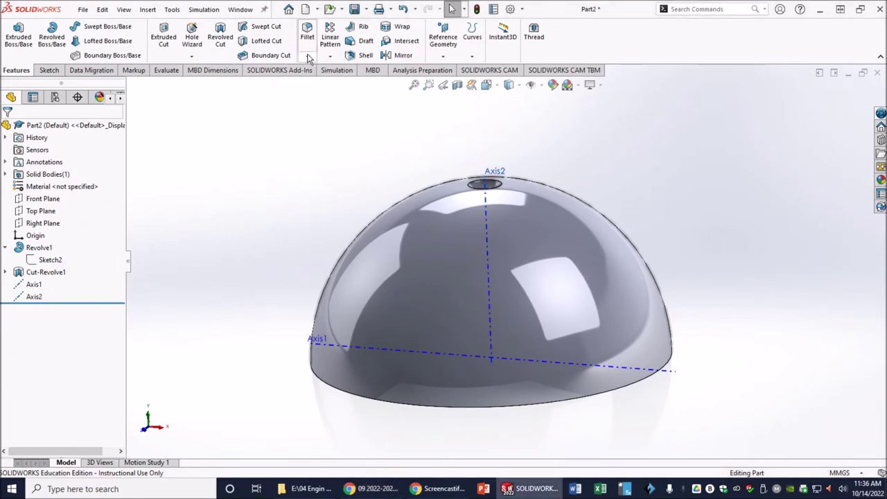
click(329, 57)
click(307, 57)
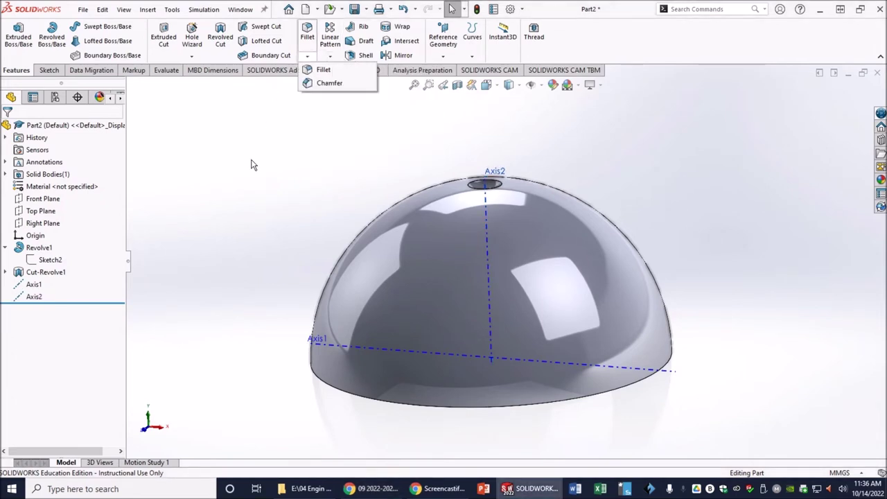
click(252, 165)
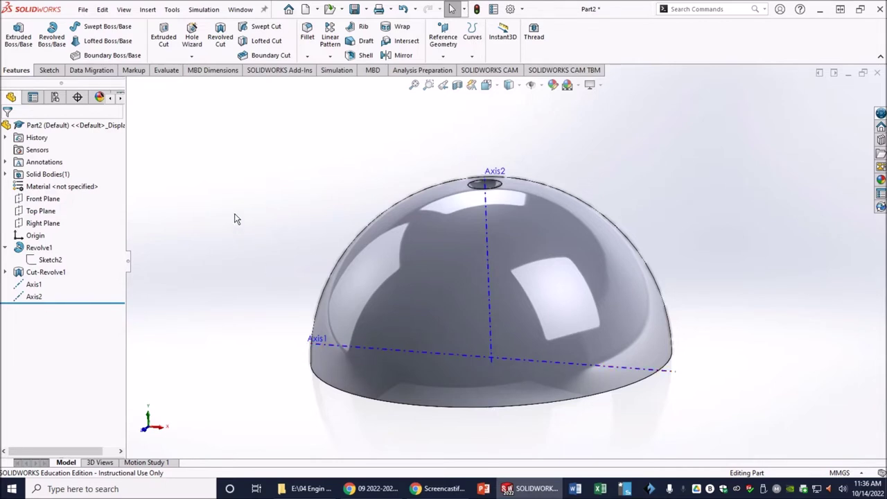
- Circular-pattern the top dimple cut about the horizontal axis with equal spacing, a 15° angle and 2 instances
click(400, 353)
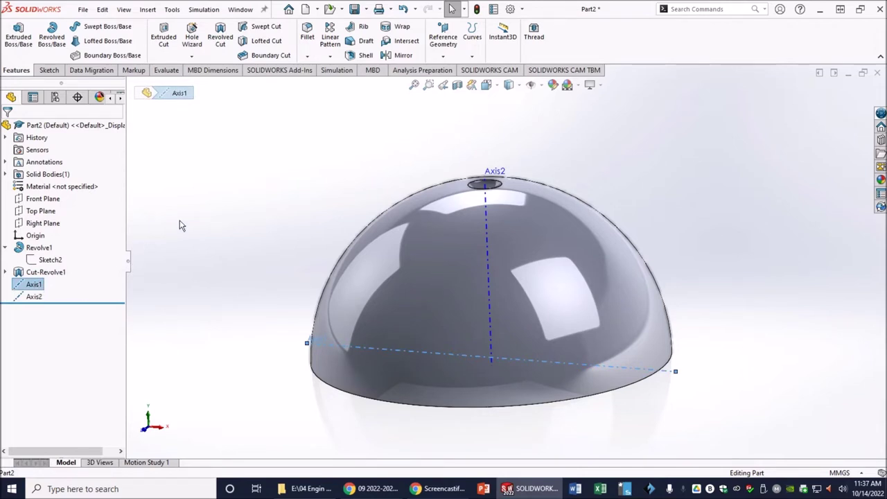
click(330, 56)
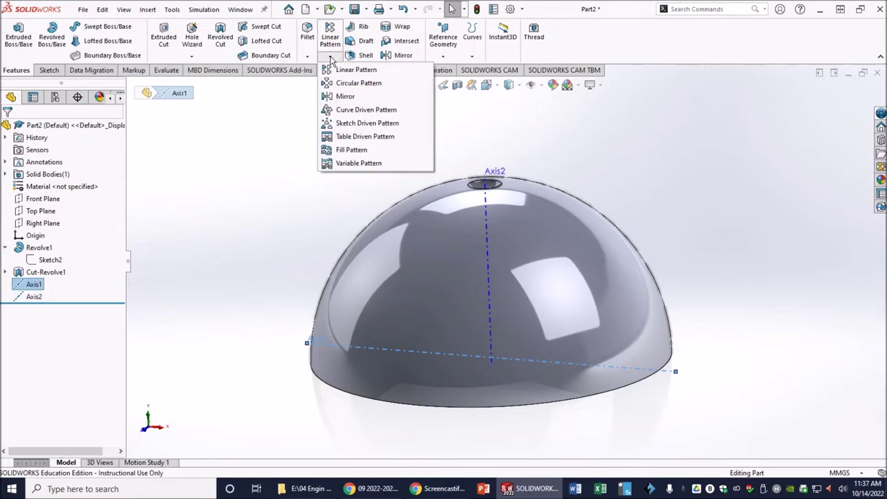
click(358, 83)
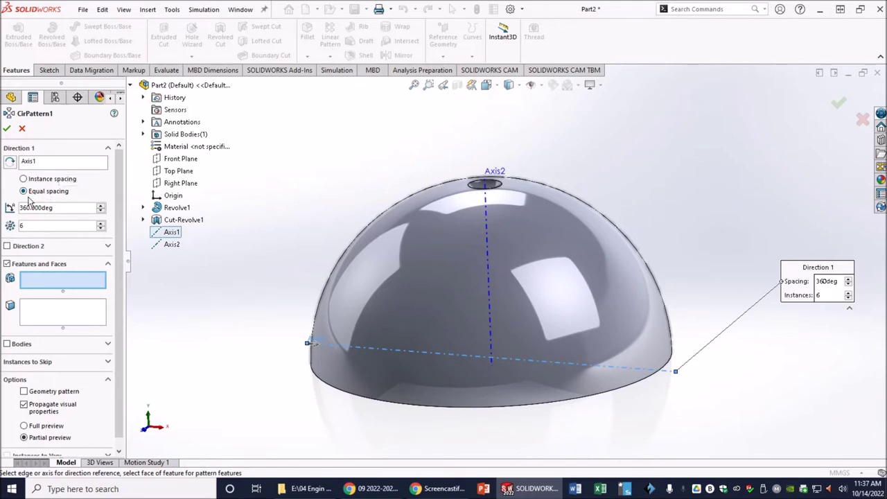
drag(63, 207, 25, 203)
text(15)
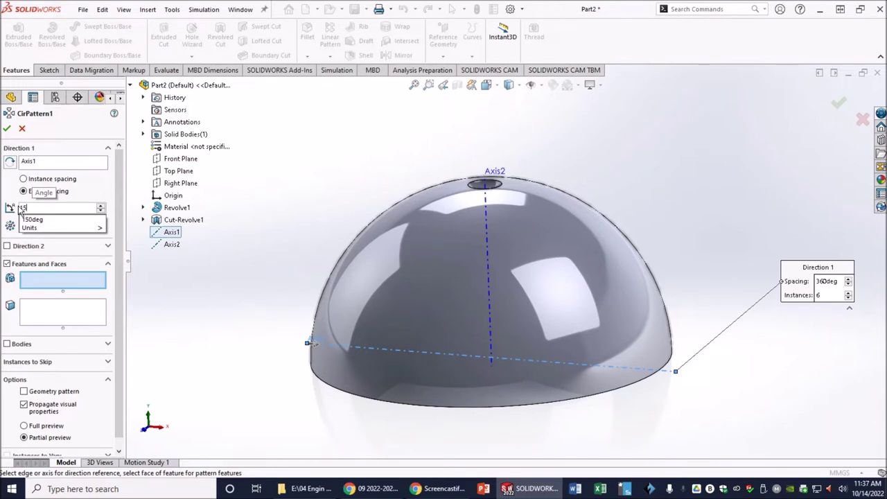
key(Return)
click(28, 225)
key(BackSpace)
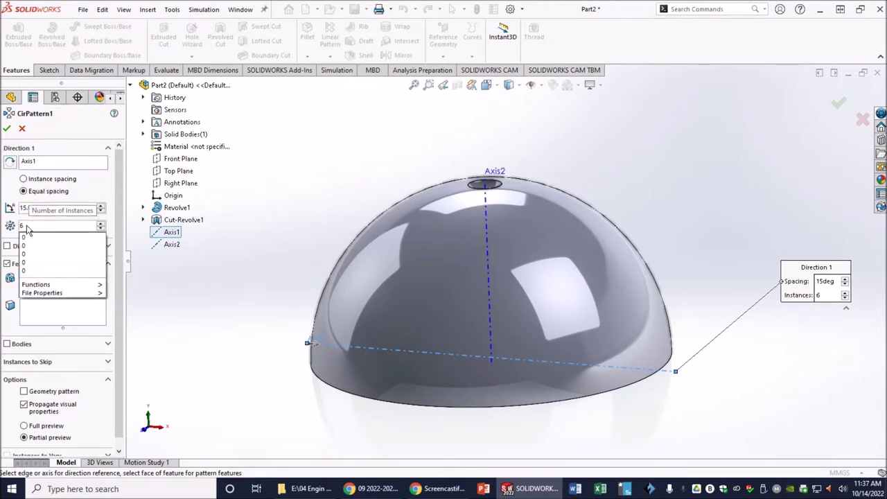
text(2)
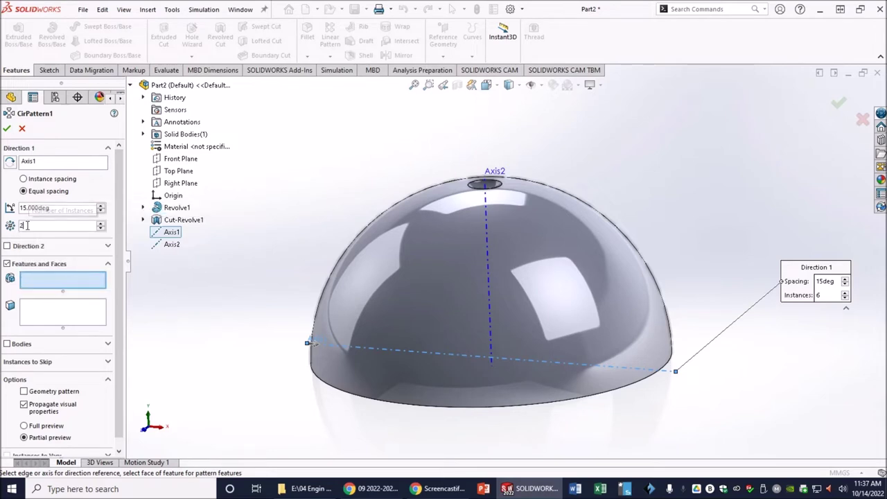
key(Tab)
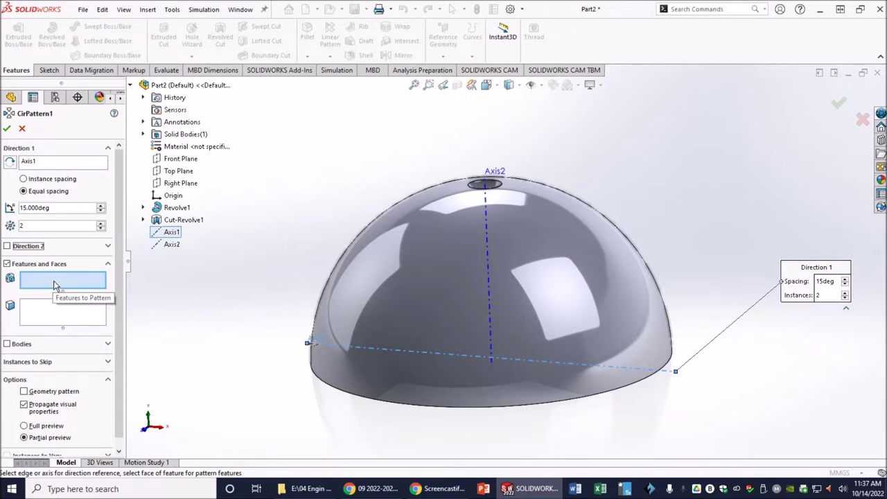
click(175, 220)
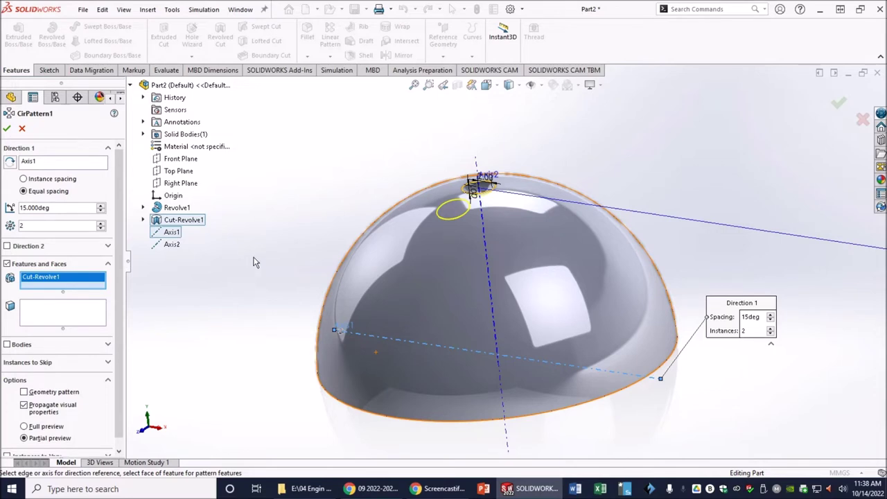
click(8, 131)
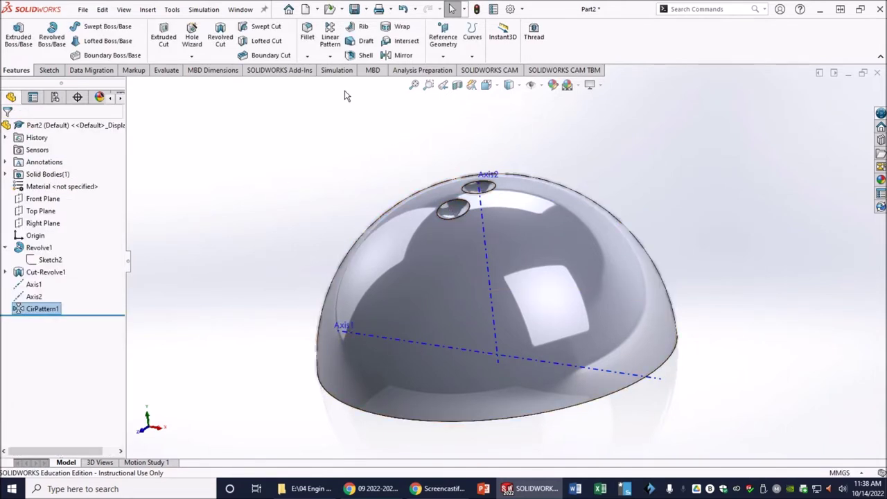
- Add a second circular pattern of the original dimple cut about the horizontal axis, with a 30° angle and 2 instances
click(34, 285)
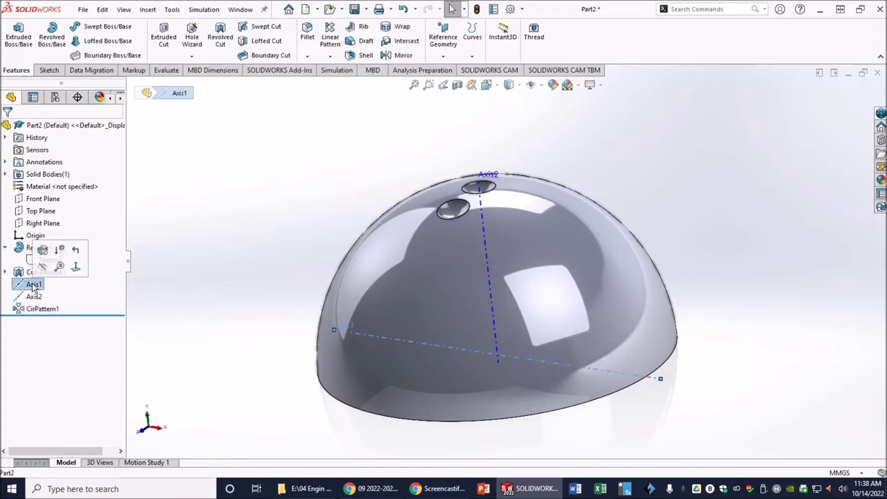
click(330, 56)
click(340, 83)
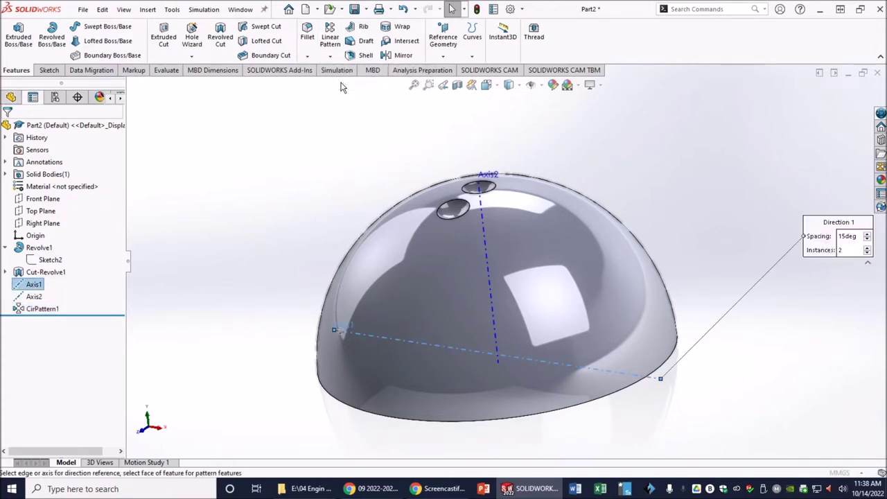
click(54, 208)
drag(69, 208, 10, 207)
text(30)
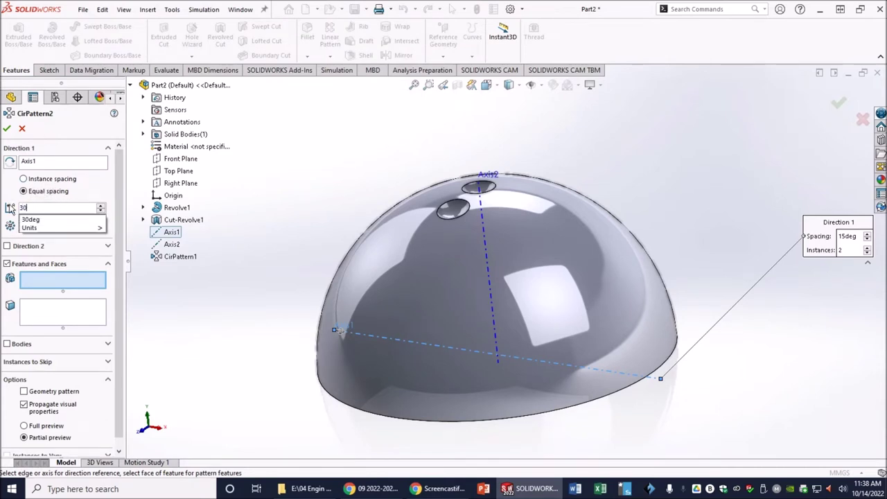
key(Tab)
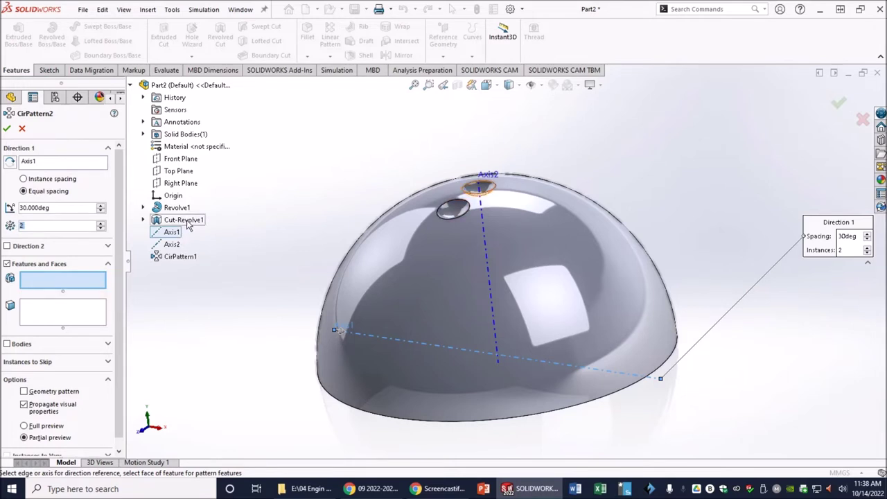
click(186, 220)
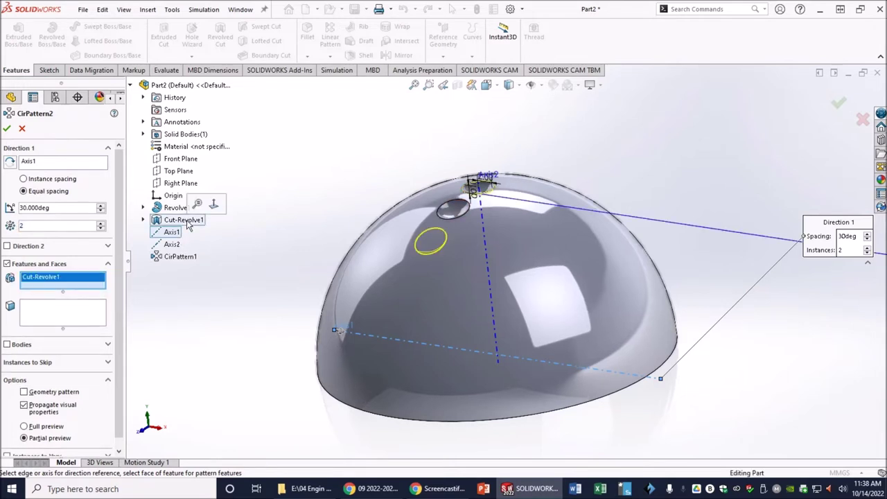
click(8, 130)
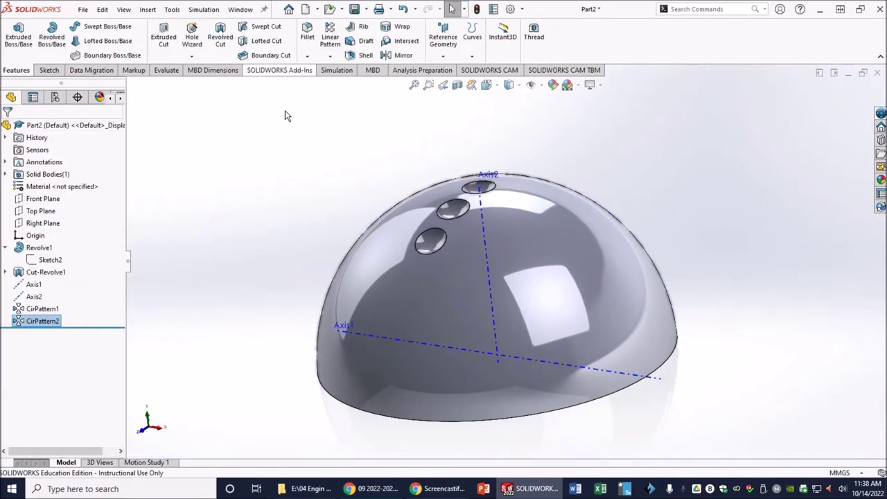
- Circular-pattern the original dimple cut about the horizontal axis with equal spacing, a 45° angle and 2 instances
click(36, 285)
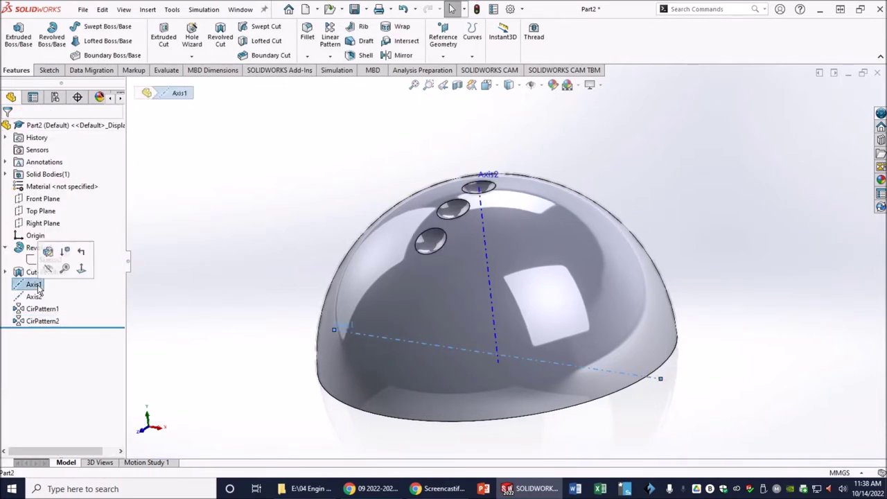
click(330, 56)
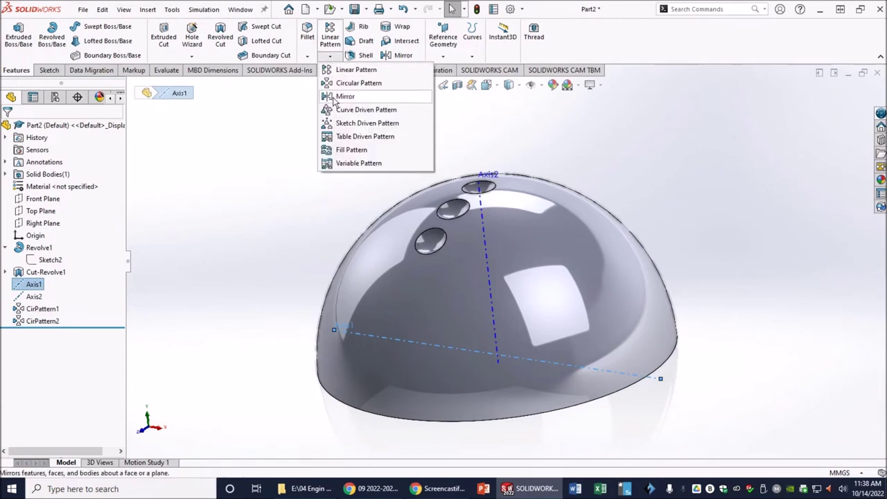
click(342, 86)
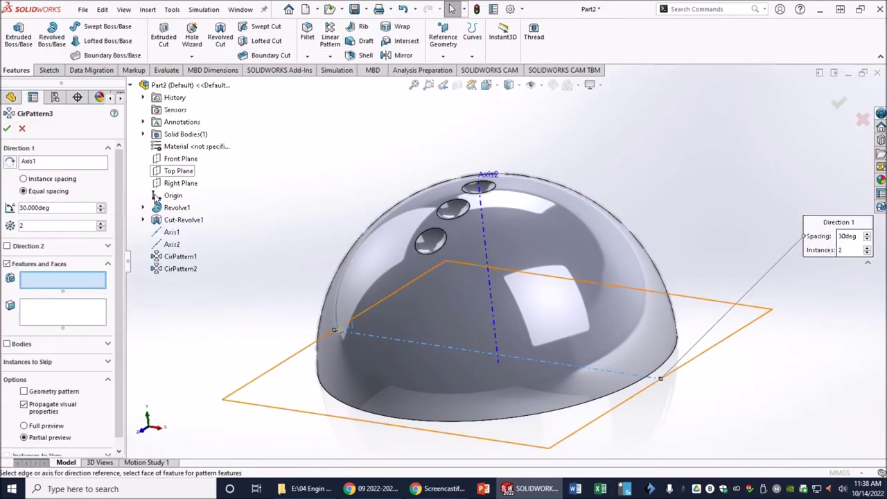
drag(72, 207, 27, 207)
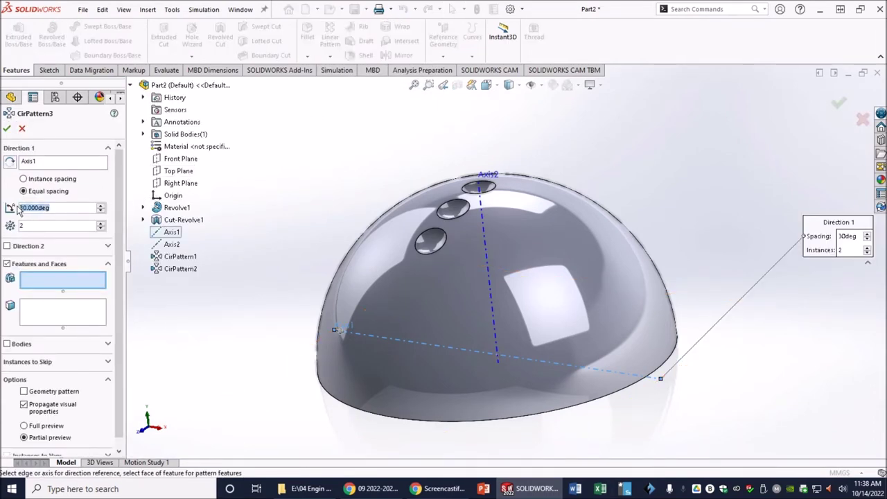
text(45)
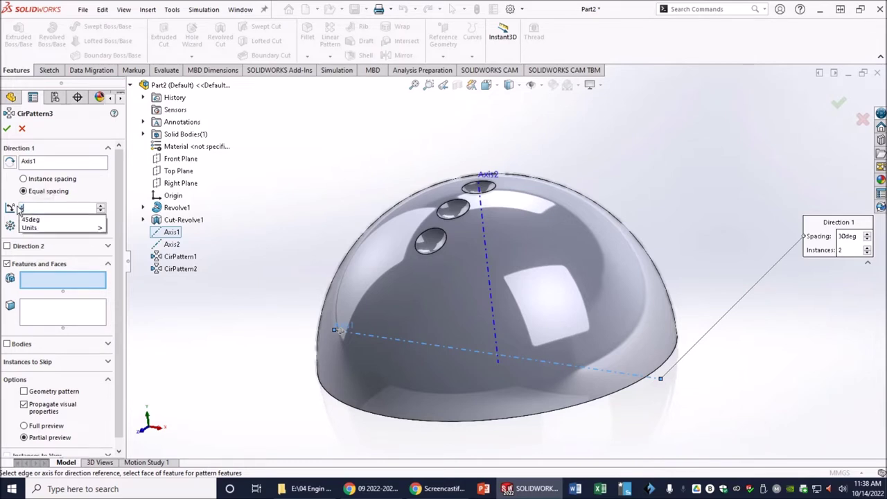
key(Return)
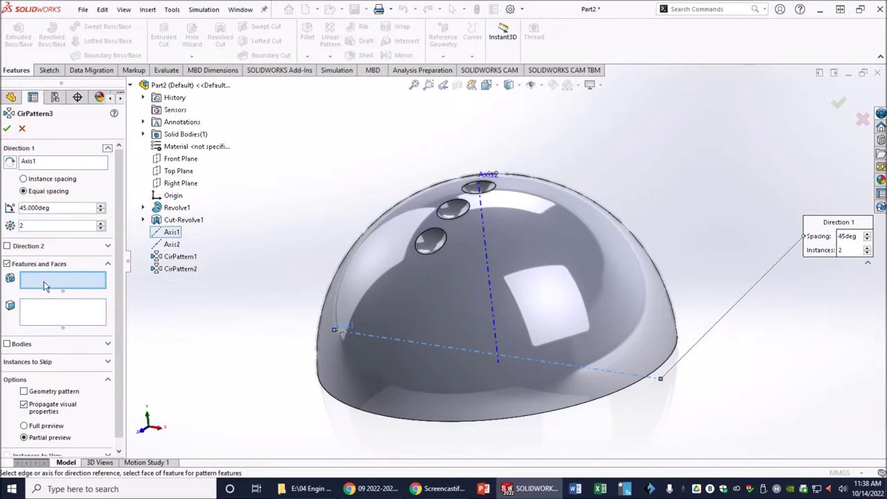
click(183, 220)
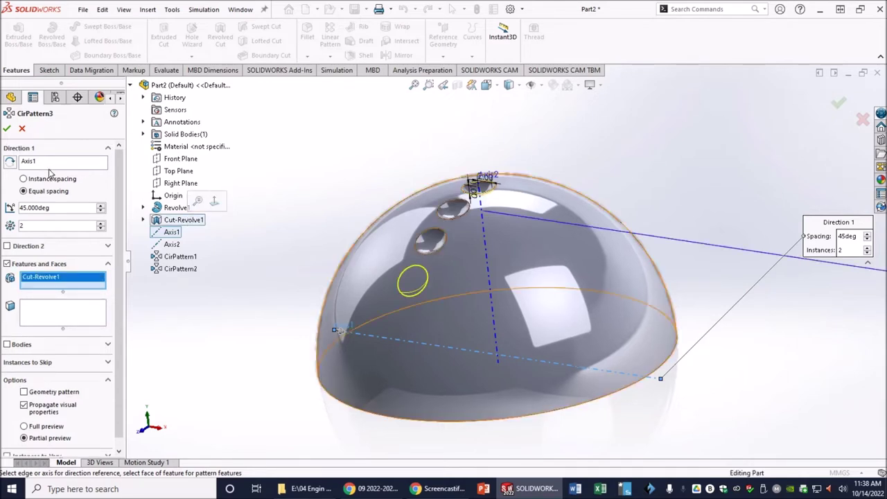
click(7, 129)
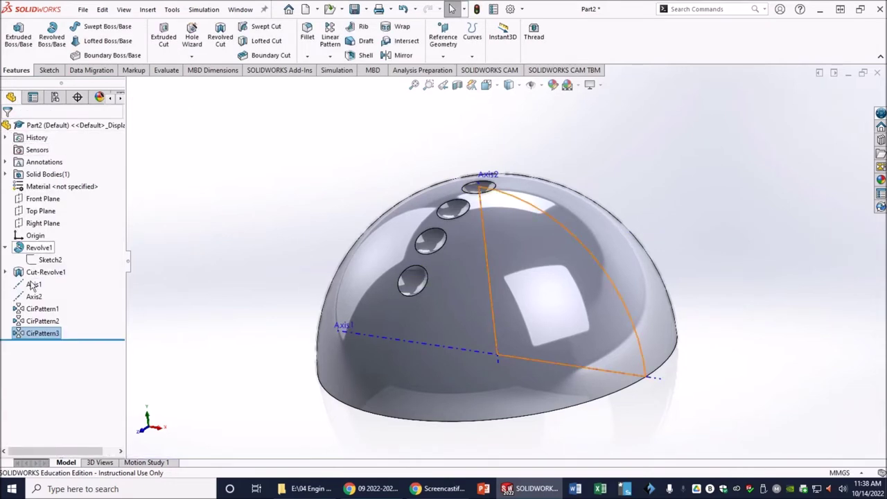
- Add another circular pattern of the original dimple cut about the horizontal axis, with a 60° angle and 2 instances
click(33, 284)
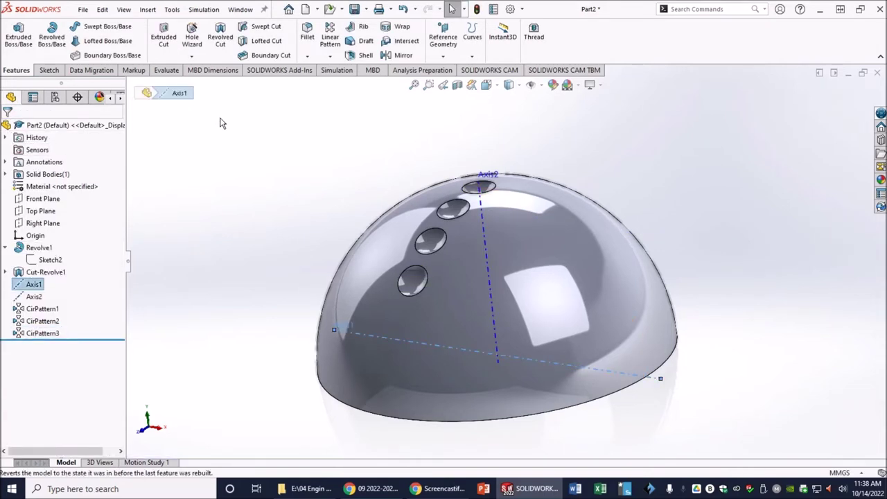
click(331, 56)
click(343, 84)
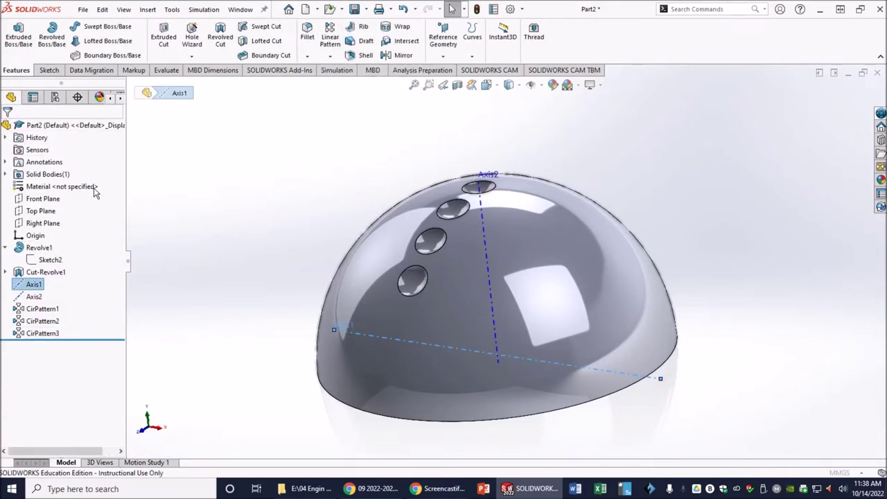
drag(19, 207, 31, 211)
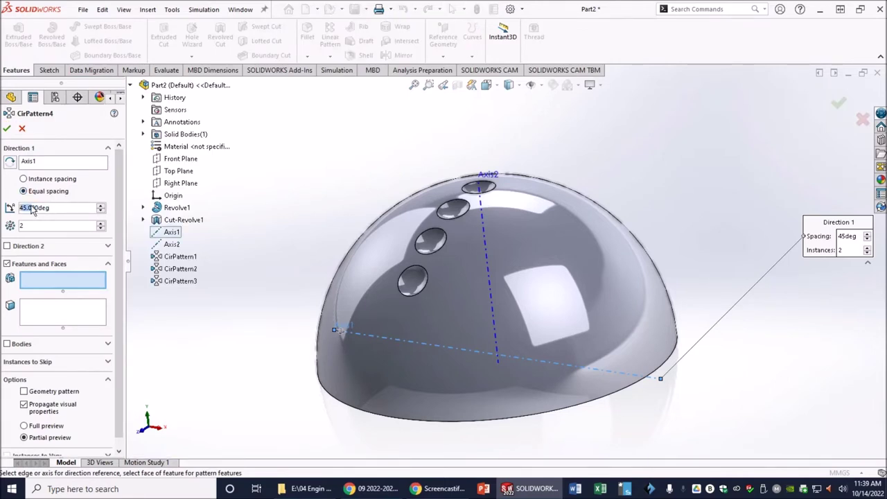
double_click(56, 206)
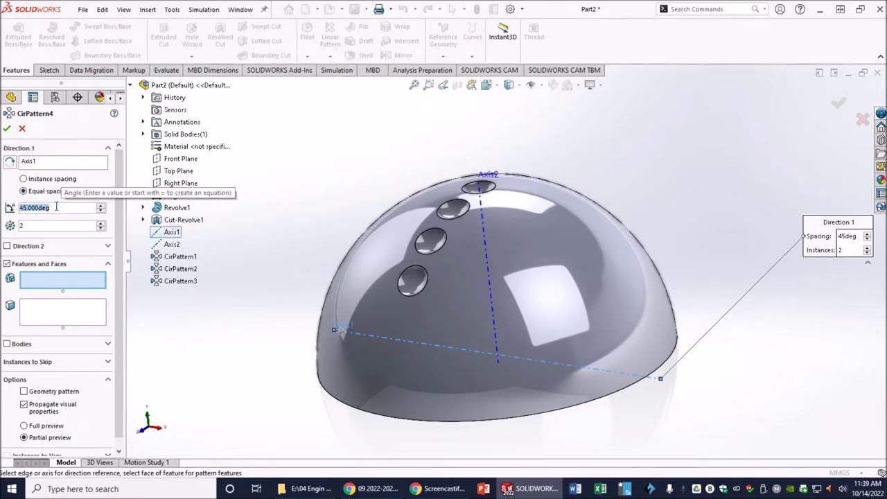
text(60)
key(Return)
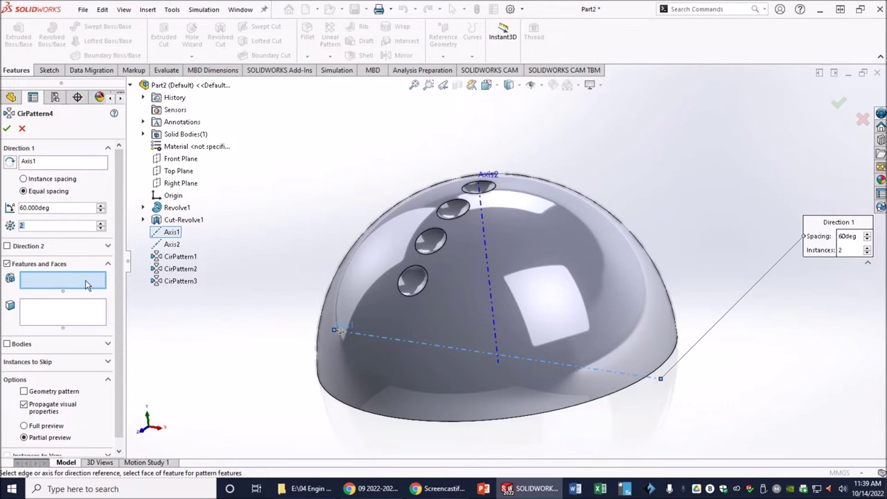
click(176, 220)
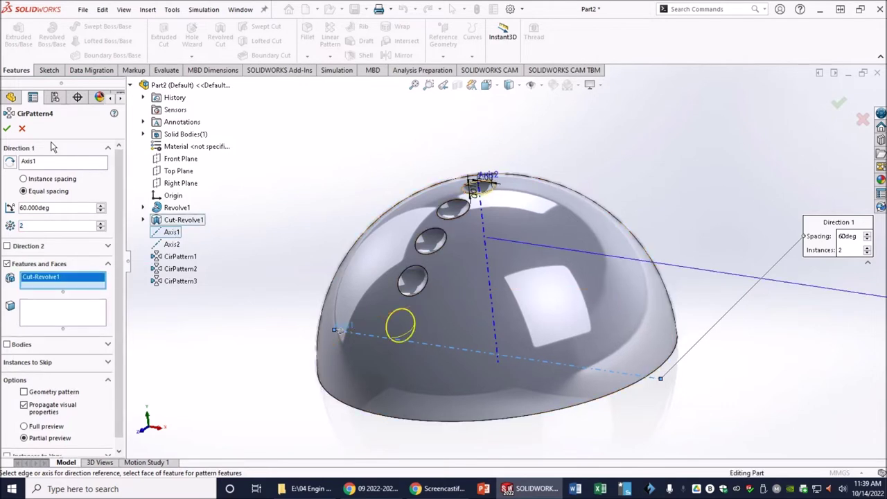
click(8, 130)
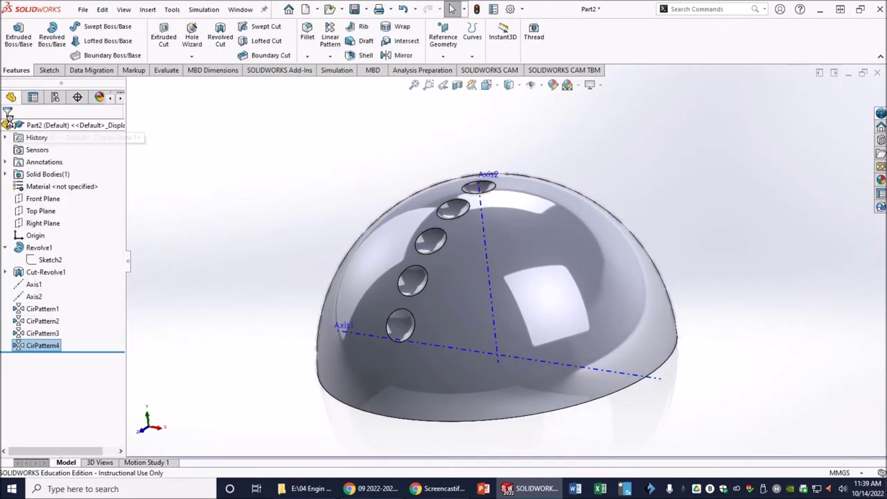
- Create a circular pattern of the original dimple cut about the horizontal axis with a 75° angle and 2 instances
click(35, 285)
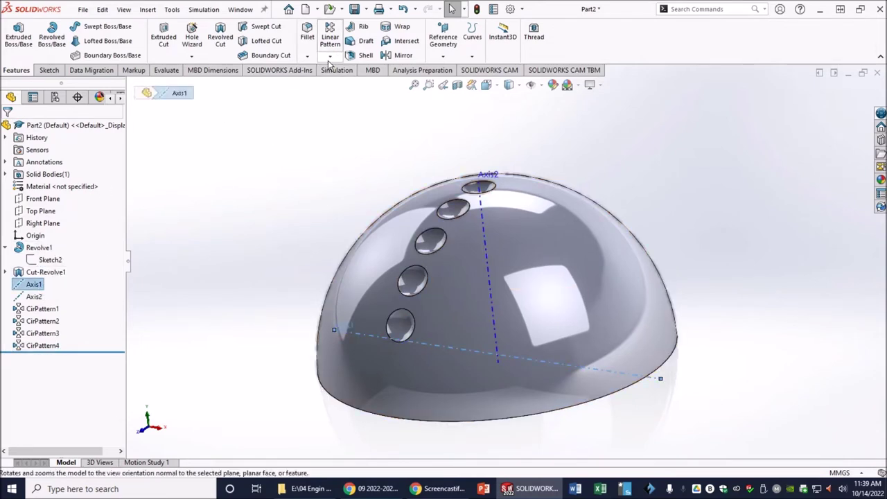
click(330, 56)
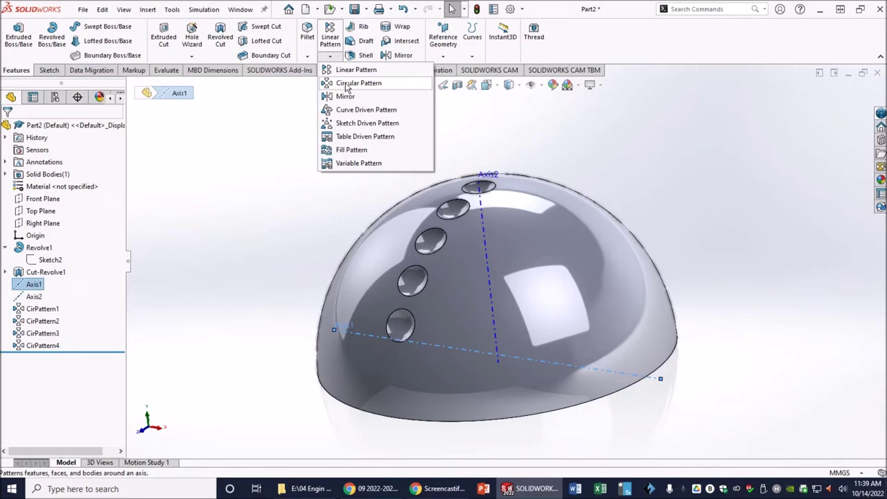
click(358, 83)
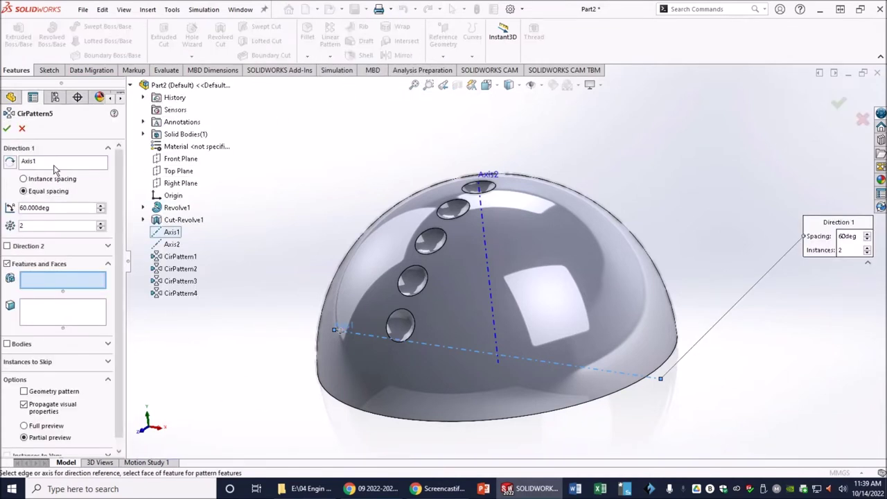
drag(57, 212, 25, 202)
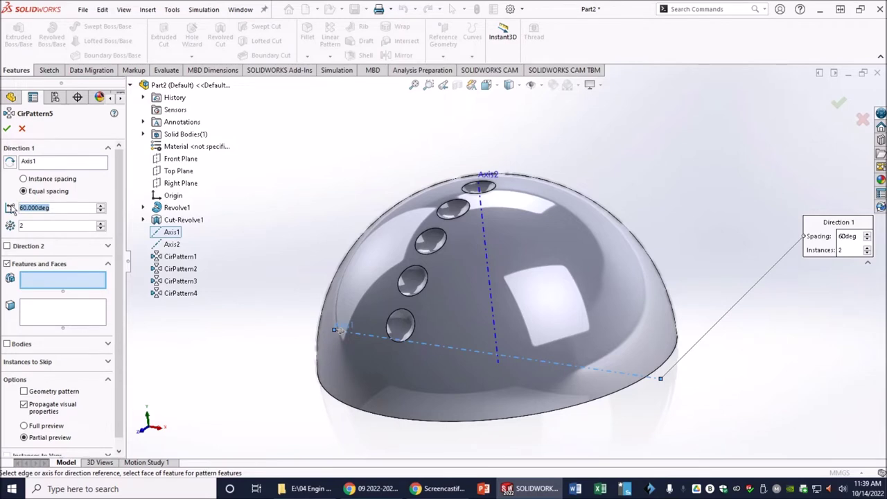
text(75)
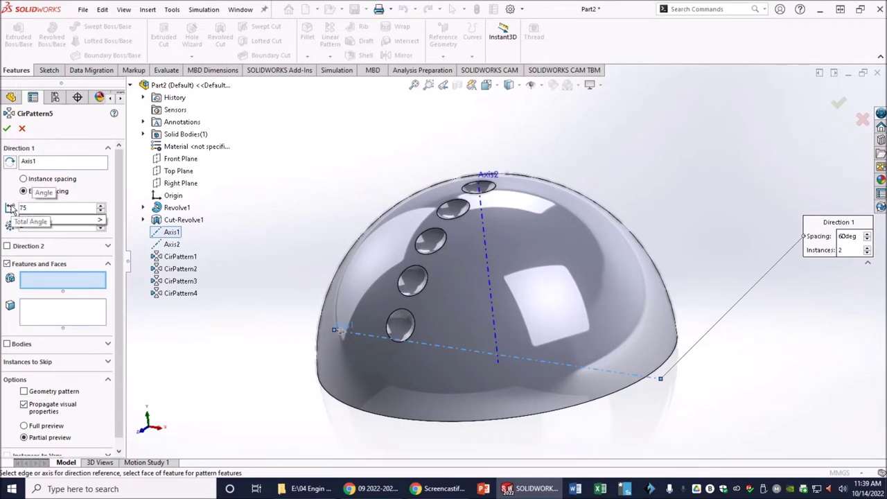
key(Return)
click(182, 220)
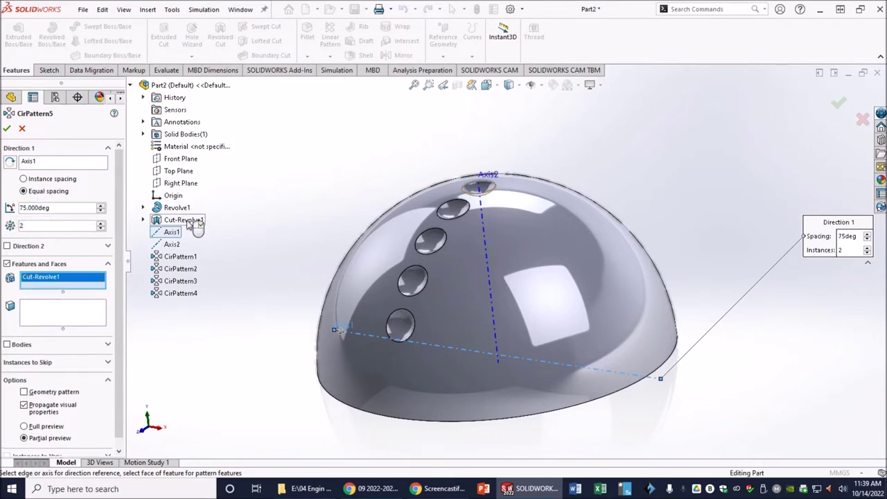
click(7, 128)
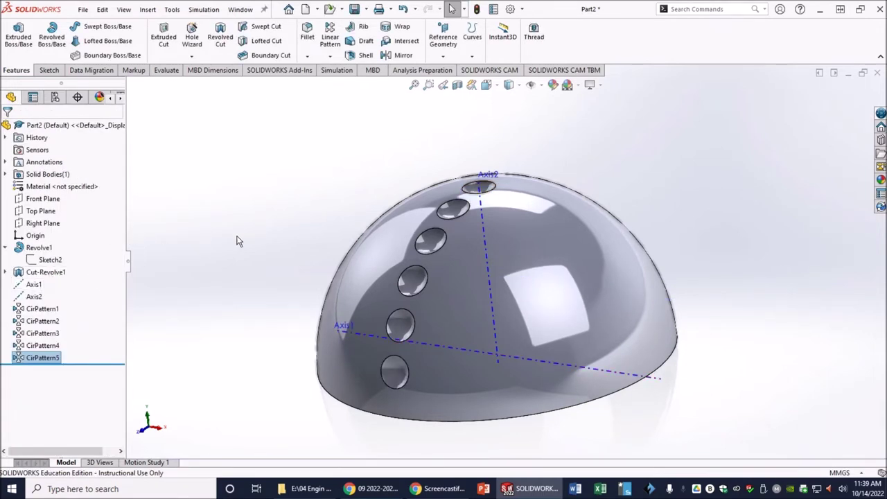
- Circular-pattern only the original dimple cut about the horizontal axis, with a 90° angle and 2 instances, clearing the preselected feature
click(330, 57)
click(344, 82)
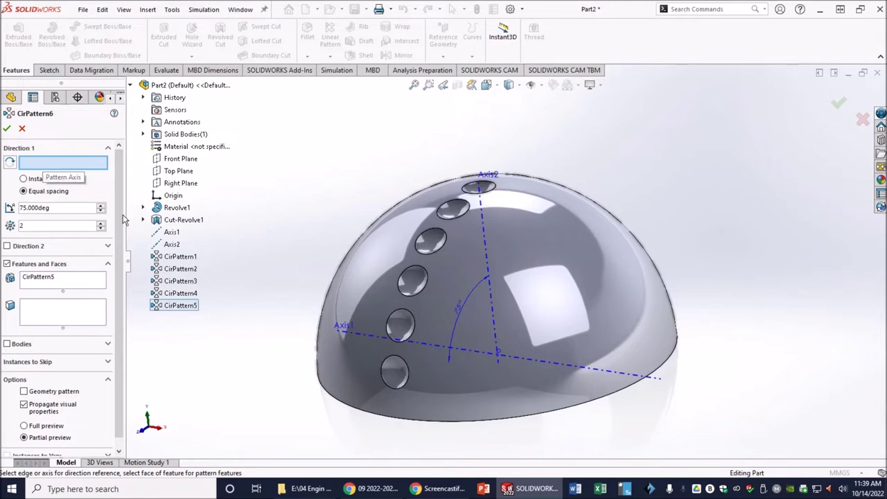
click(172, 232)
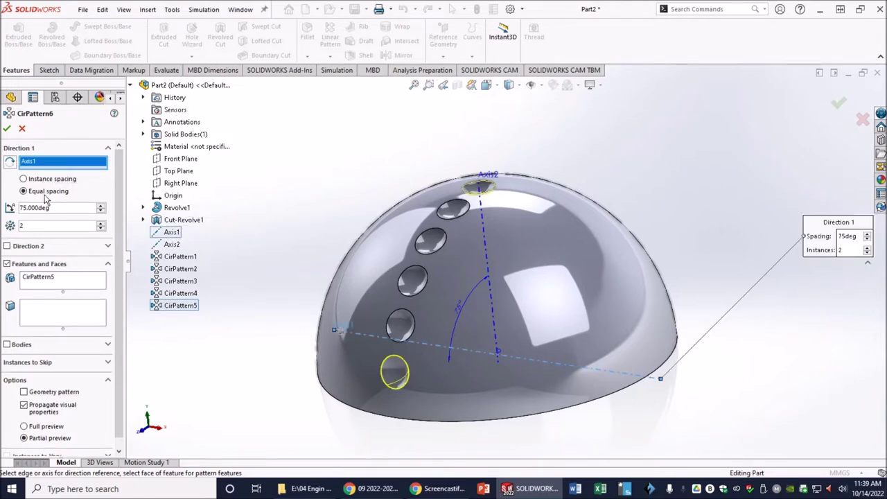
drag(50, 207, 18, 208)
text(90)
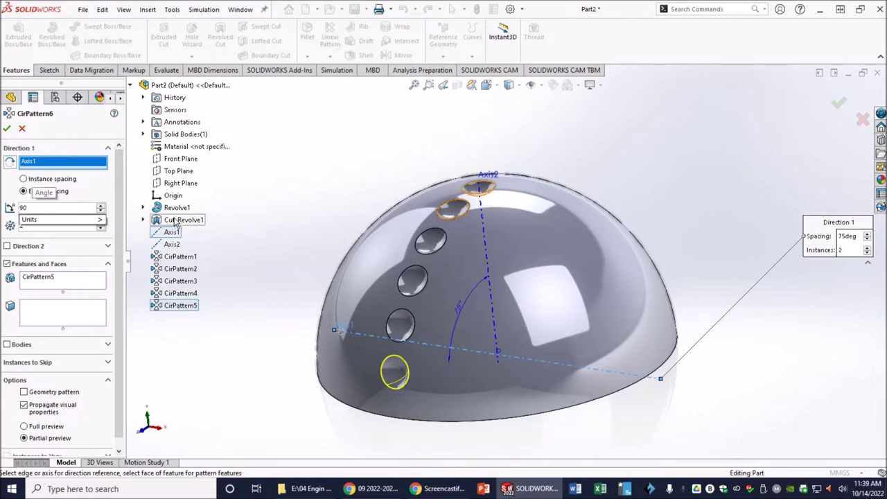
click(53, 284)
right_click(50, 279)
click(92, 285)
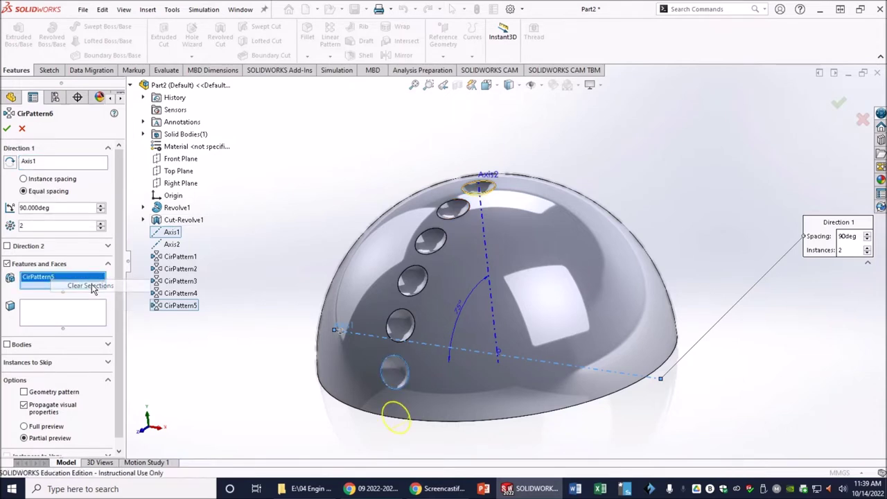
click(185, 220)
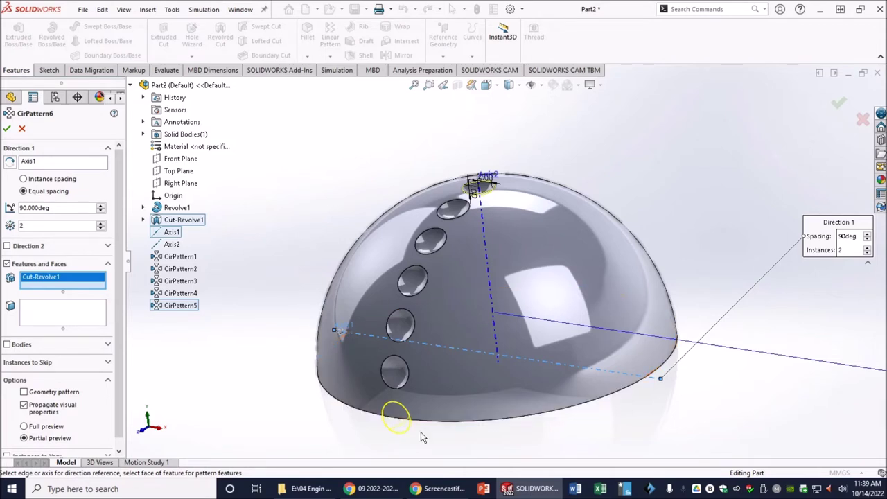
click(7, 130)
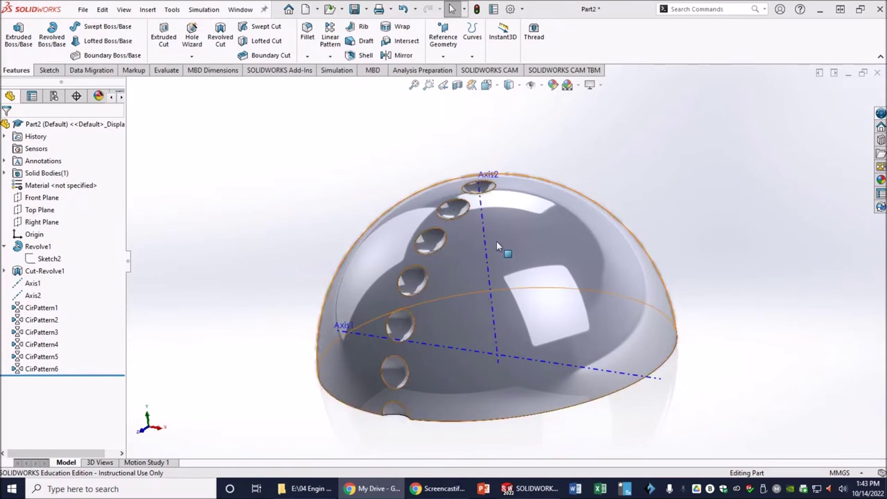
- Set up a circular pattern of the 15° dimple pattern about the vertical axis, equally spaced over 360°
click(484, 228)
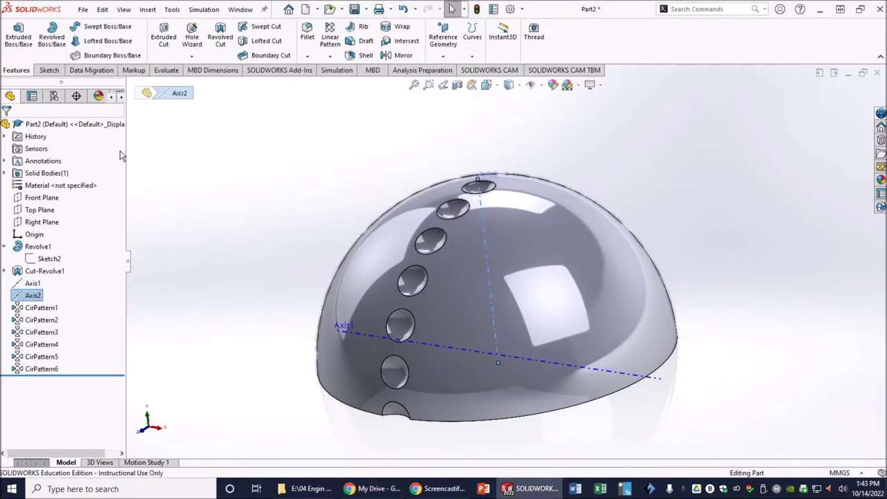
click(332, 56)
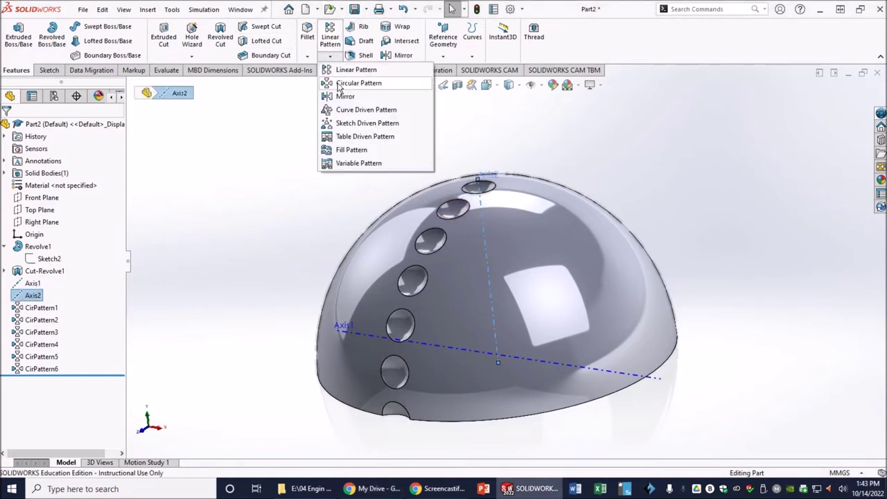
click(341, 83)
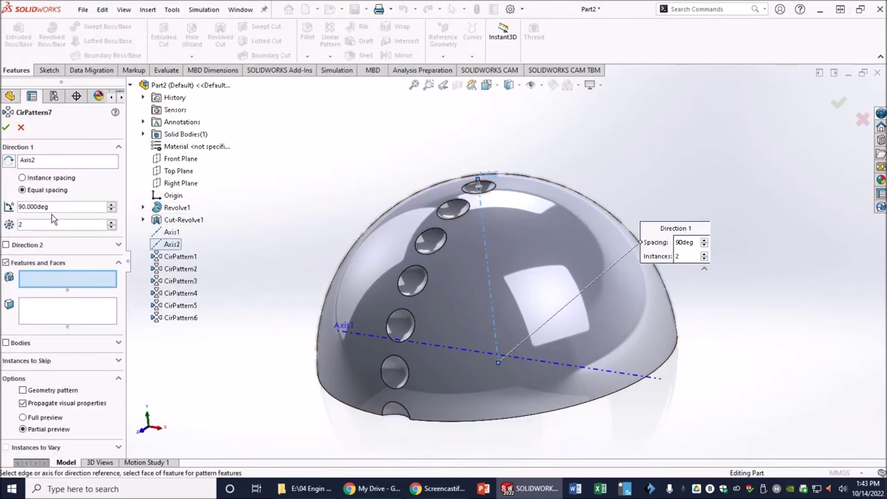
click(66, 203)
drag(67, 206, 14, 205)
text(360)
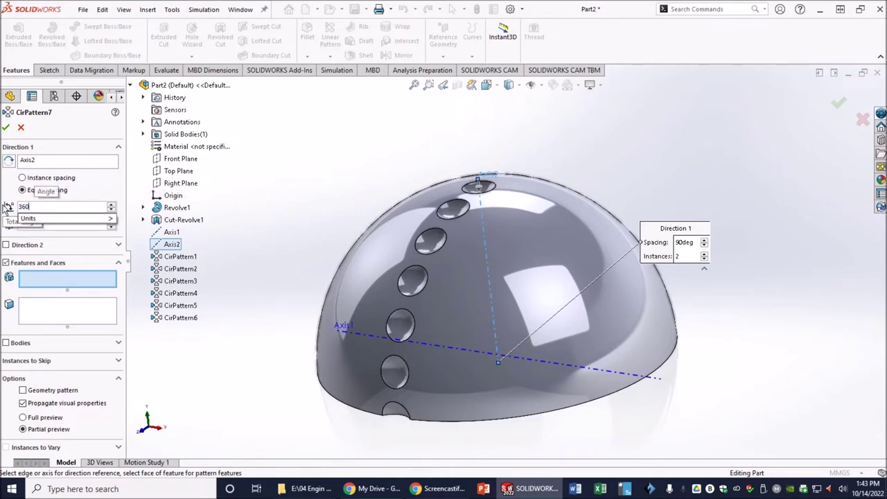
key(Return)
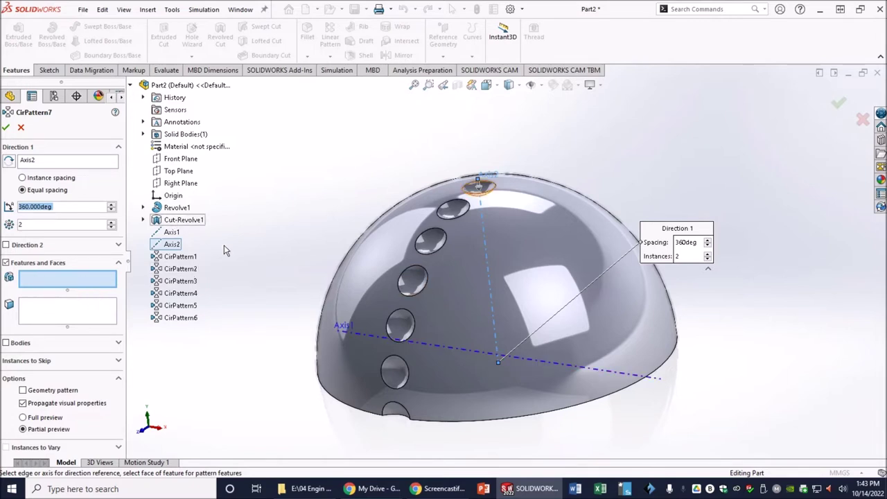
click(179, 257)
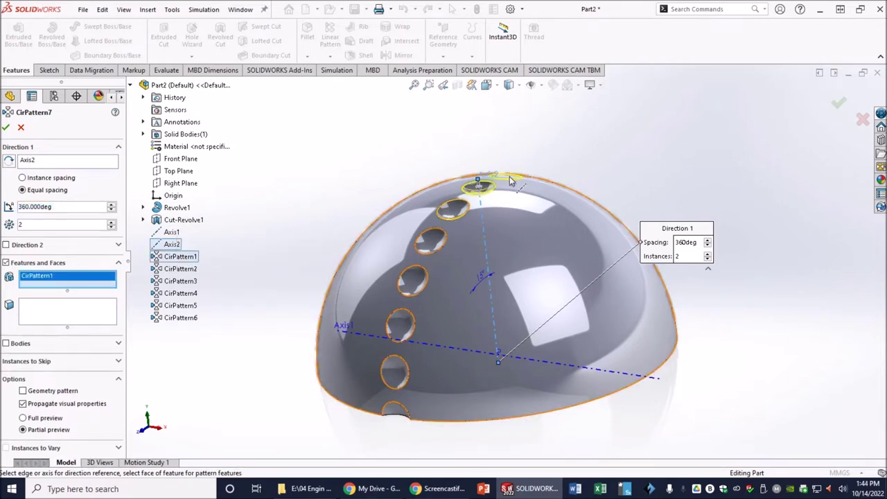
- Set the 15° dimple row's circular pattern about the vertical axis to 7 instances and finish it
click(112, 223)
click(111, 223)
click(111, 223)
click(111, 223)
click(111, 224)
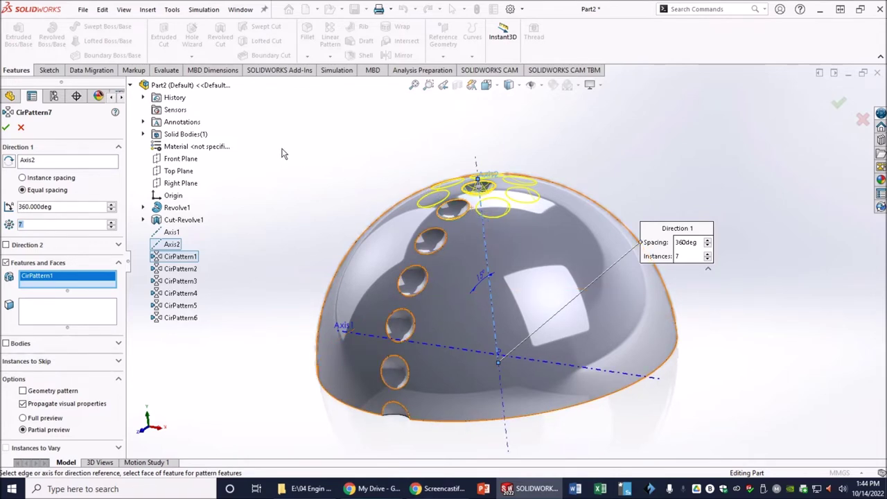
click(180, 280)
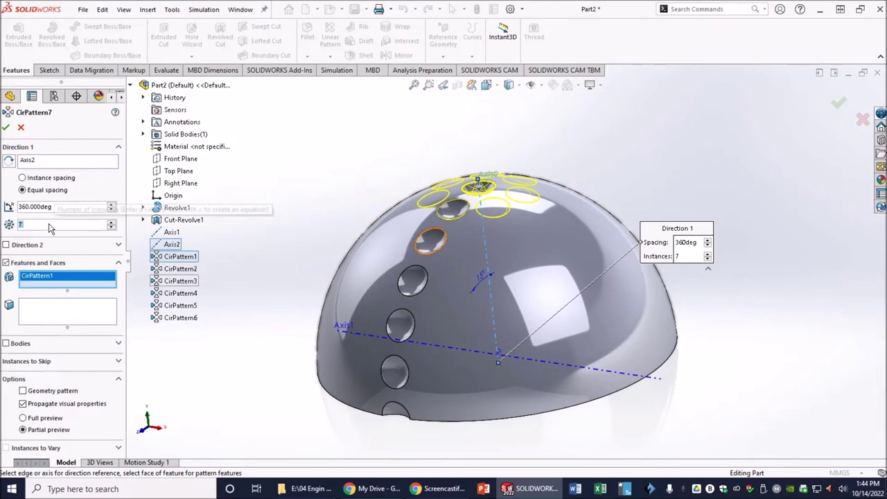
click(6, 126)
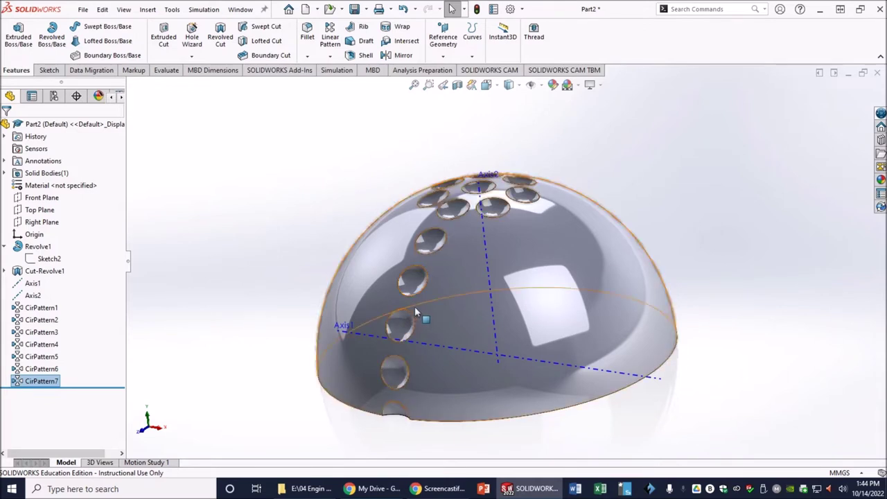
- Circular-pattern the 30° dimple pattern (CirPattern2) about the vertical axis with 14 instances equally spaced over 360°
click(33, 296)
click(330, 56)
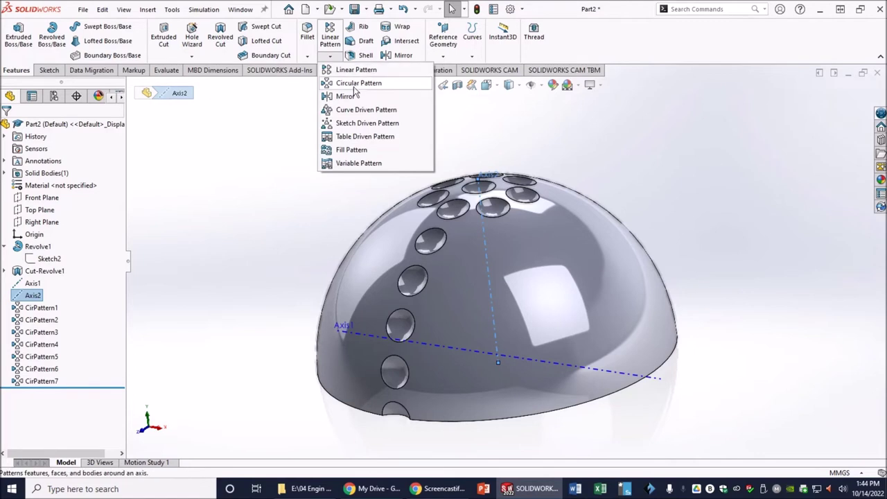
click(356, 83)
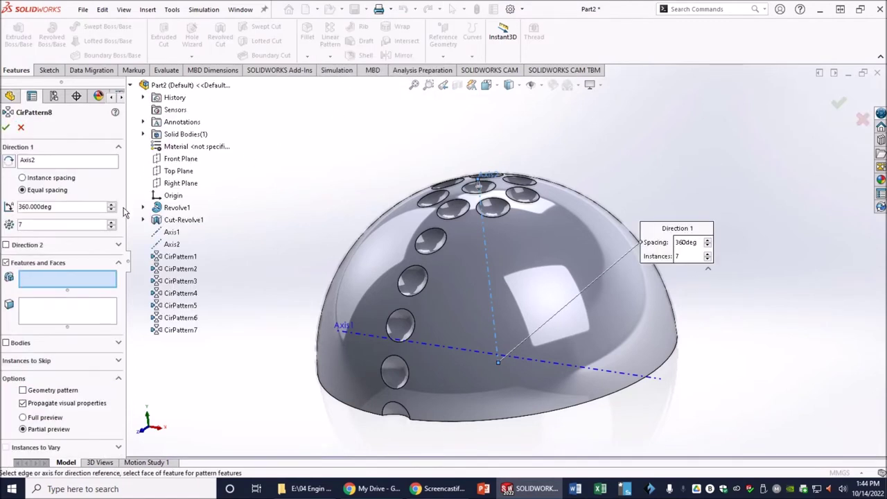
click(173, 269)
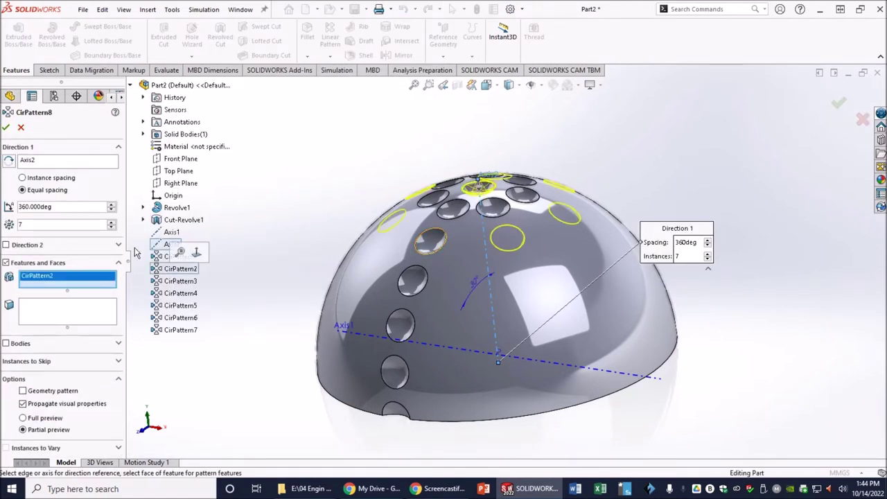
click(111, 206)
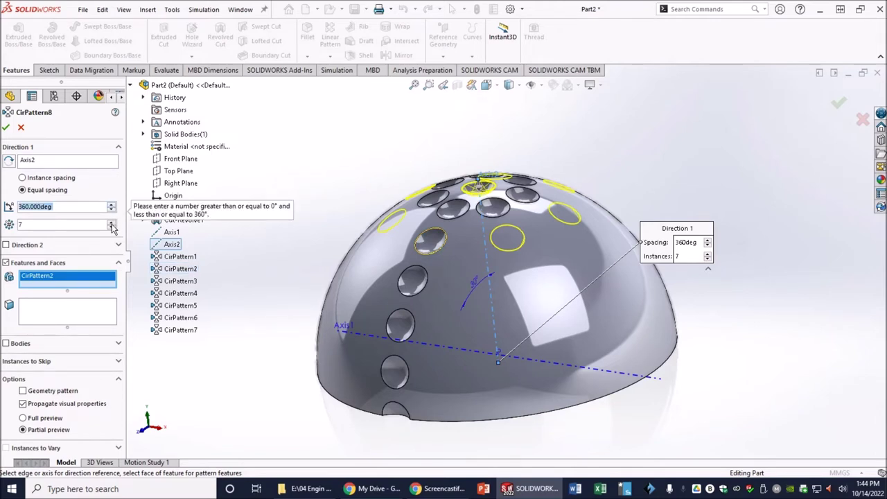
click(111, 223)
click(112, 222)
click(111, 222)
click(112, 222)
click(112, 223)
click(112, 223)
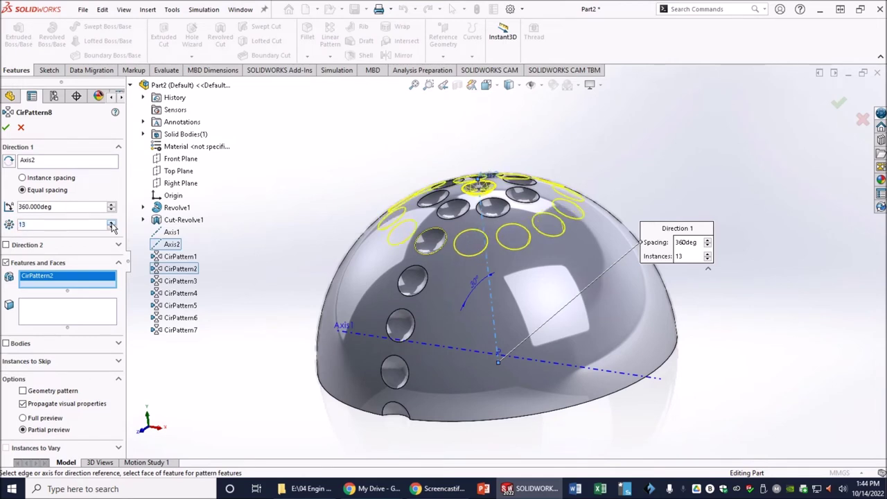
click(112, 223)
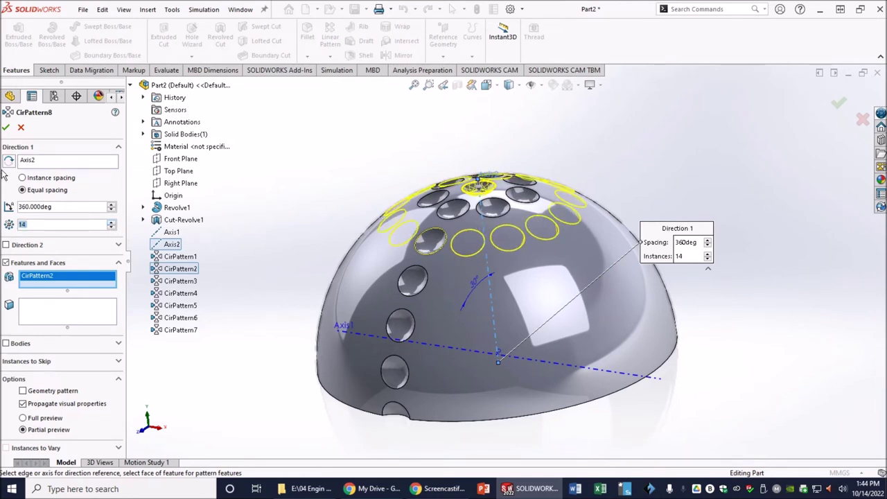
click(5, 126)
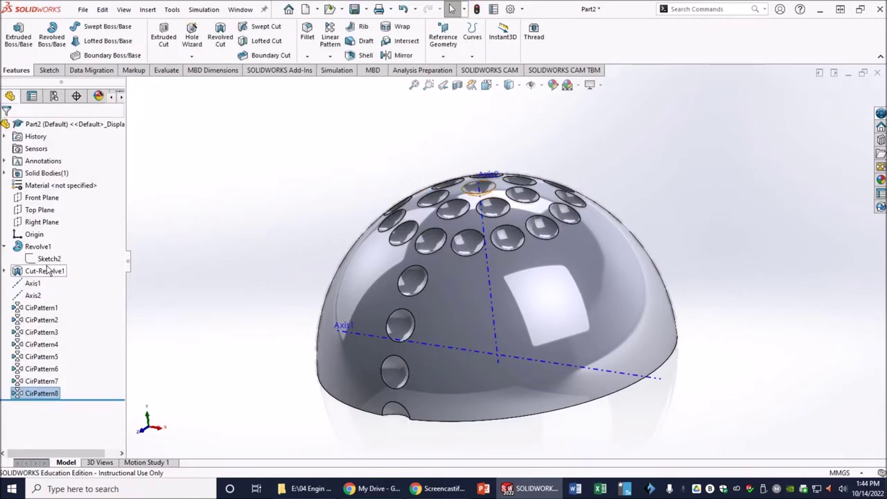
- Circular-pattern the 45° dimple pattern (CirPattern3) about the vertical axis with 21 instances equally spaced over 360°
click(33, 295)
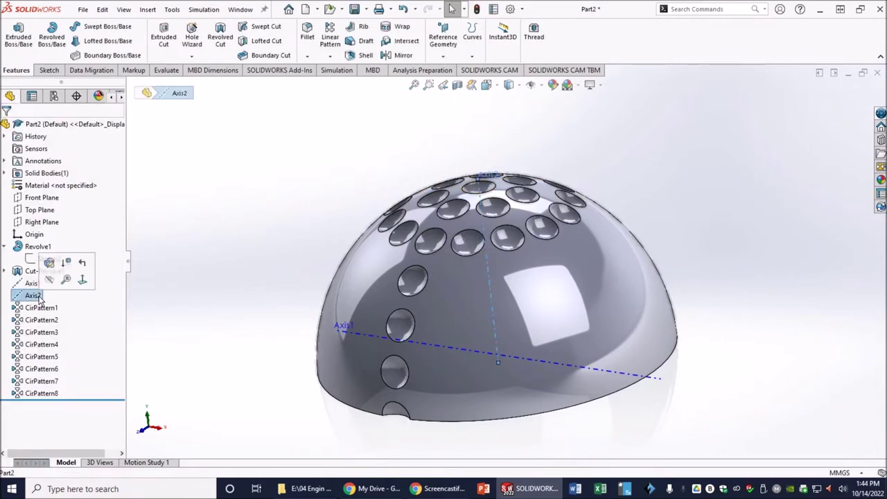
click(330, 57)
click(340, 84)
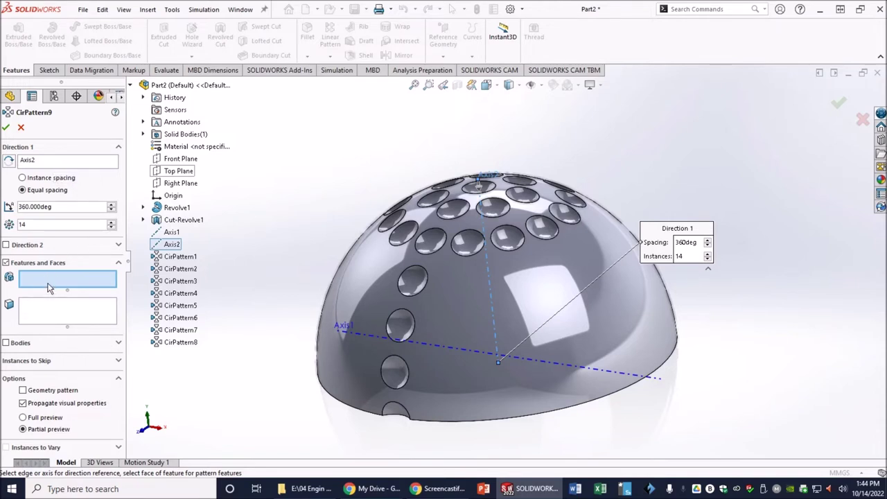
click(180, 280)
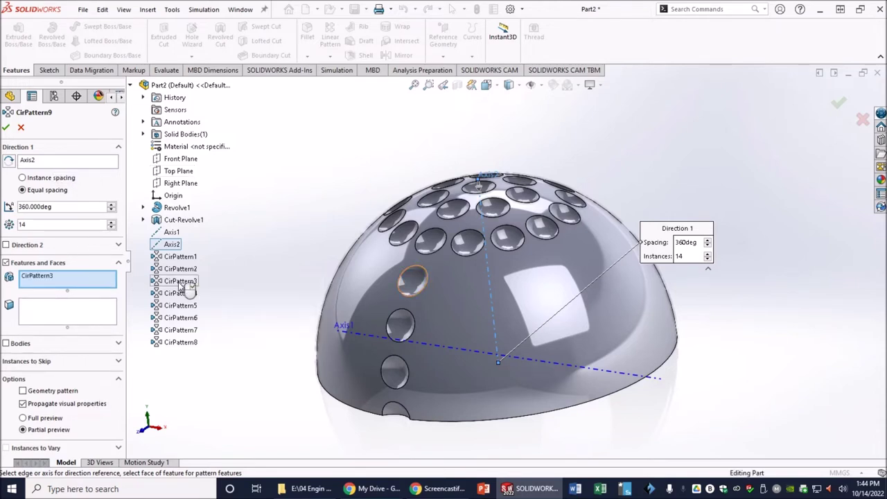
click(113, 222)
click(114, 221)
click(114, 222)
click(114, 221)
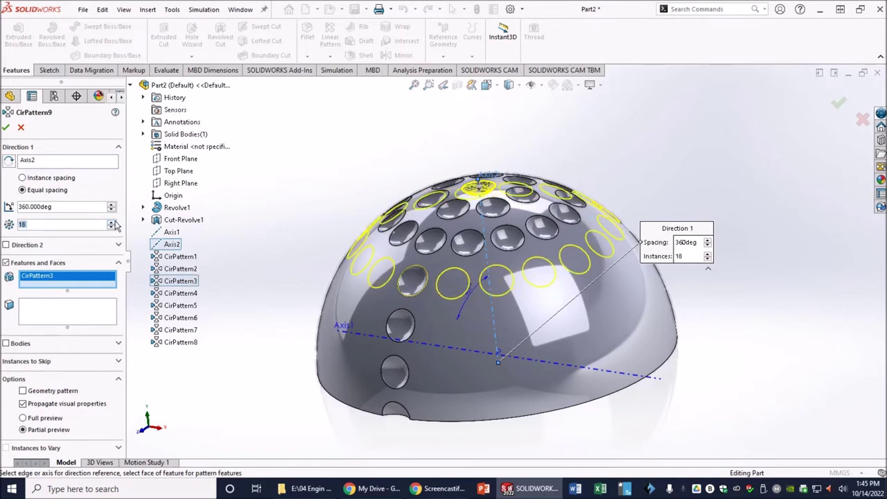
click(113, 222)
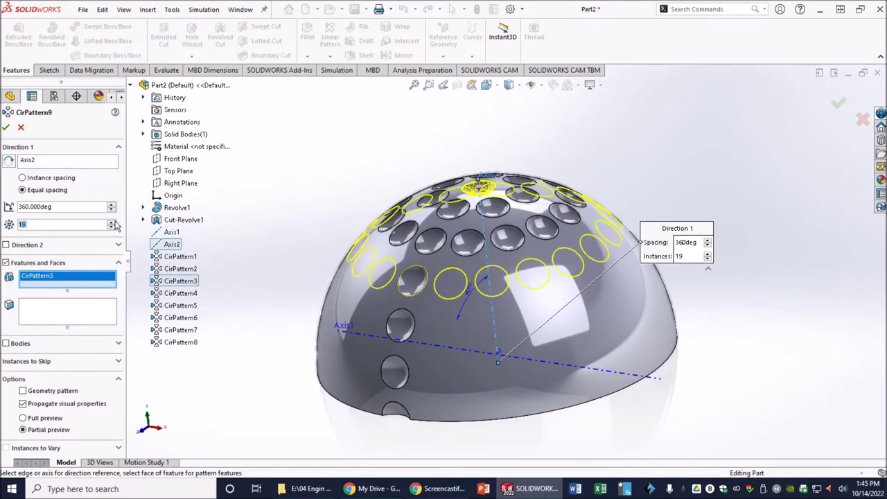
click(114, 222)
click(114, 221)
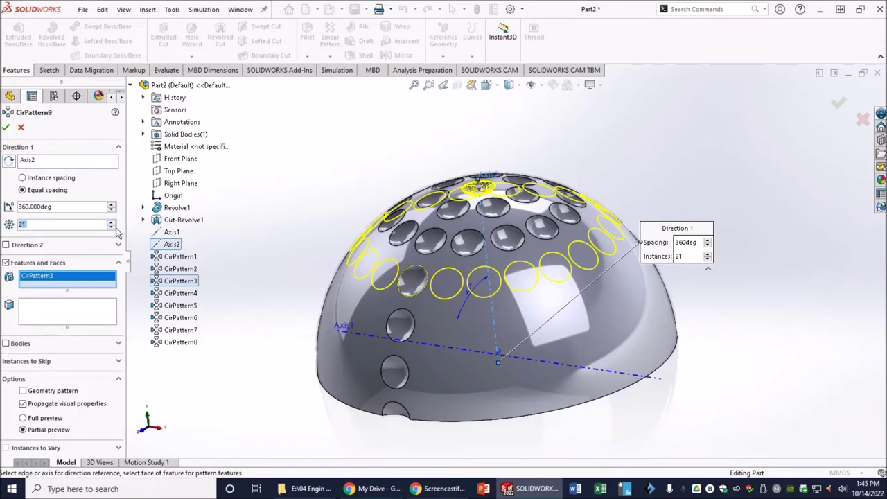
click(6, 129)
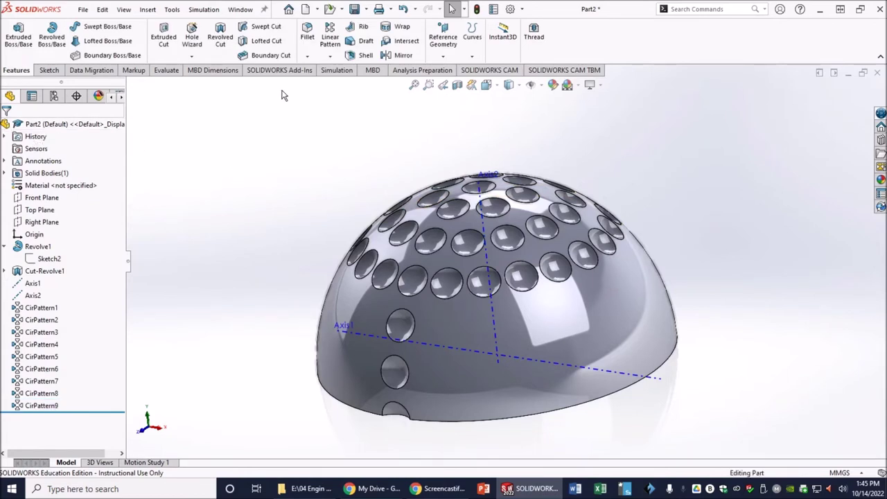
- Circular-pattern the 60° dimple pattern (CirPattern4) about the vertical axis with 24 instances equally spaced over 360°
click(324, 59)
click(333, 82)
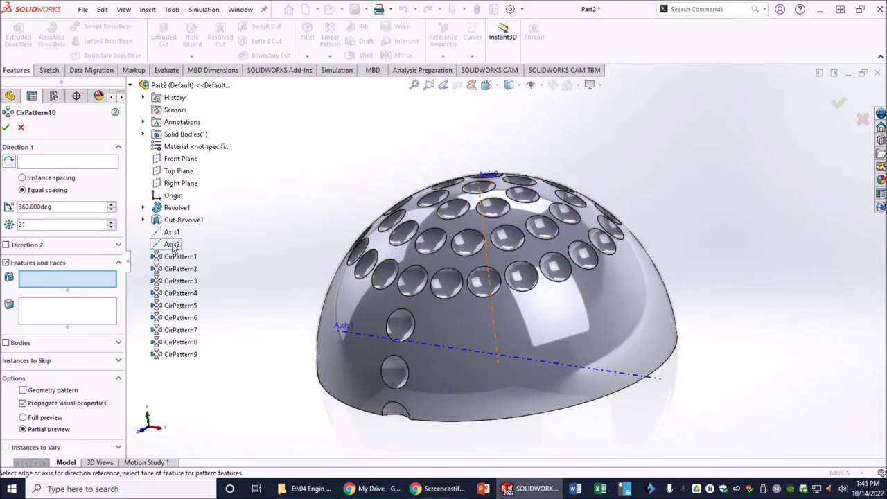
click(37, 162)
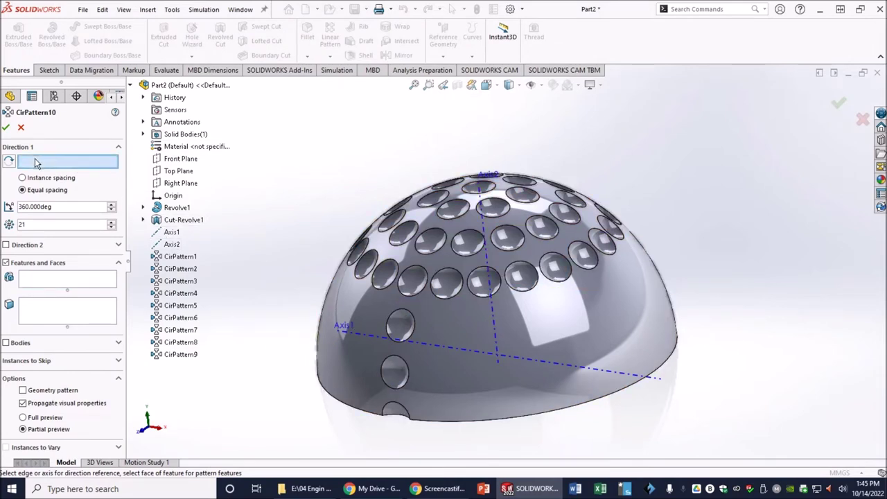
click(179, 247)
click(43, 283)
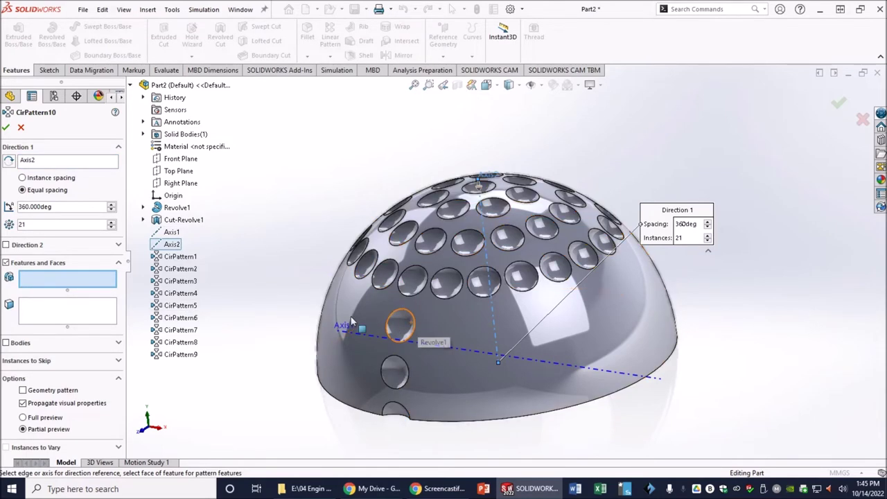
click(191, 294)
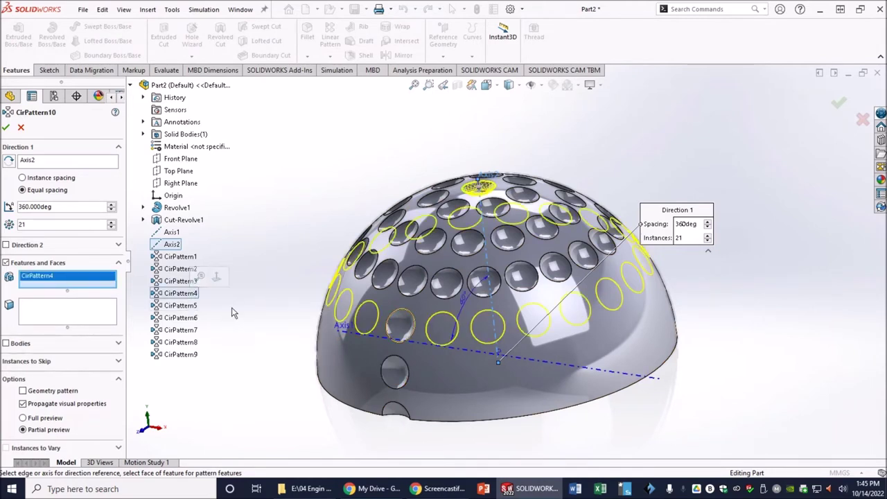
click(111, 223)
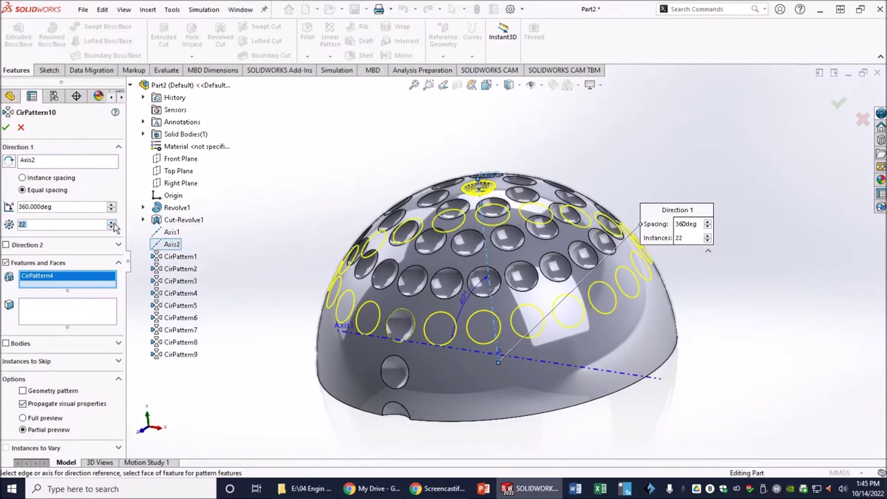
click(111, 222)
click(111, 222)
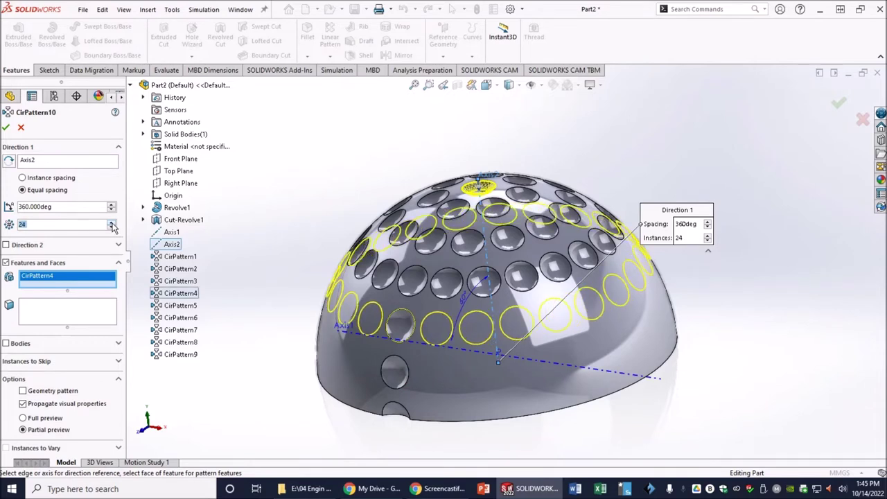
click(6, 128)
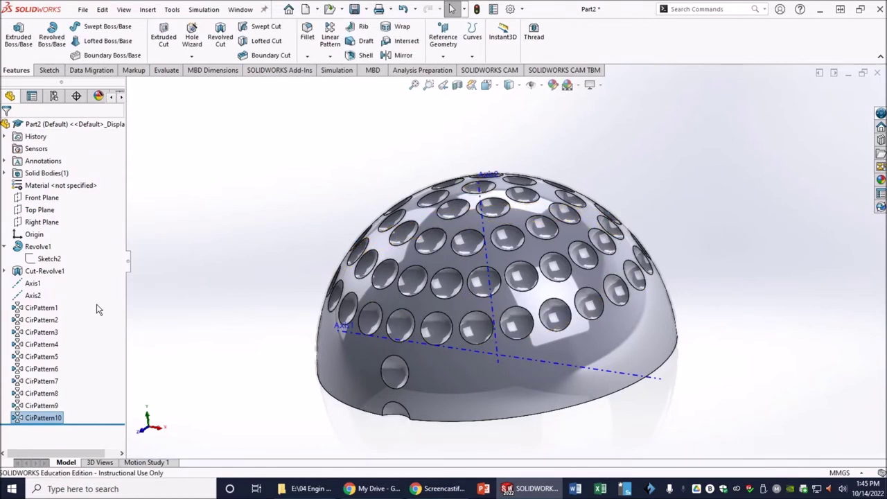
- Circular-pattern the 75° dimple pattern (CirPattern5) about the vertical axis with 27 instances equally spaced over 360°
click(37, 296)
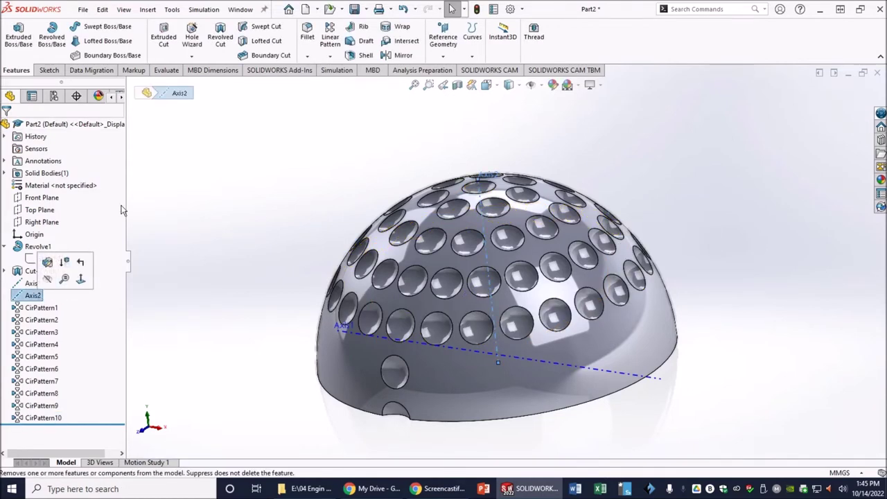
click(330, 56)
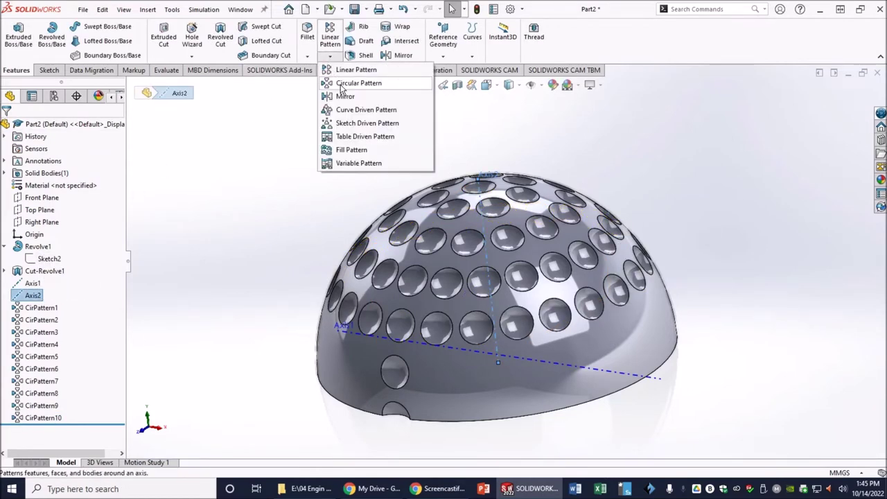
click(350, 83)
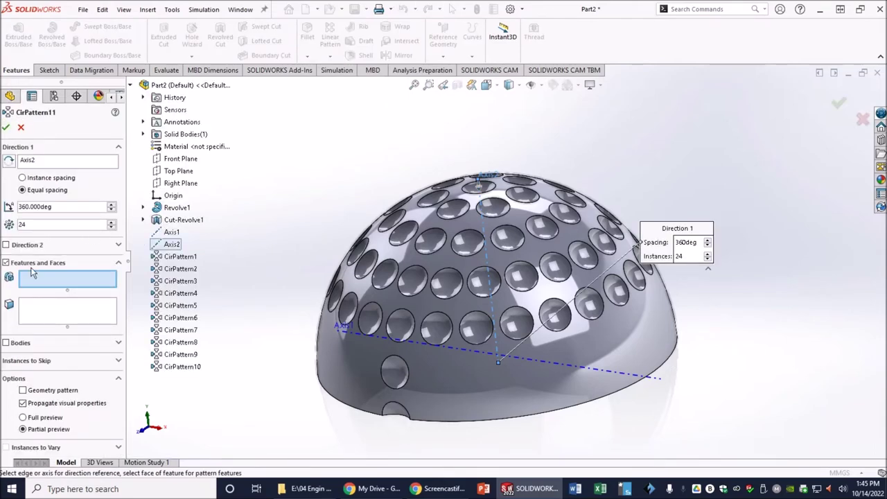
click(183, 309)
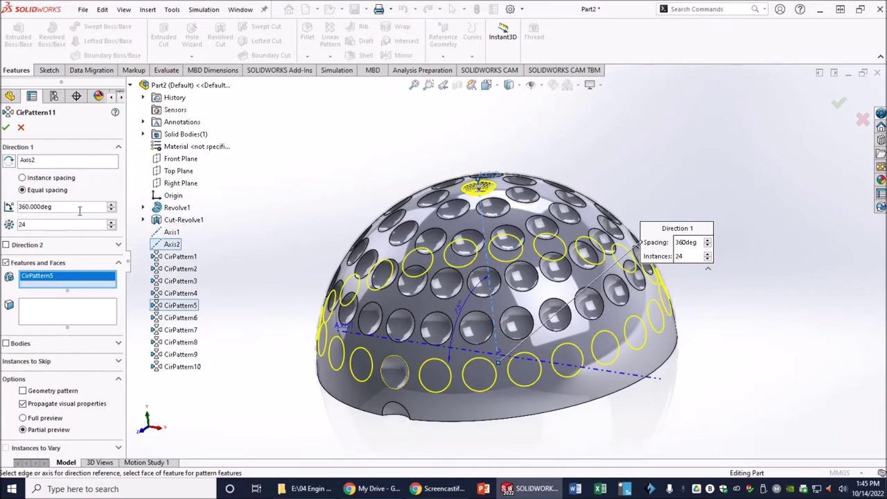
click(112, 223)
click(112, 222)
click(112, 222)
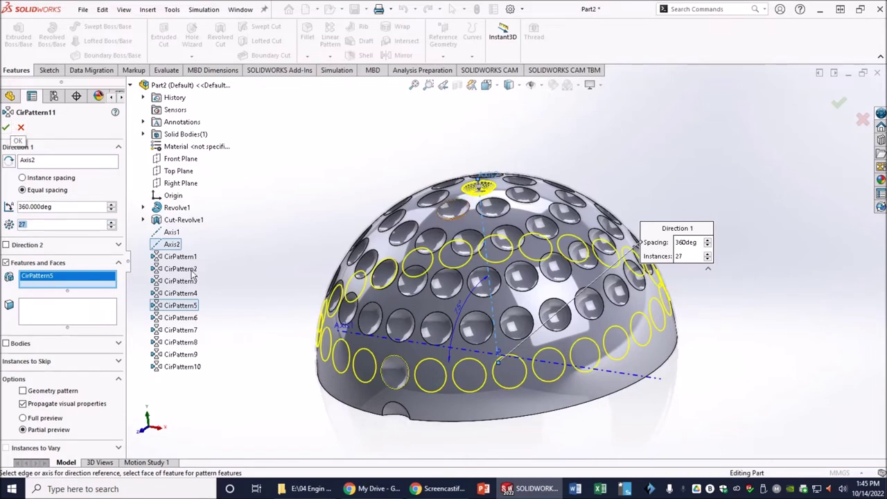
click(7, 129)
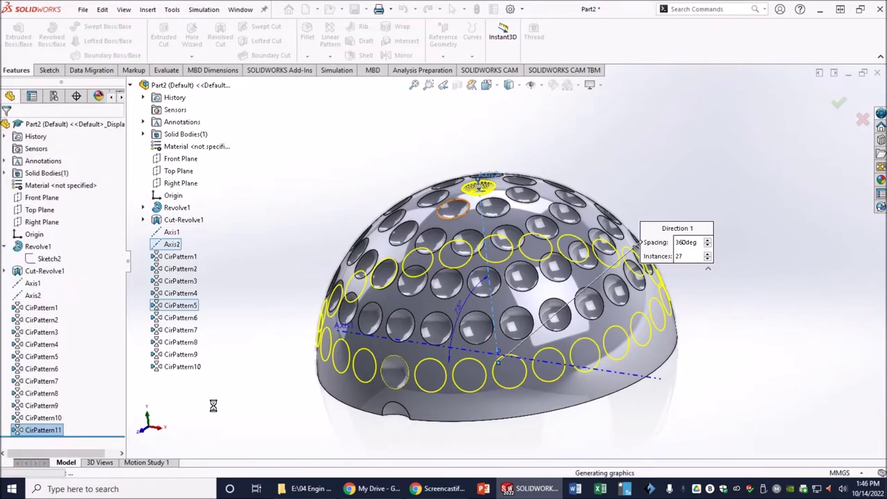
- Circular-pattern the 90° dimple pattern (CirPattern6) about the vertical axis with 29 instances equally spaced over 360°
click(40, 296)
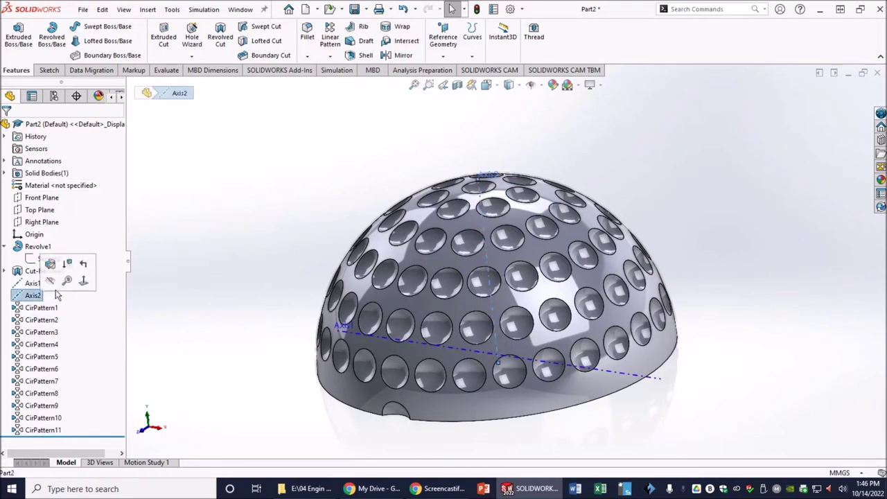
click(330, 55)
click(333, 82)
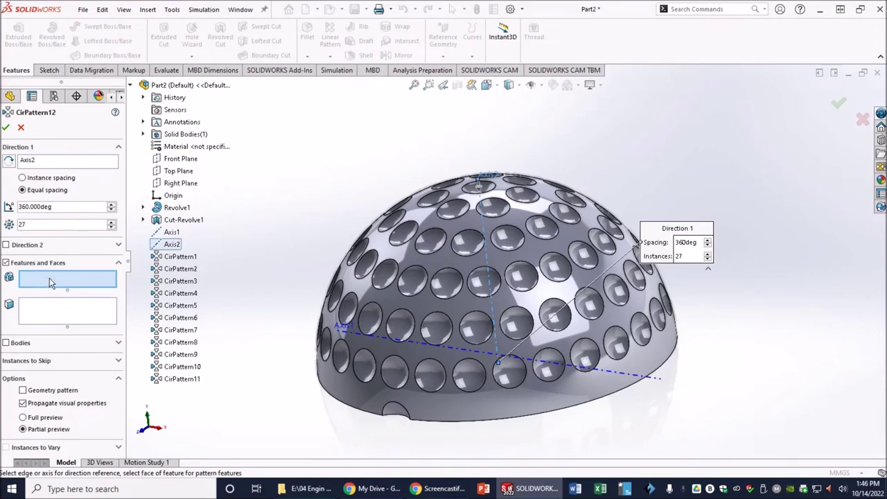
click(193, 318)
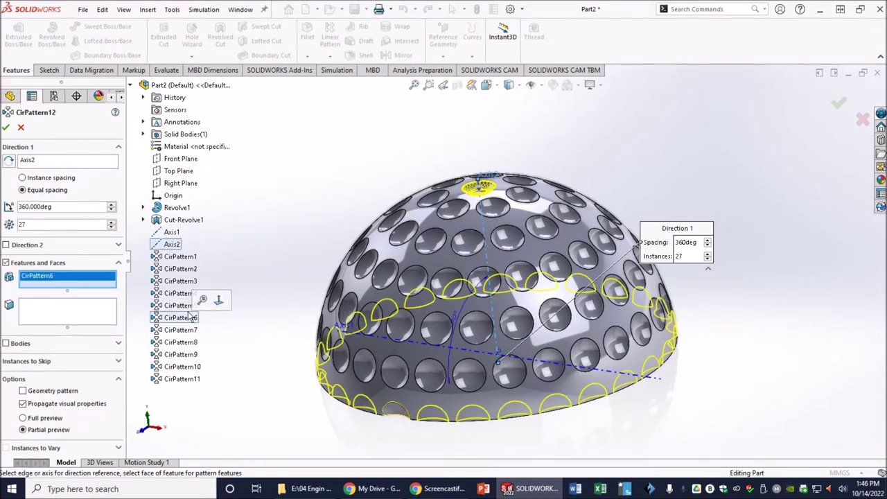
click(112, 222)
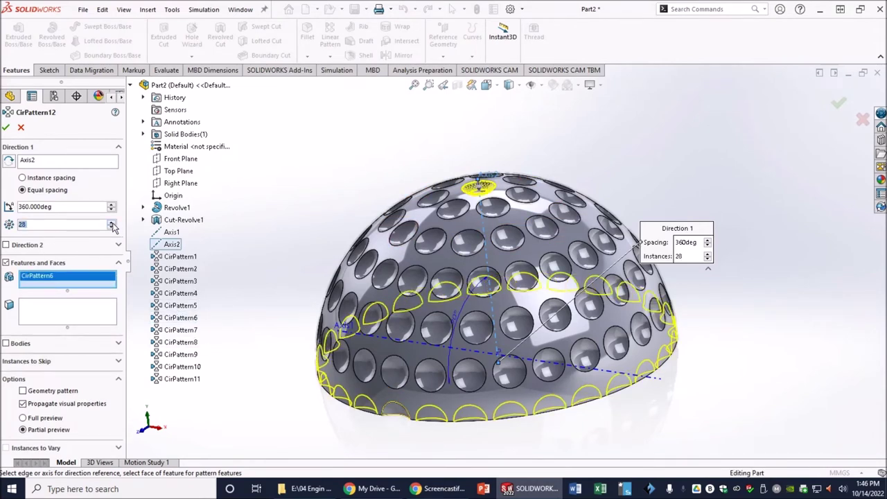
click(112, 223)
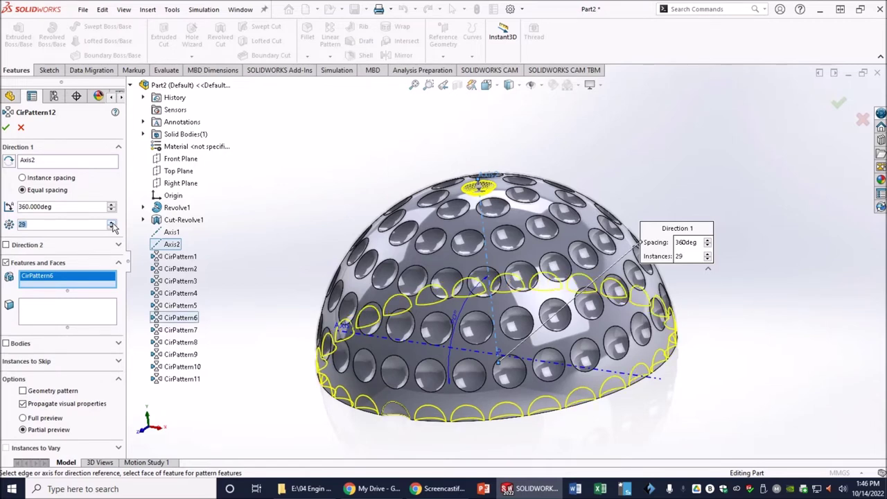
click(7, 129)
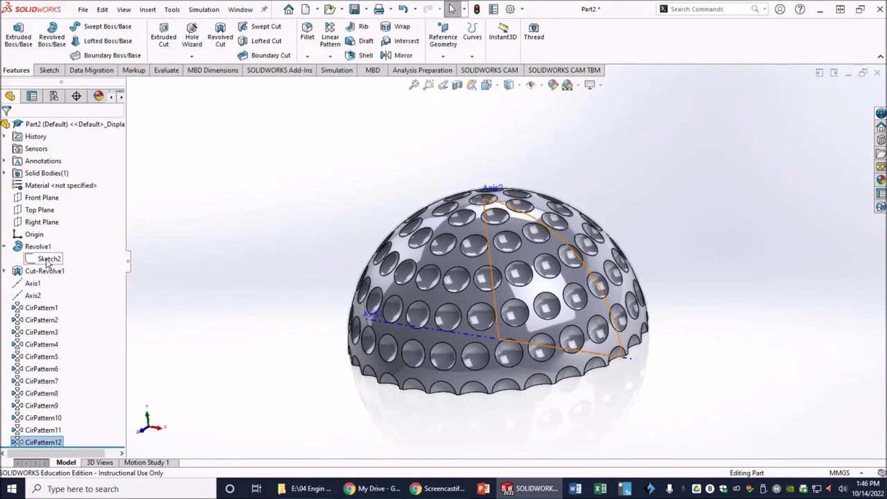
- Expand the dimple cut's feature to list its sketch, and hide both reference axes, Axis1 and Axis2
click(5, 271)
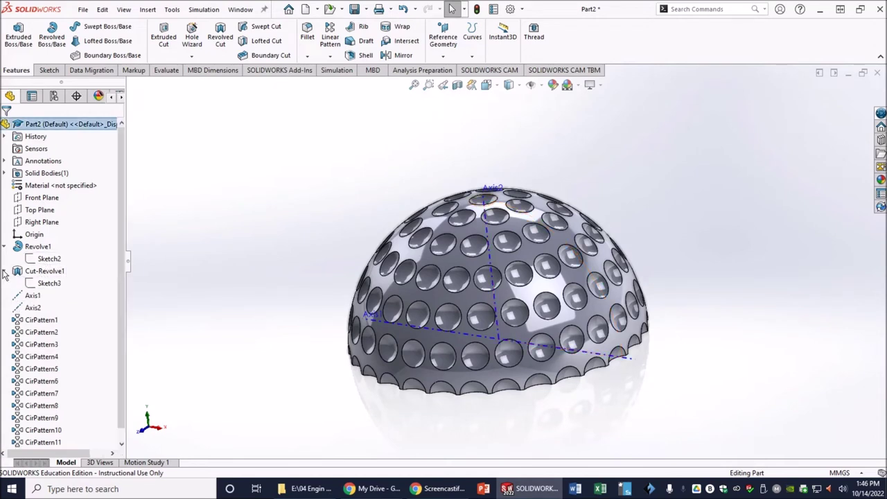
click(32, 290)
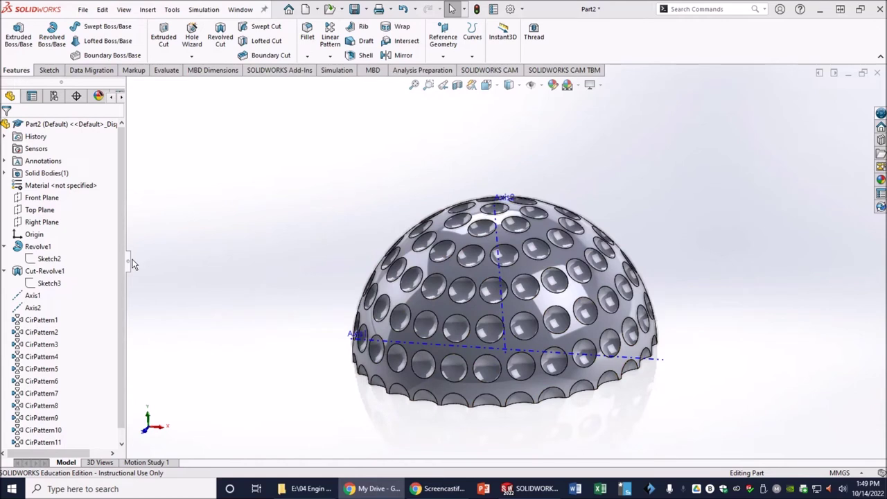
click(33, 297)
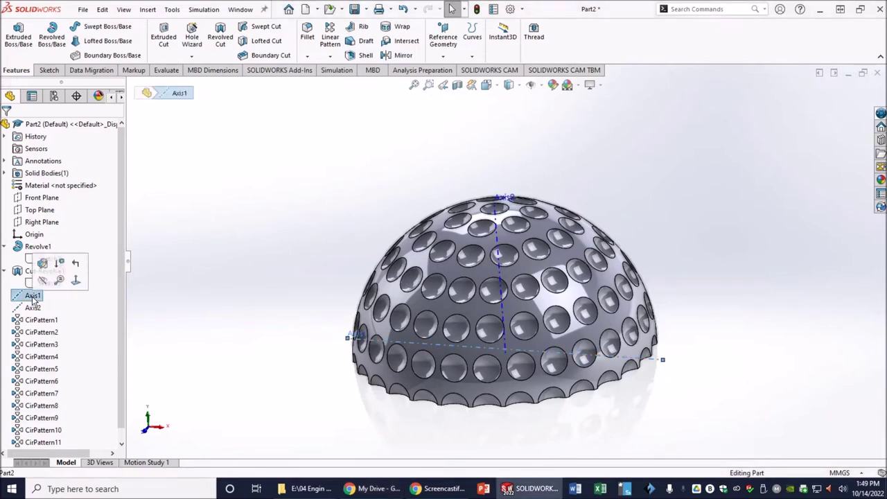
click(43, 280)
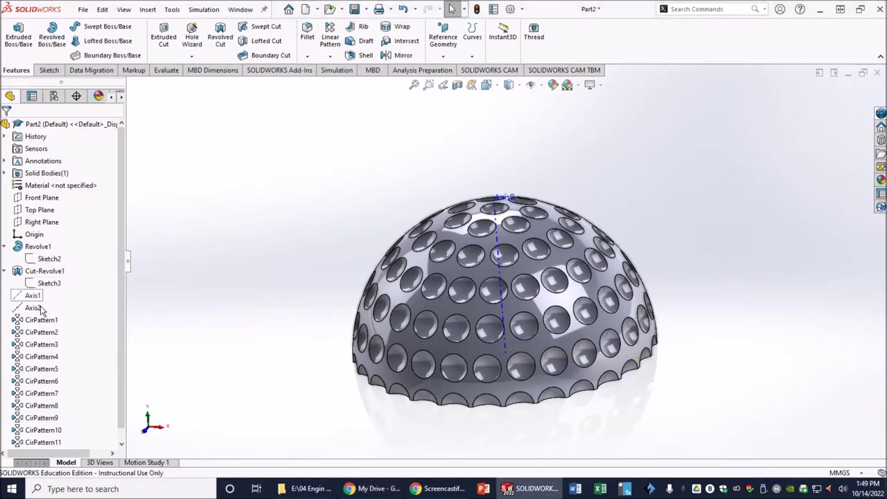
right_click(38, 311)
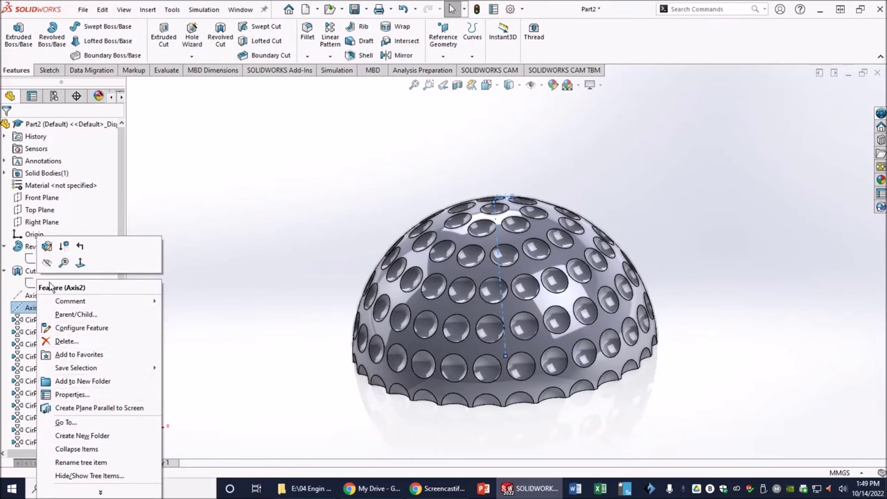
click(46, 262)
- Mirror the dimpled hemisphere body about the Top Plane with solids merged to form the full ball
middle_drag(293, 300, 293, 240)
middle_drag(436, 393, 486, 340)
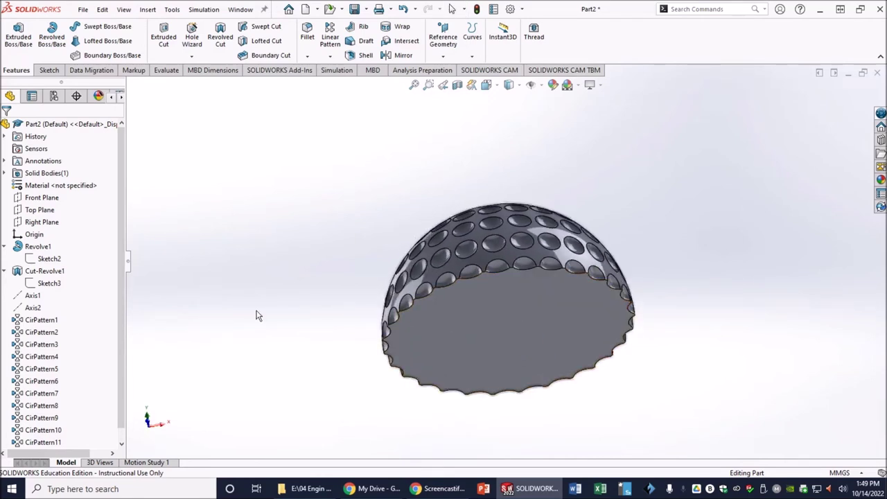
click(37, 214)
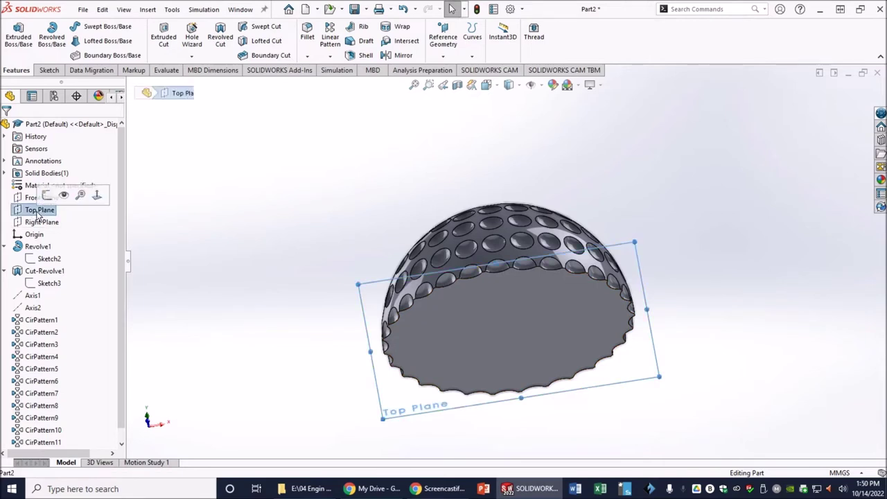
click(402, 55)
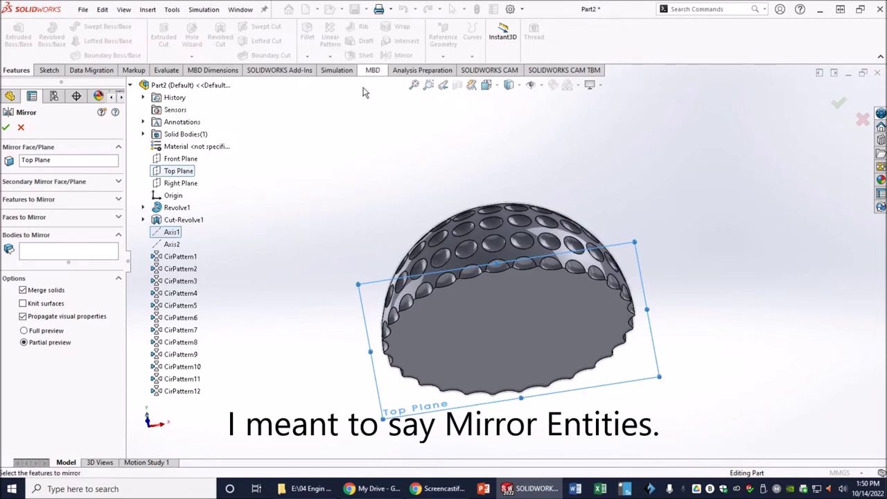
click(29, 250)
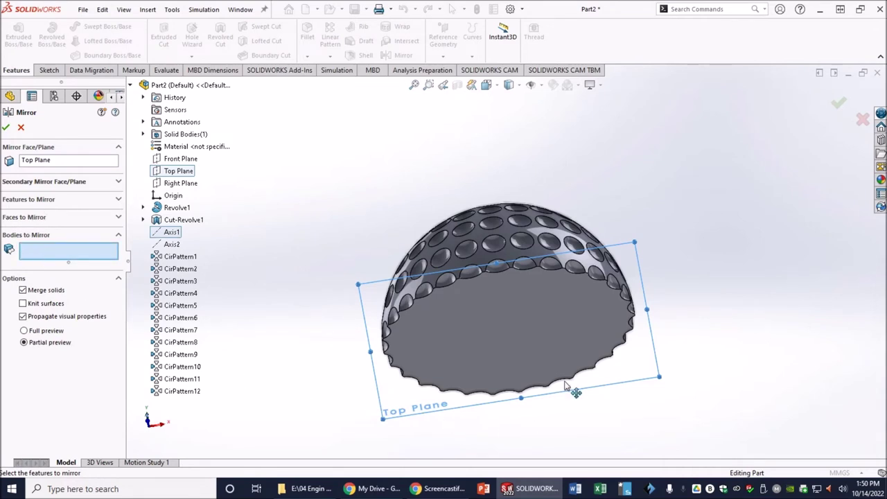
click(522, 324)
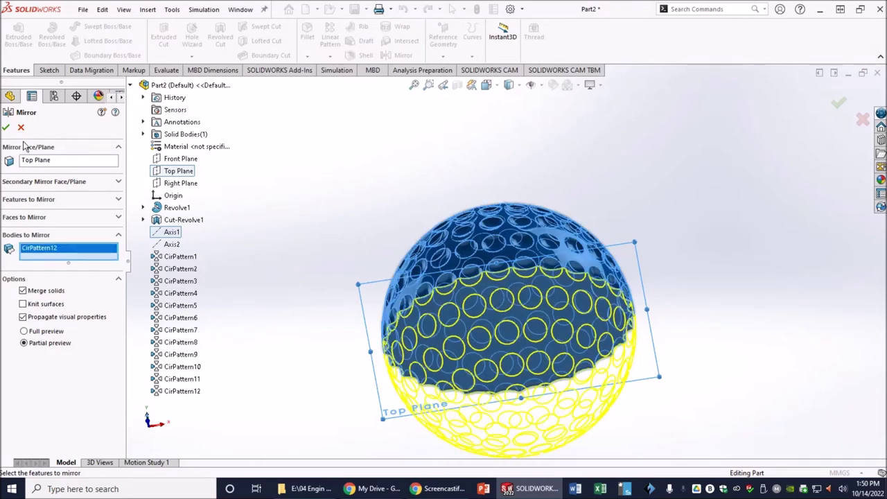
click(7, 129)
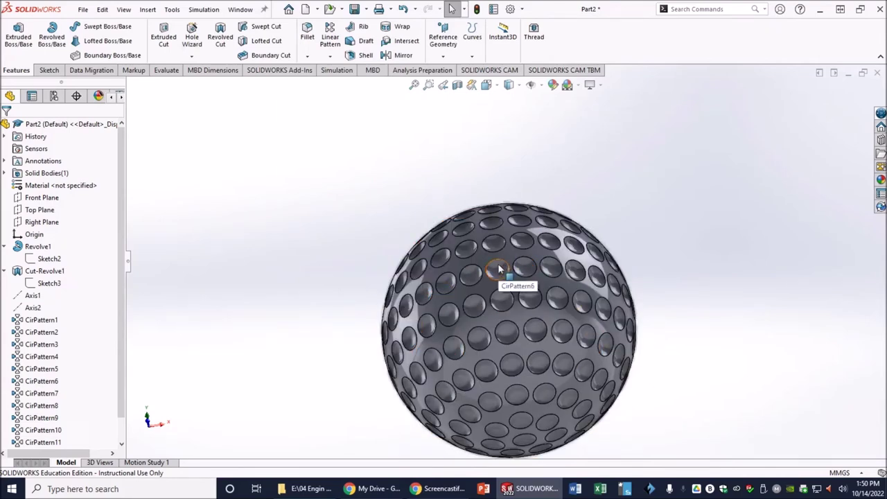
- Fillet all dimple edges with a 1 mm symmetric radius by selecting the ball's outer spherical face
middle_drag(309, 196, 312, 241)
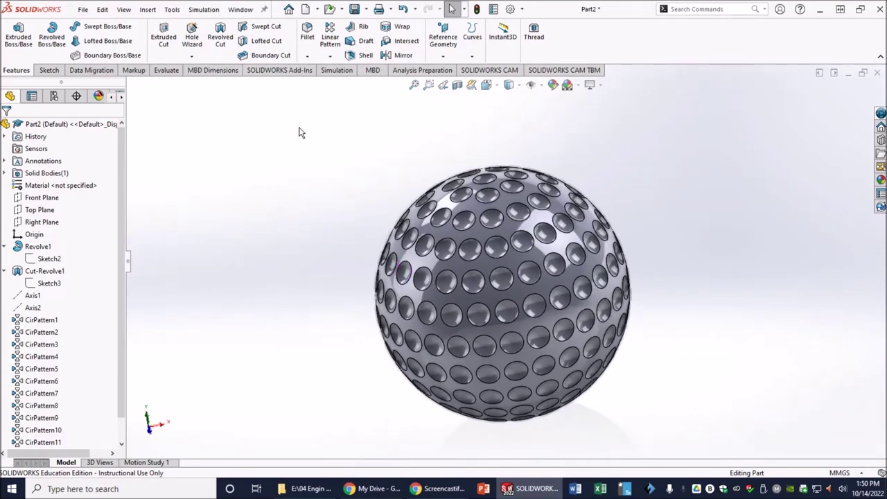
click(307, 36)
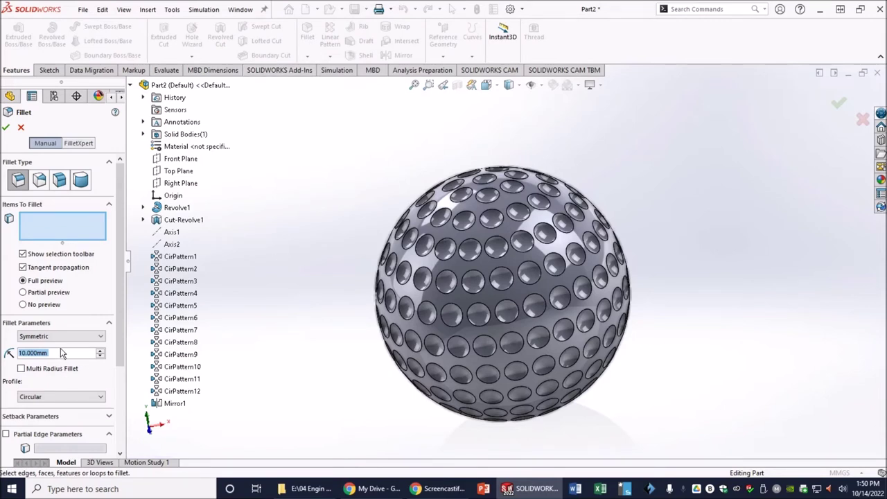
text(1)
key(Return)
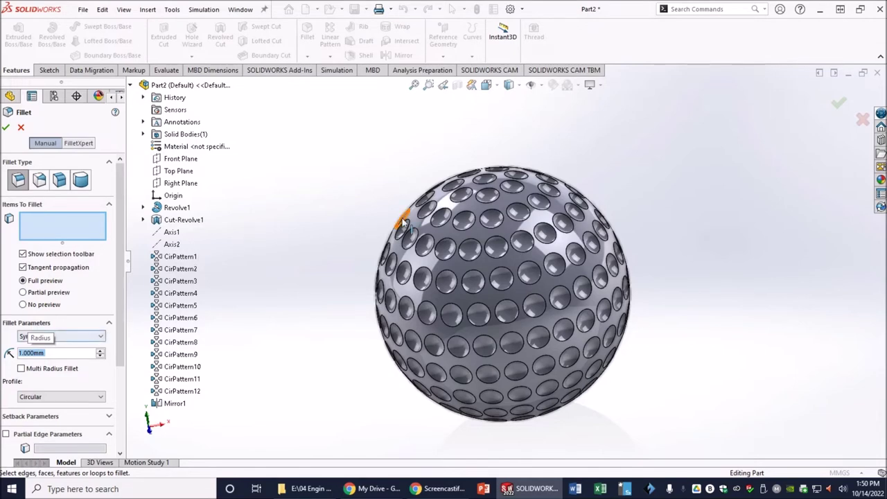
click(447, 227)
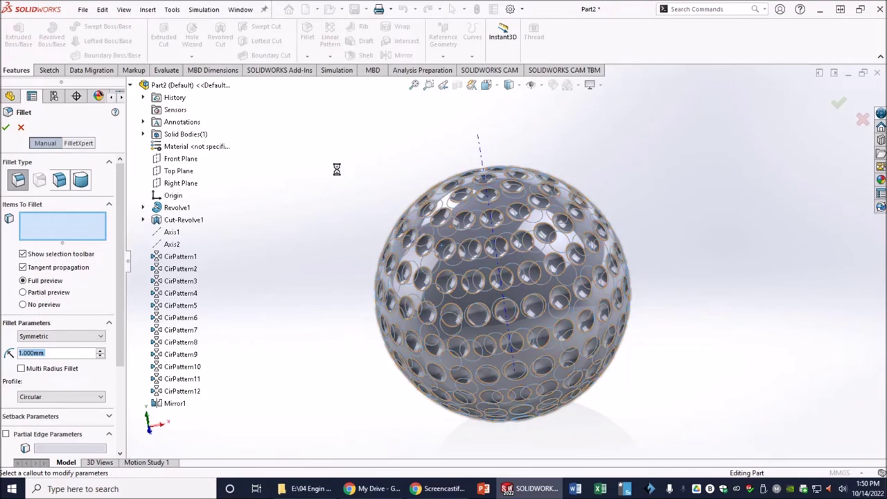
click(5, 129)
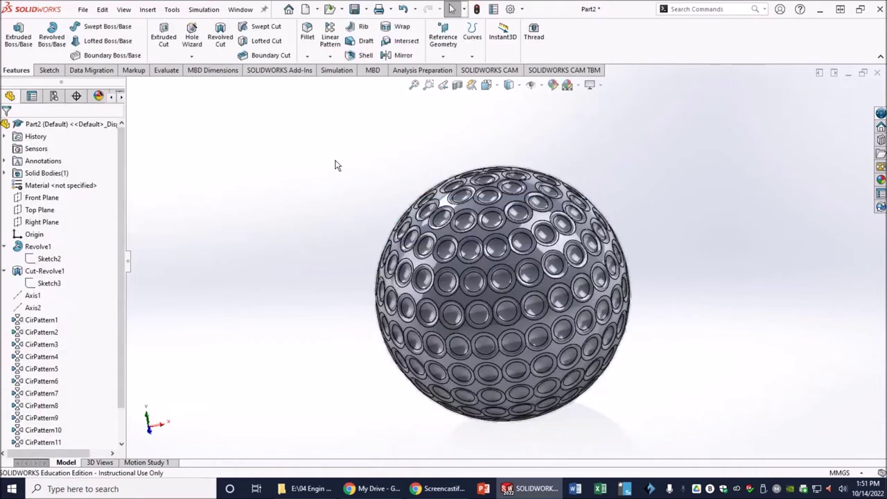
- Set the display to Tangent Edges Removed and apply the Plain White scene to the ball's view
middle_drag(335, 165, 366, 205)
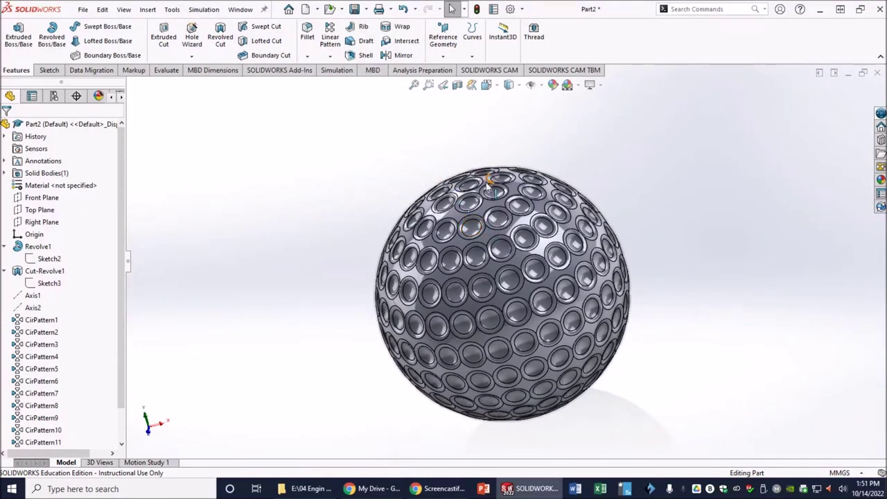
click(122, 12)
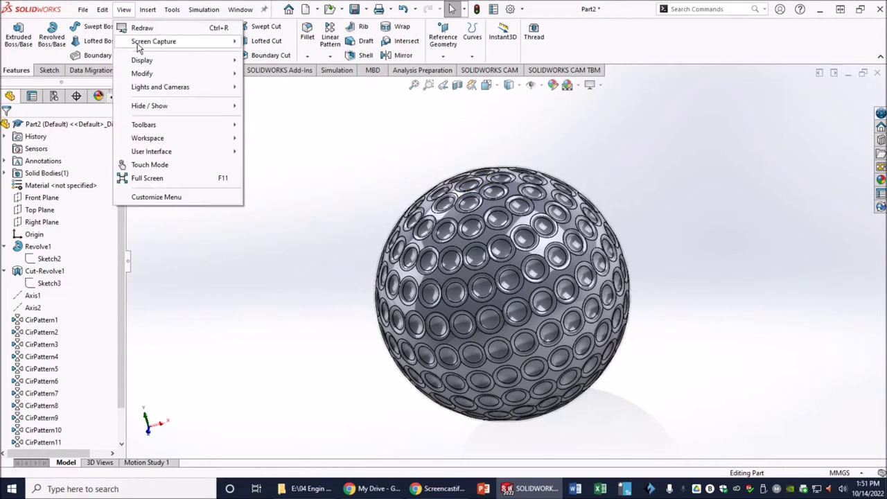
mouse_move(140, 64)
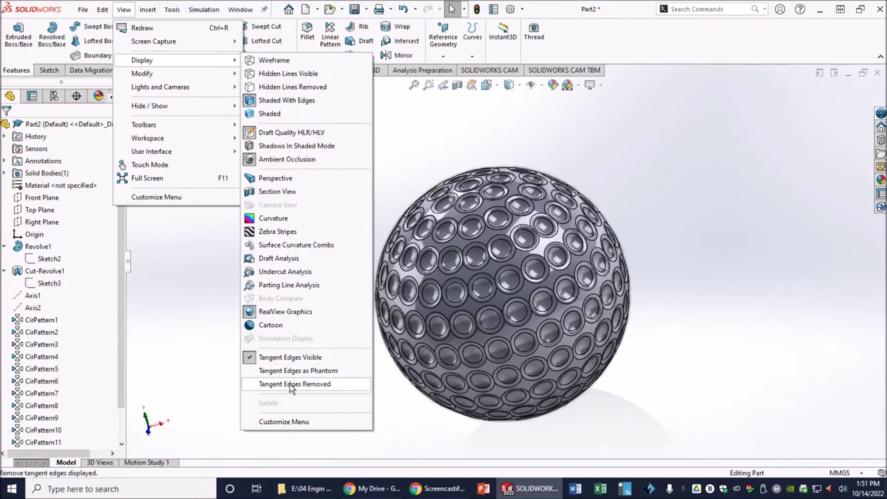
click(333, 386)
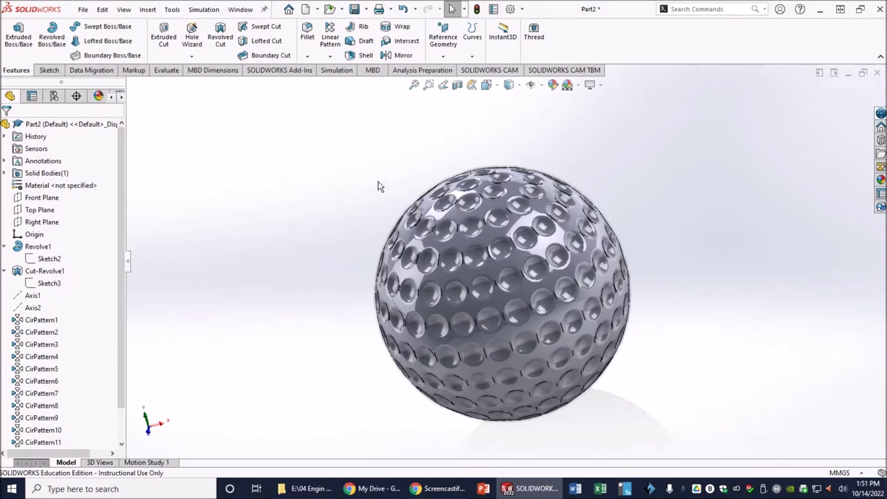
click(567, 86)
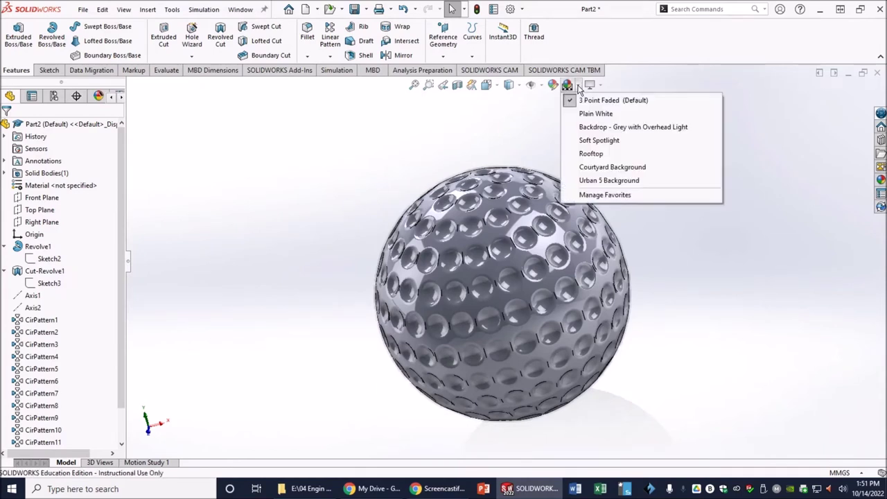
click(590, 115)
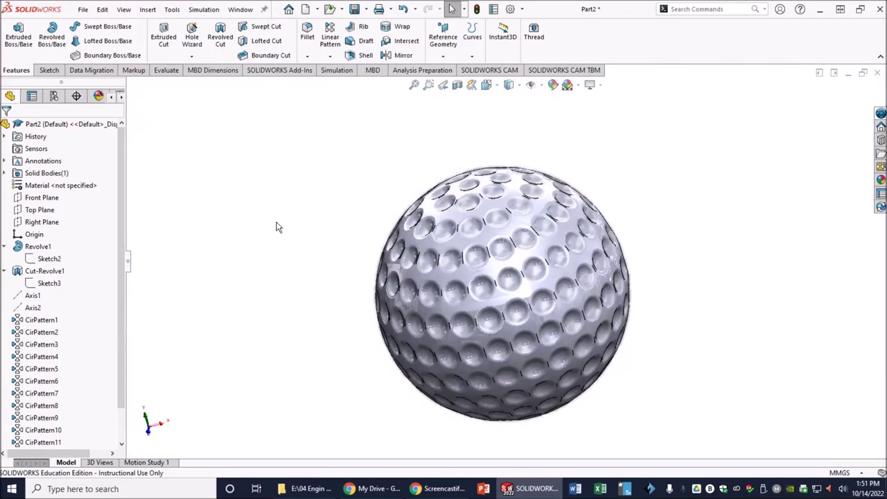
middle_drag(274, 227, 295, 222)
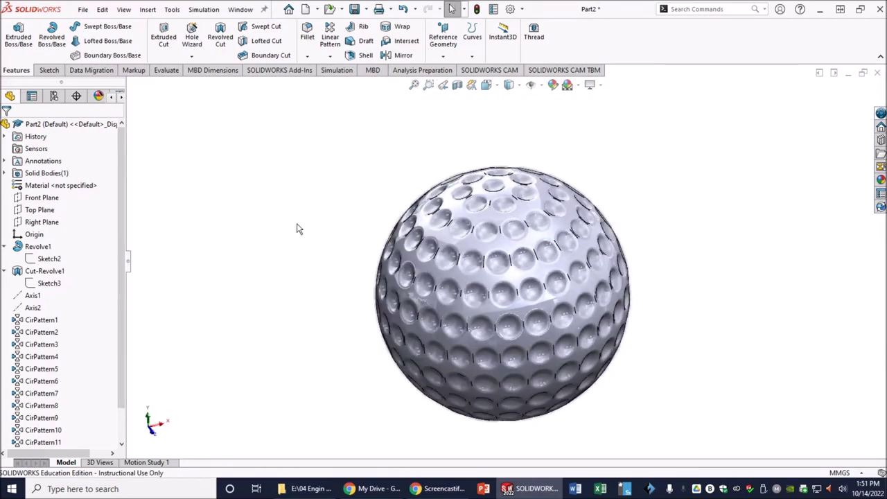
- Begin saving the part under the file name Golf Ball and choose the PERIOD1 (F:) drive as the location
click(82, 9)
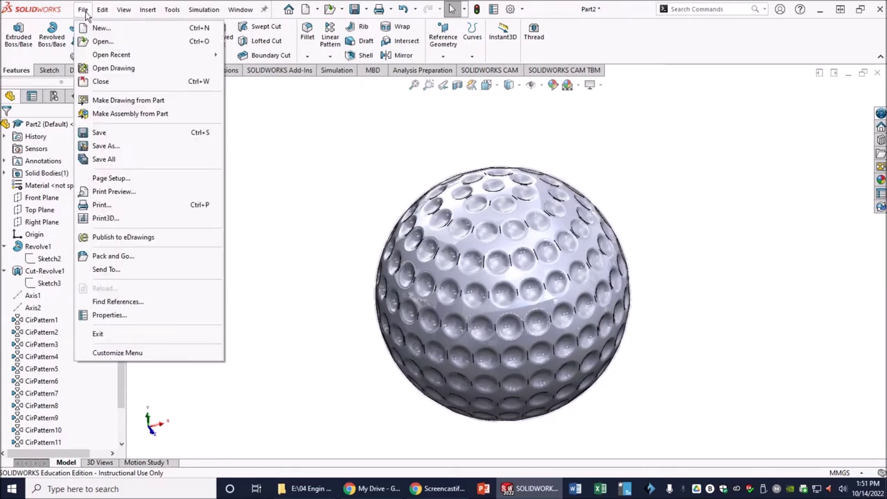
click(106, 146)
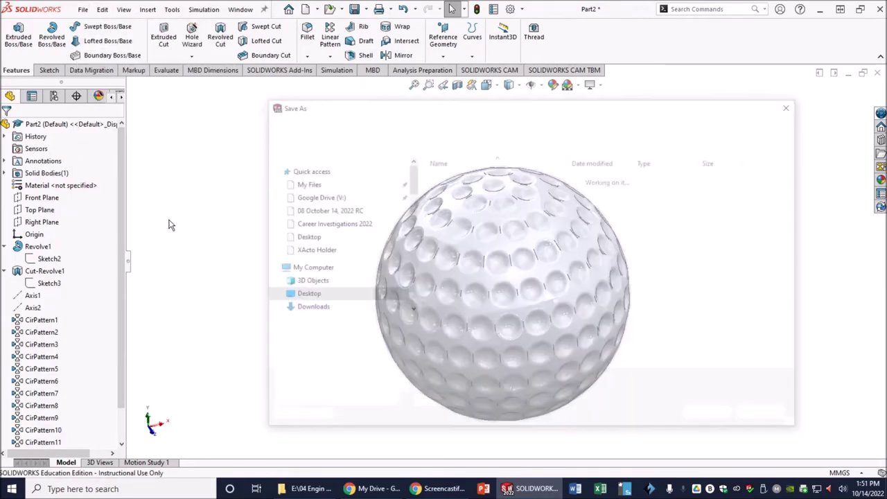
text(Golf Ball)
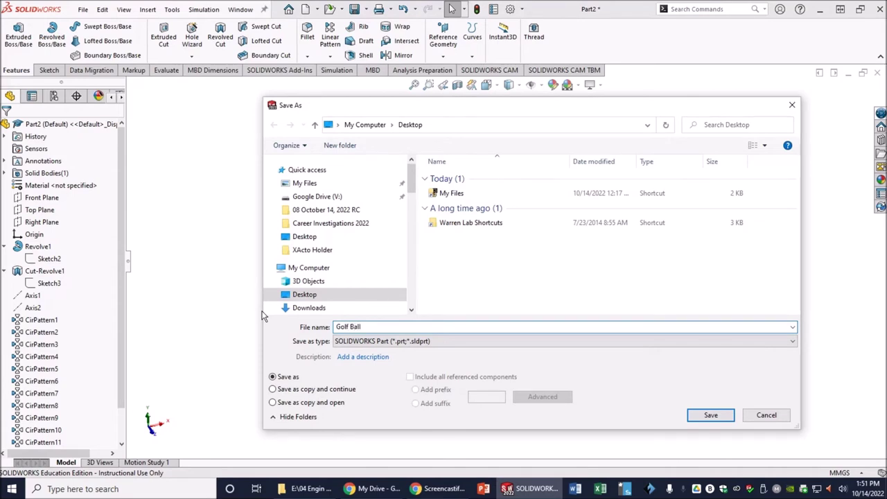
scroll(348, 260, down, 3)
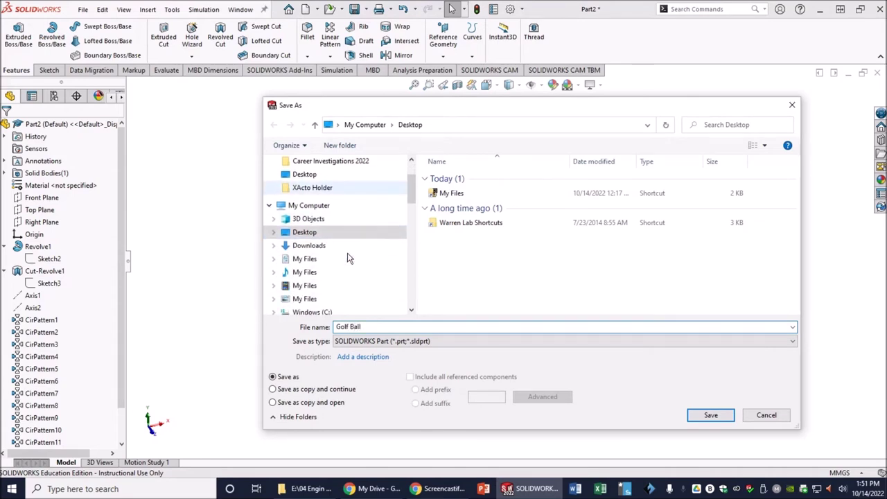
scroll(349, 258, down, 6)
scroll(349, 258, down, 8)
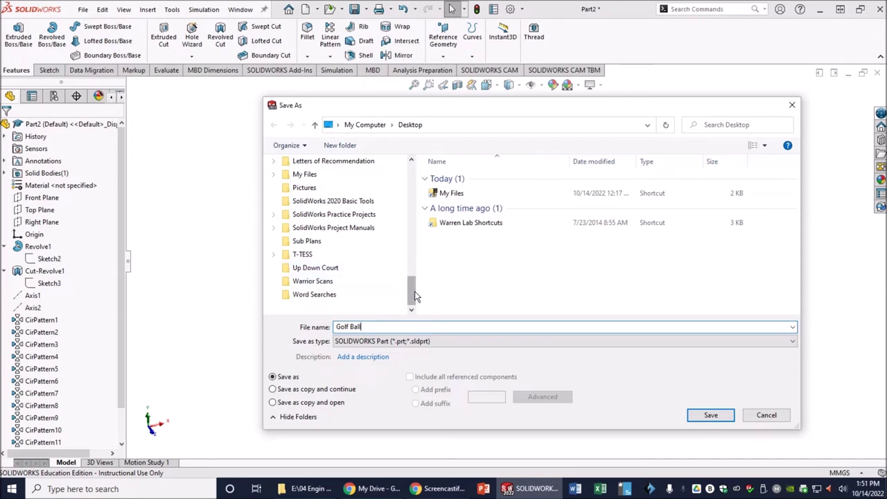
mouse_move(412, 294)
mouse_down()
mouse_move(414, 278)
mouse_move(413, 299)
mouse_up()
scroll(348, 280, down, 2)
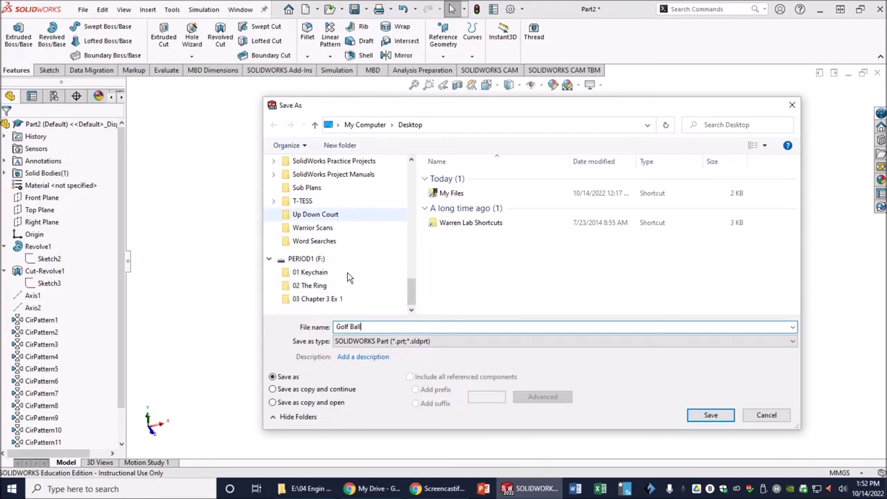
click(311, 260)
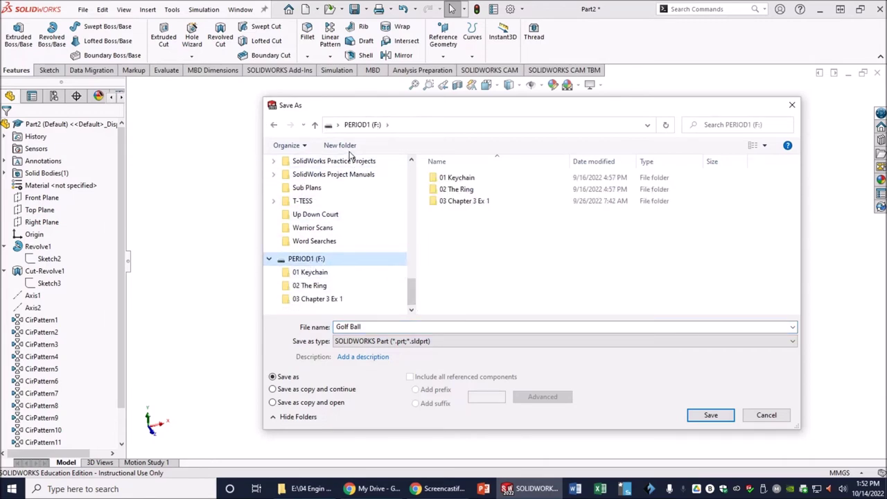
- Create a folder named 04 Golf Ball on the PERIOD1 (F:) drive and save the part in it
click(341, 145)
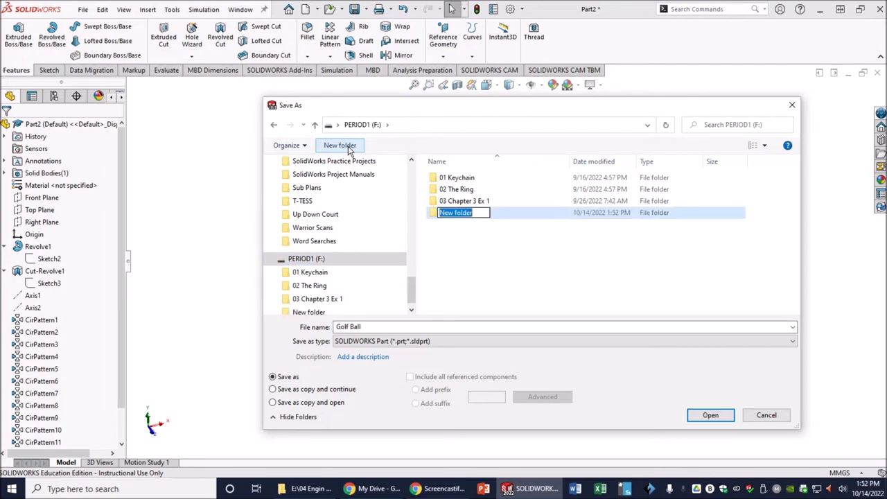
text(04 Golf)
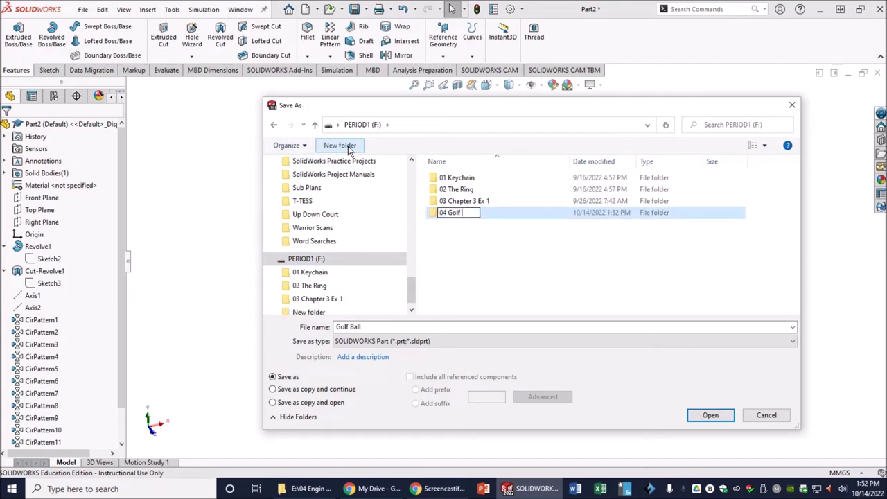
text( Ball)
click(521, 283)
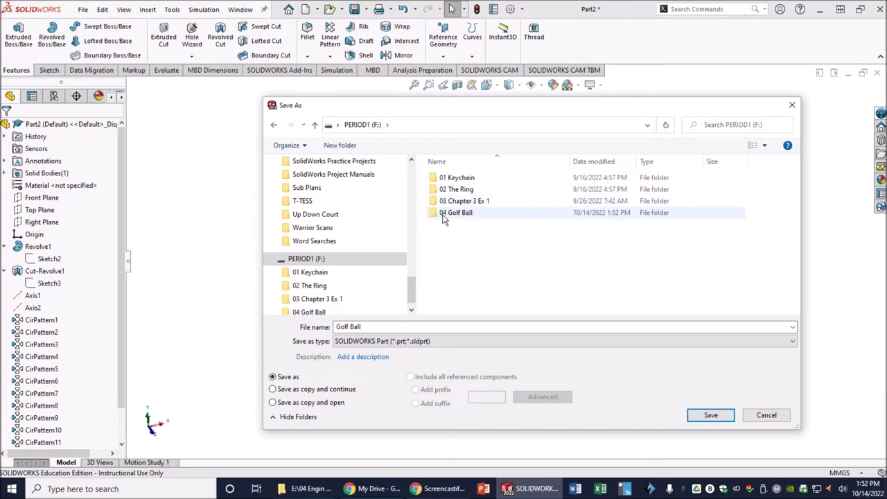
double_click(468, 215)
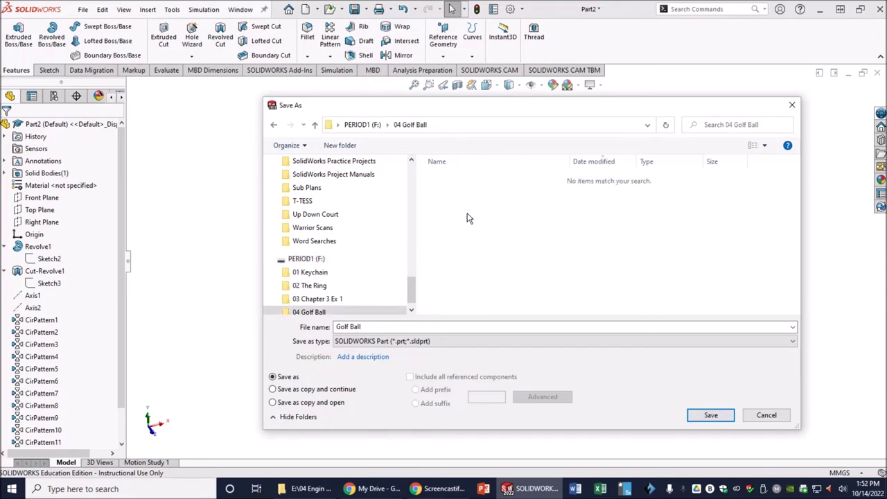
click(711, 415)
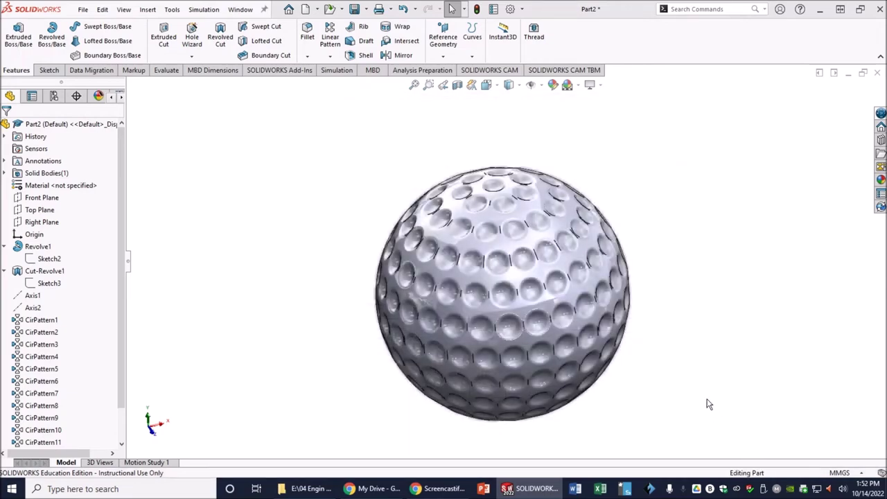
- Export the ball as Golf Ball.STL in STL format to the 04 Golf Ball folder, accepting the mesh
click(84, 9)
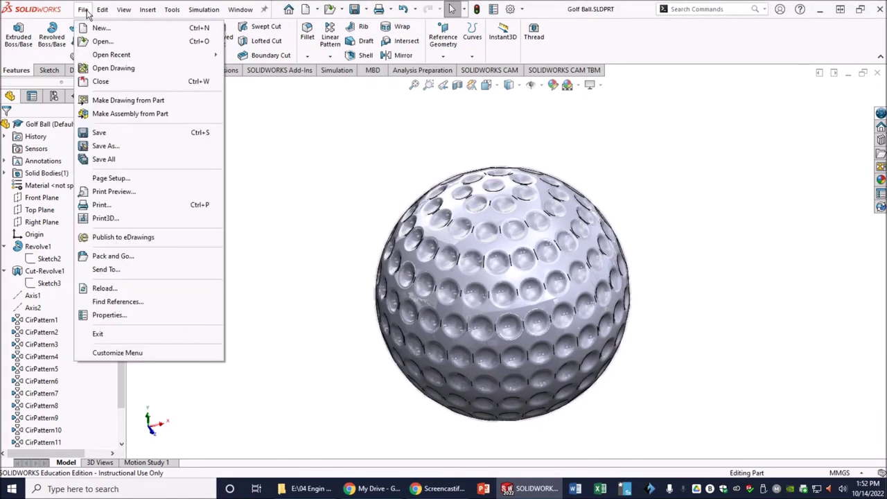
click(106, 146)
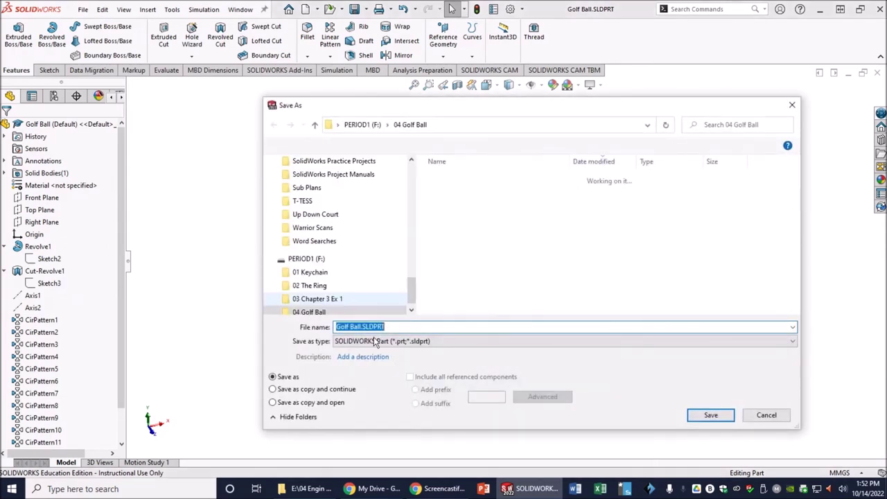
click(370, 340)
scroll(375, 326, down, 1)
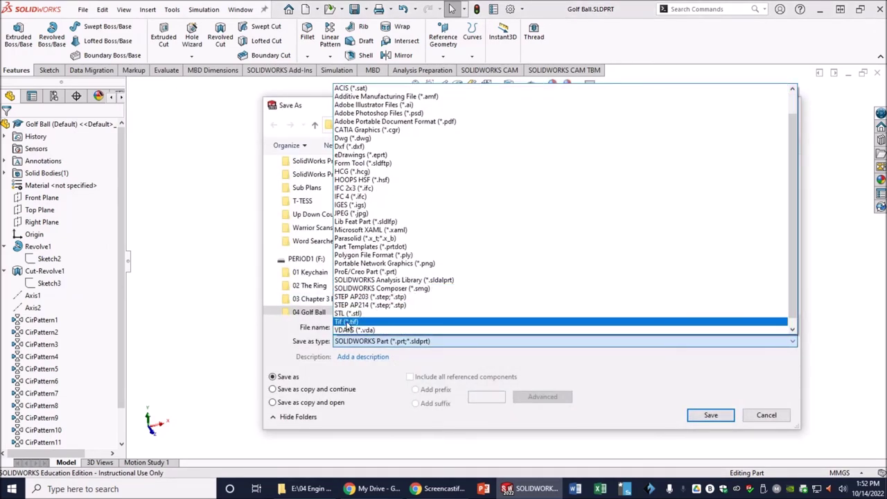
click(344, 316)
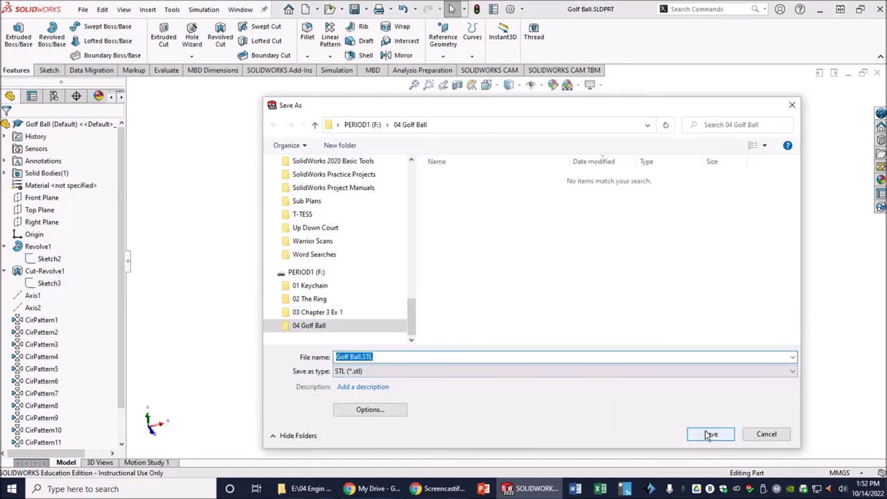
click(711, 433)
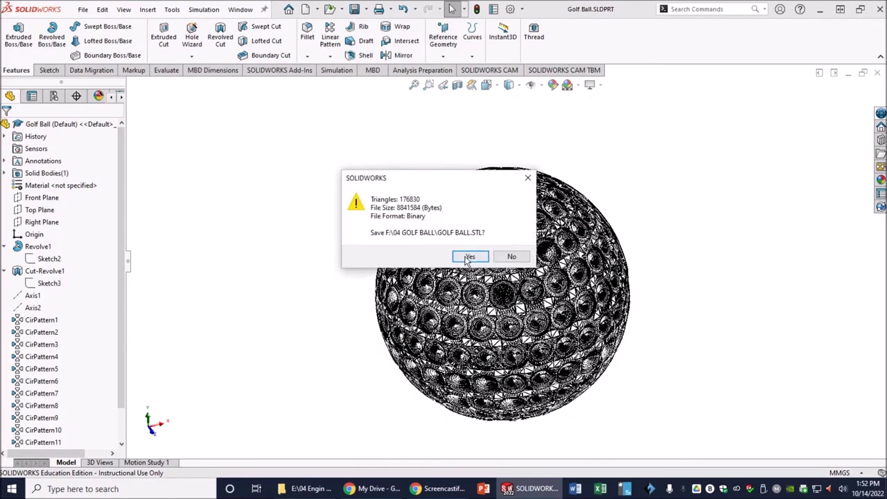
click(469, 257)
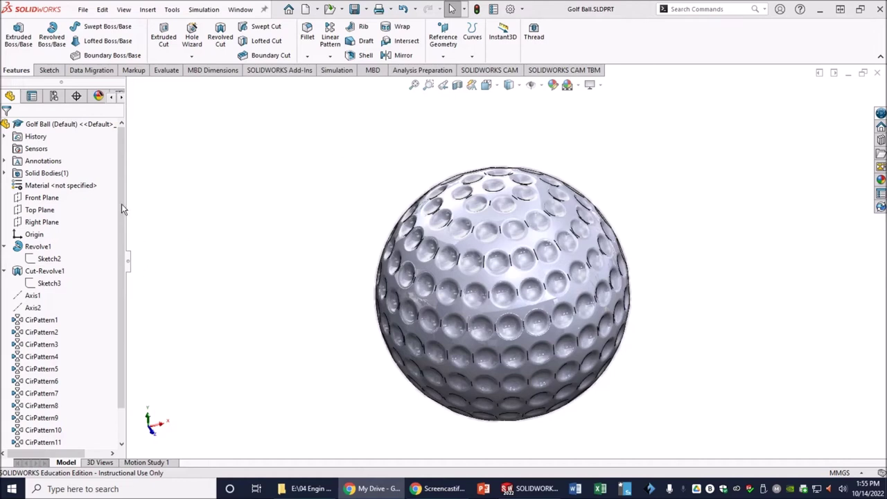
- Save the part and set the ball's display to Tangent Edges Visible
click(355, 10)
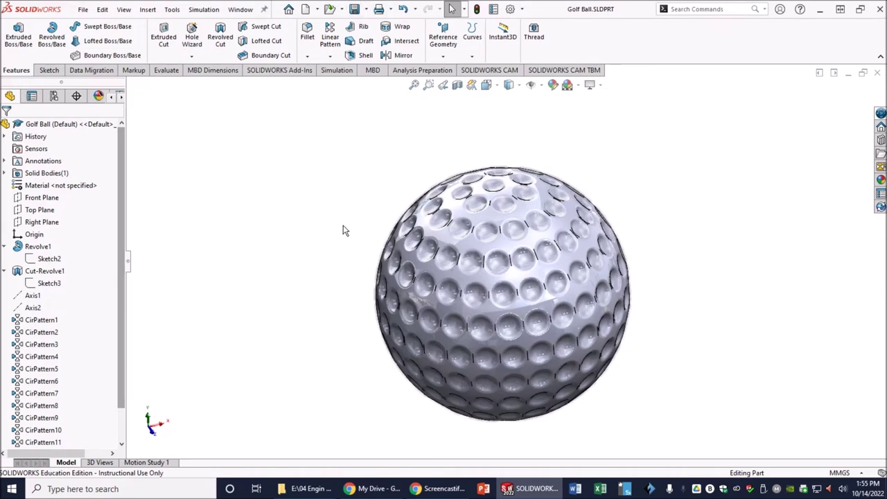
click(579, 86)
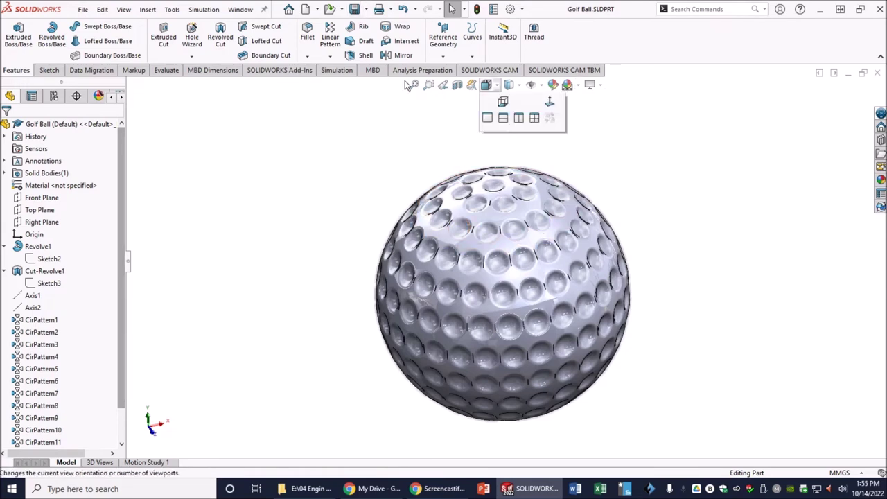
click(123, 11)
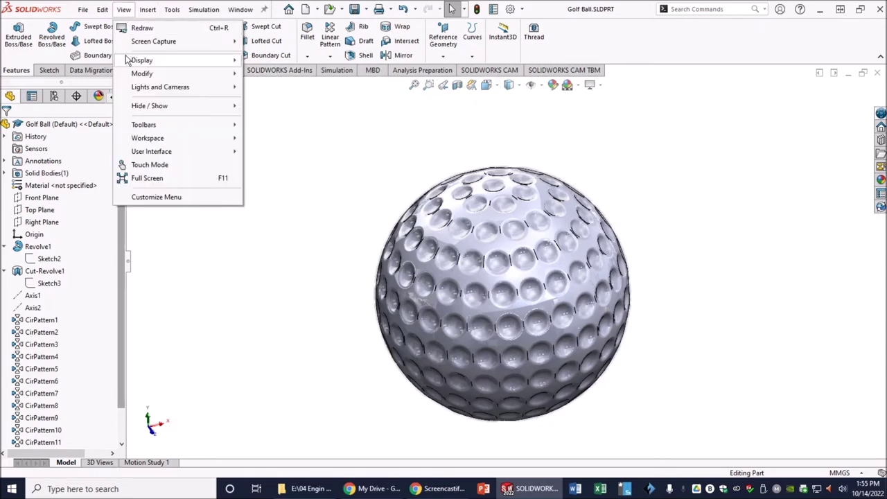
mouse_move(141, 60)
click(272, 362)
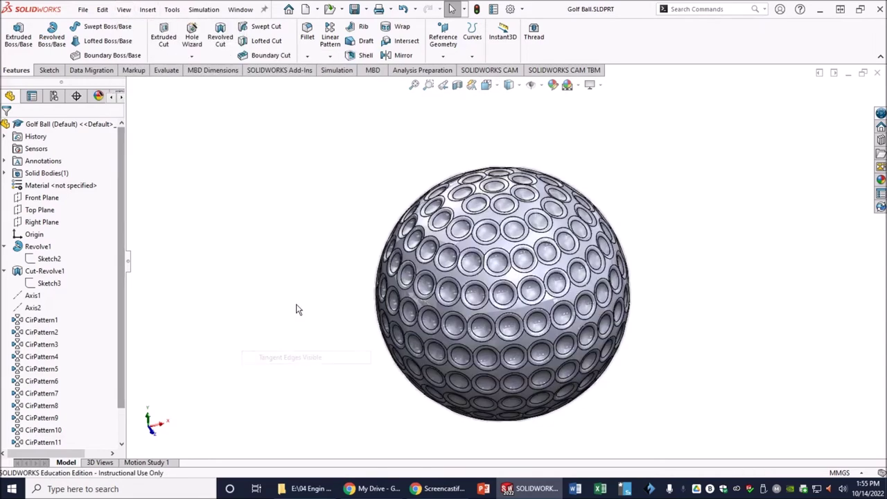
- Delete the Fillet1 feature that rounds the dimple edges
scroll(125, 196, down, 1)
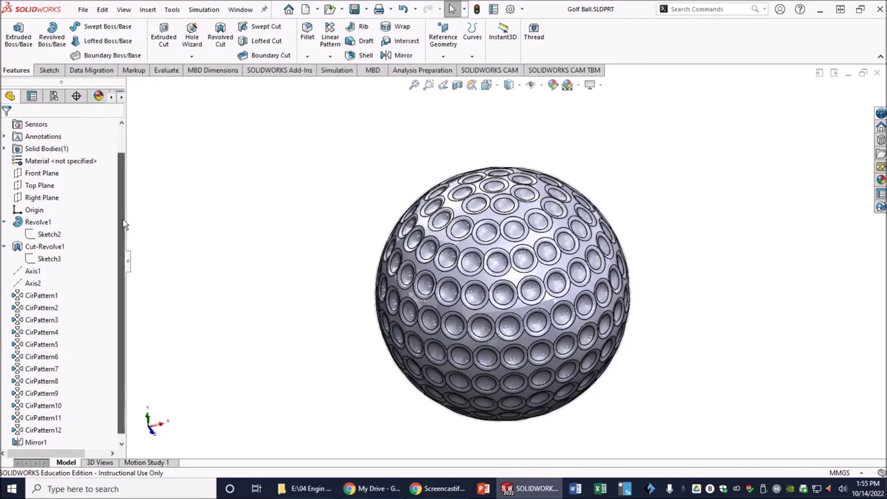
click(30, 444)
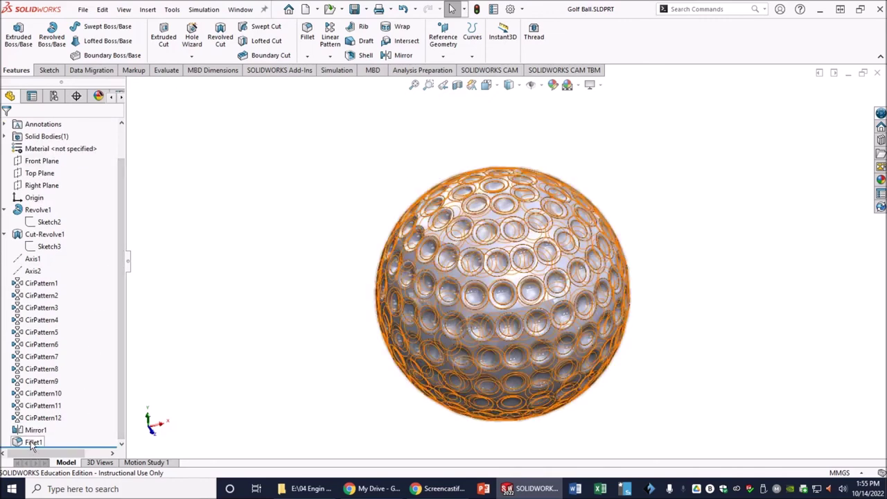
right_click(31, 446)
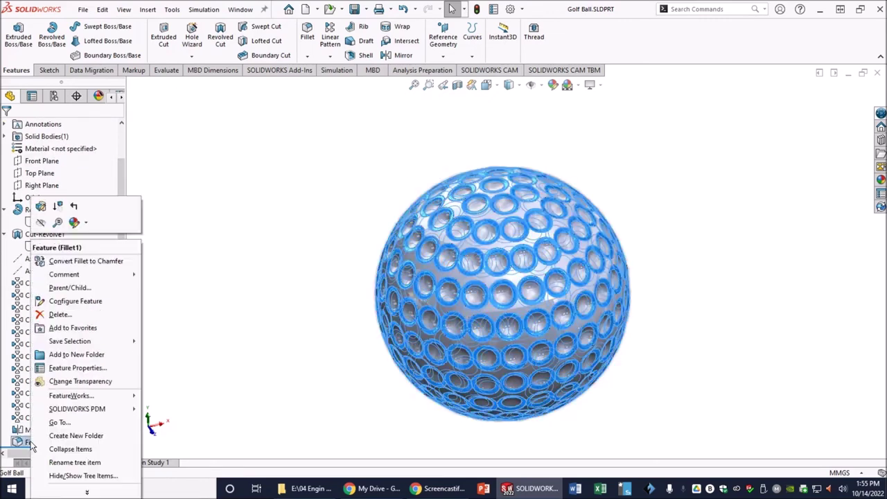
click(59, 314)
click(670, 147)
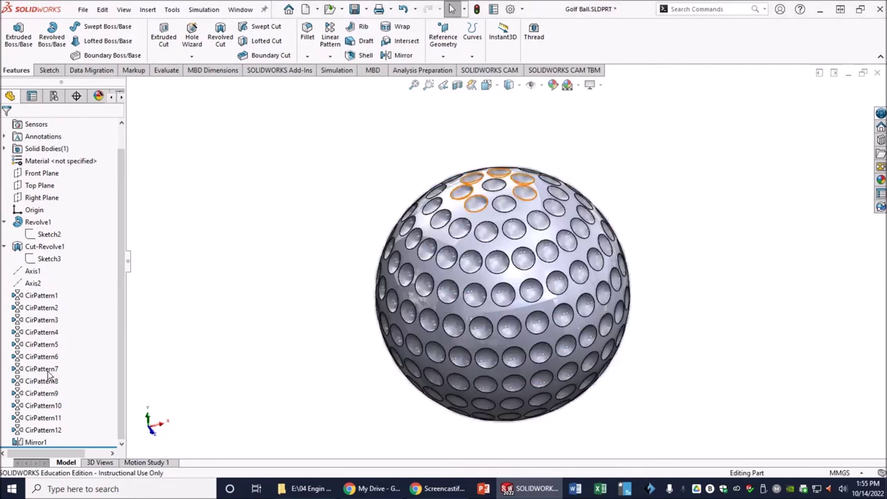
- Delete the Mirror1 feature to reduce the ball to its dimpled upper half
right_click(31, 442)
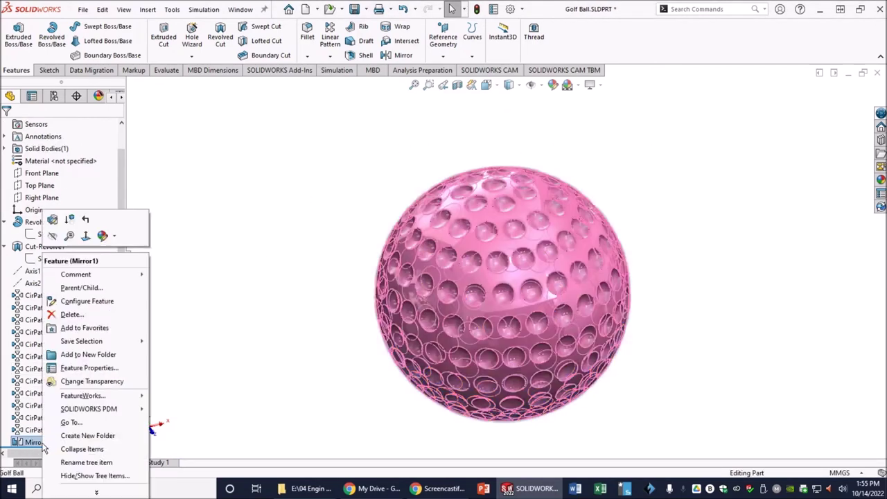
click(73, 315)
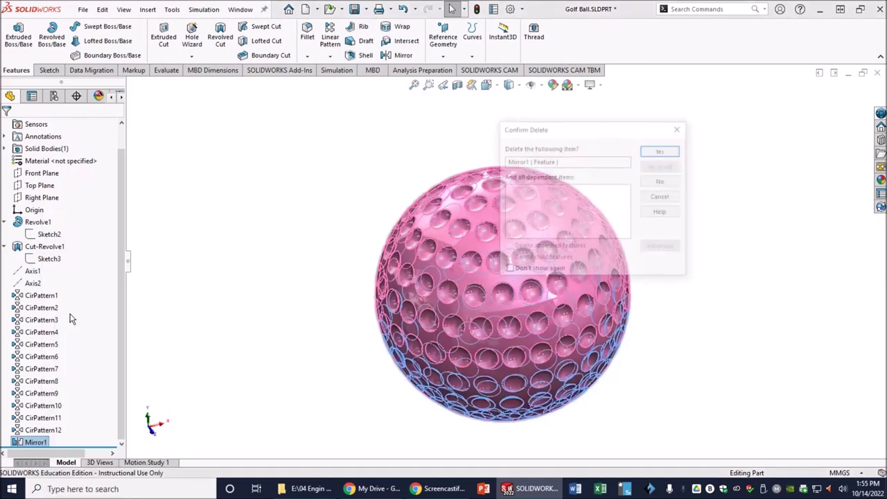
click(658, 150)
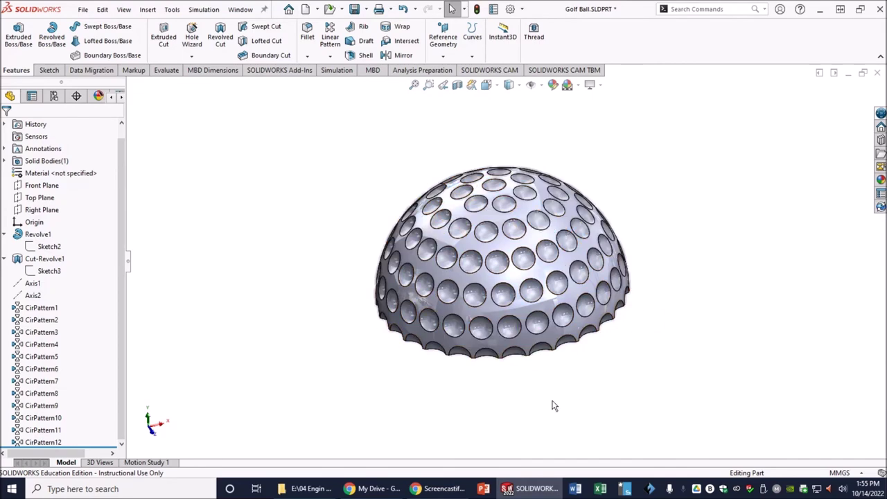
- Start a sketch on the hemisphere's flat bottom face and orient the view normal to it
middle_drag(553, 403, 542, 348)
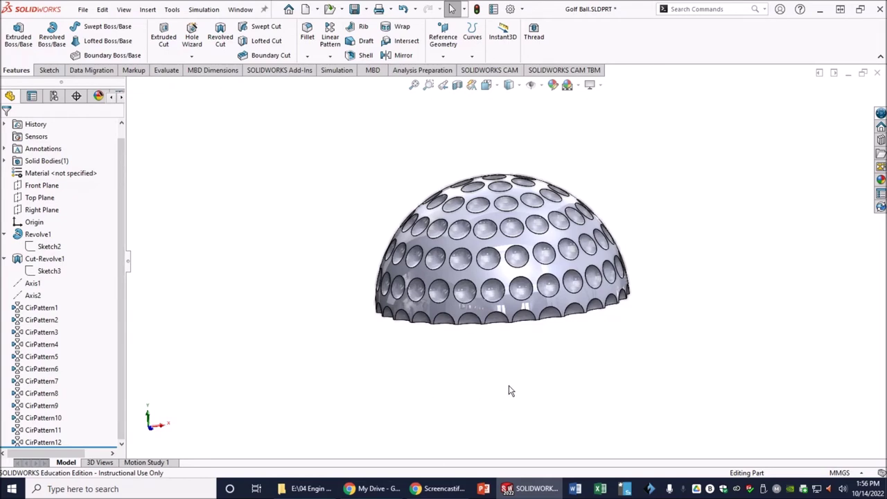
middle_drag(494, 386, 494, 247)
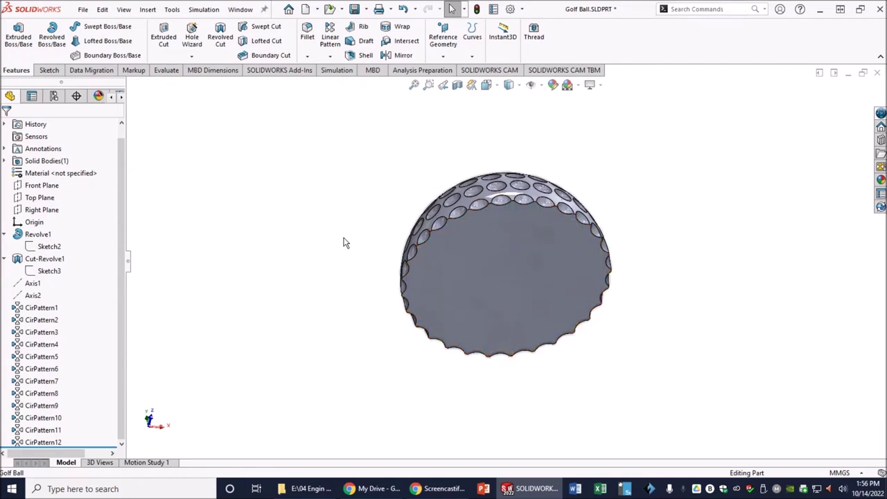
click(510, 276)
click(560, 246)
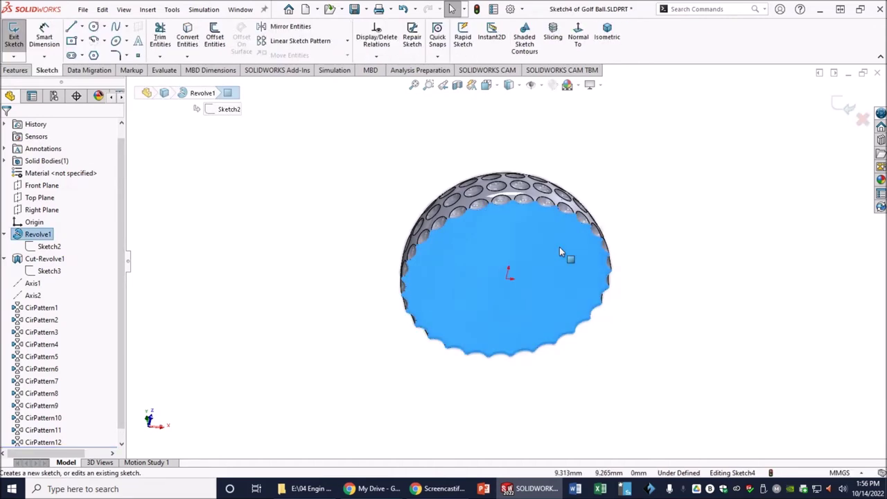
click(578, 35)
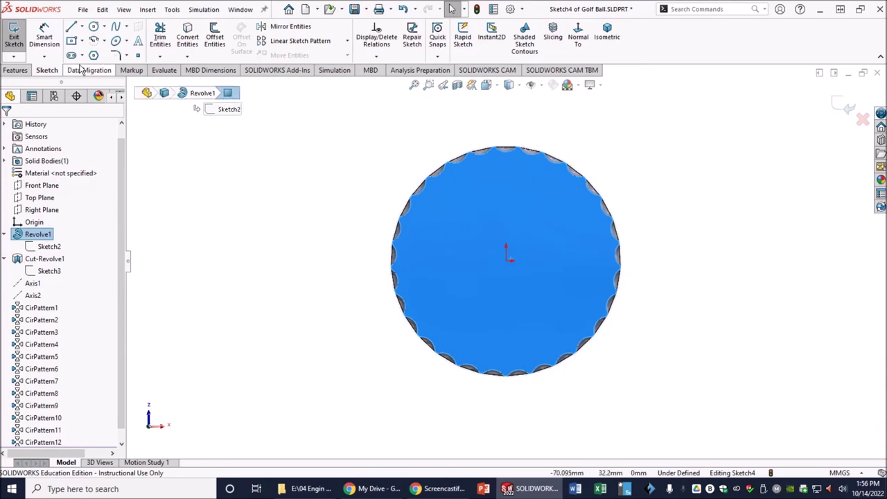
- Sketch a horizontal centerline through the origin, extending past both sides of the hemisphere's flat face
click(82, 27)
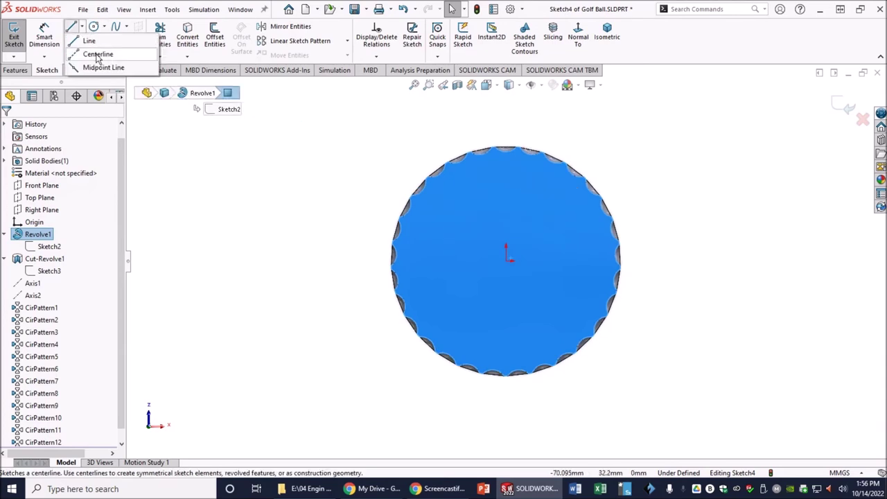
click(98, 54)
click(316, 261)
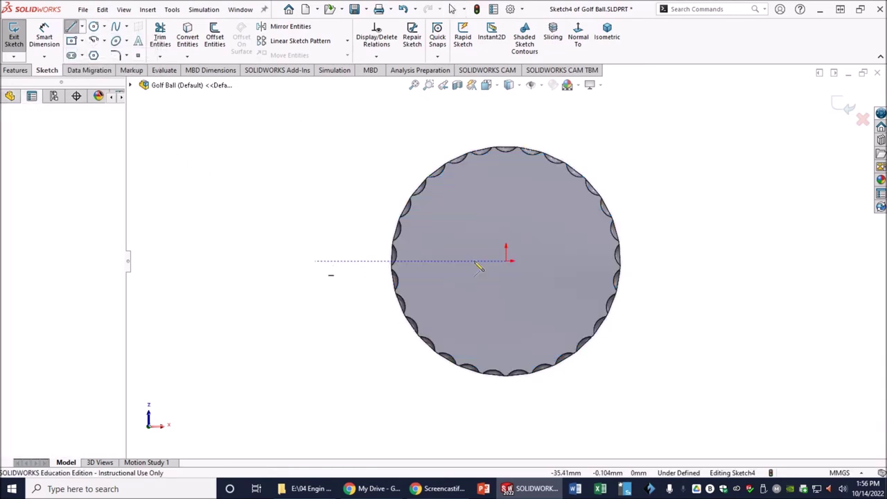
click(725, 262)
right_click(727, 263)
click(745, 266)
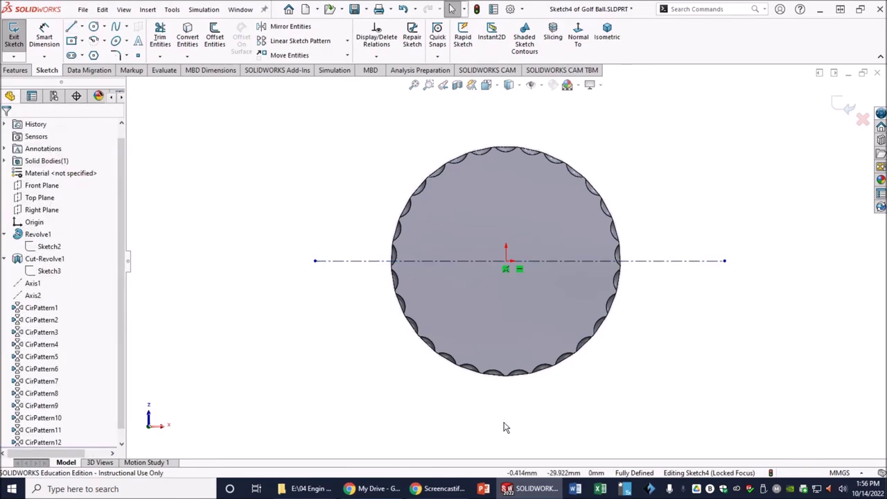
- Sketch a vertical centerline about 58 mm long through the origin, extending beyond the flat face at both ends
click(82, 28)
click(90, 55)
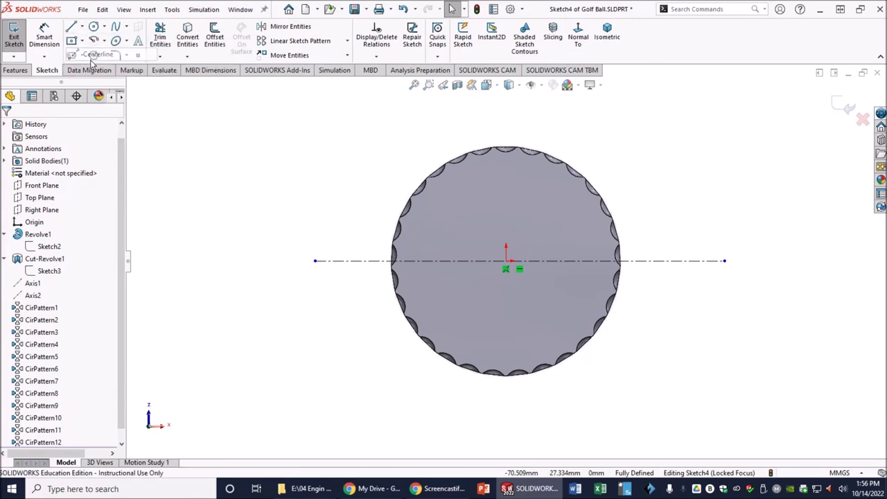
click(507, 419)
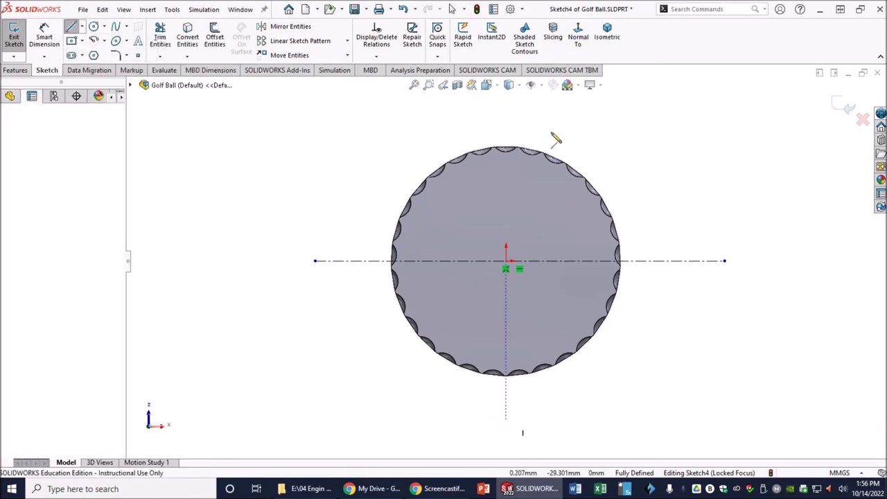
click(507, 109)
right_click(511, 110)
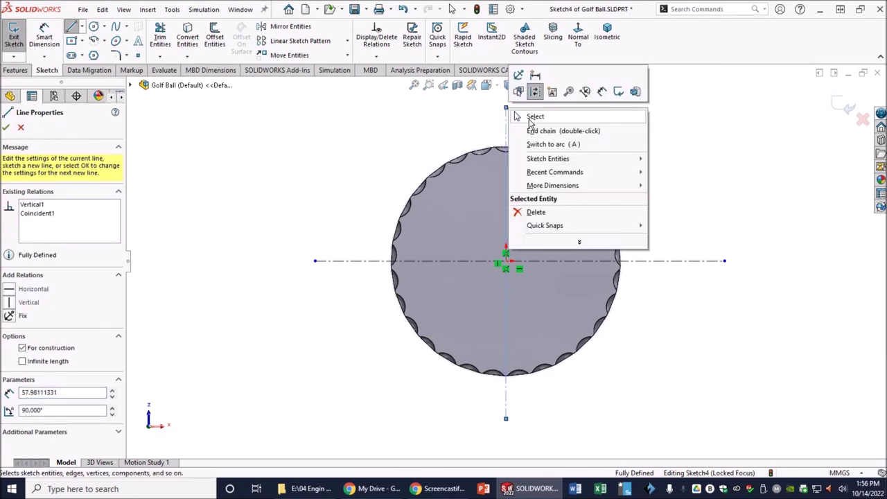
click(533, 117)
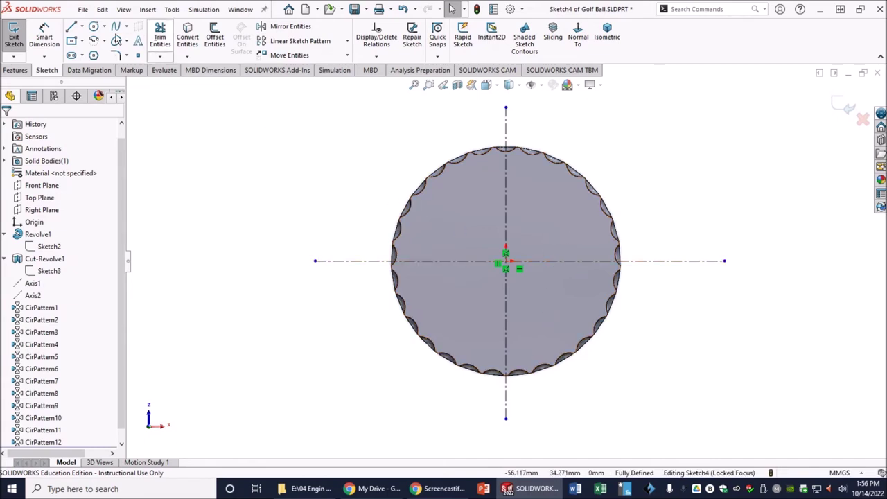
- Sketch a circle of about 4.3 mm radius on the horizontal centerline, centred about 11.2 mm left of the origin
click(94, 28)
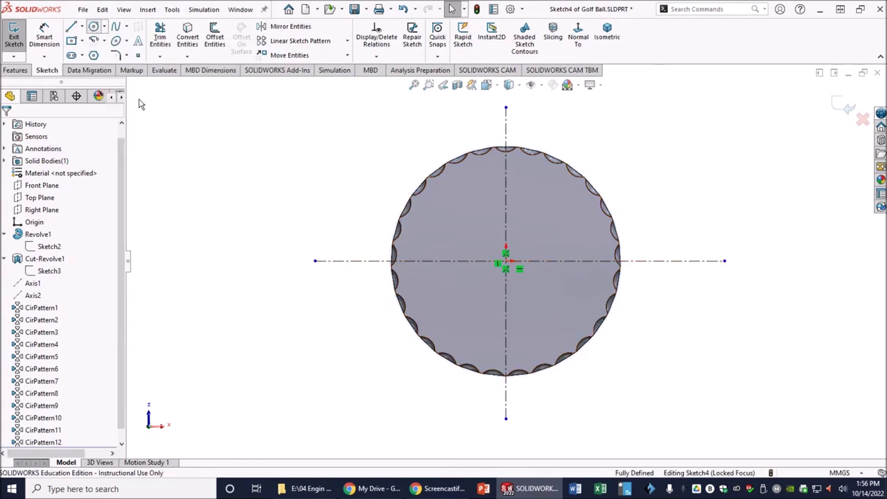
click(445, 261)
click(457, 246)
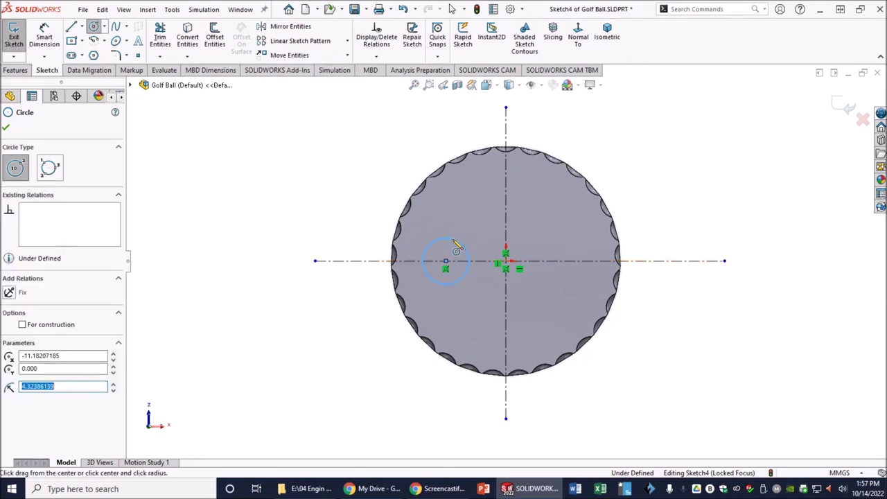
right_click(453, 240)
click(477, 248)
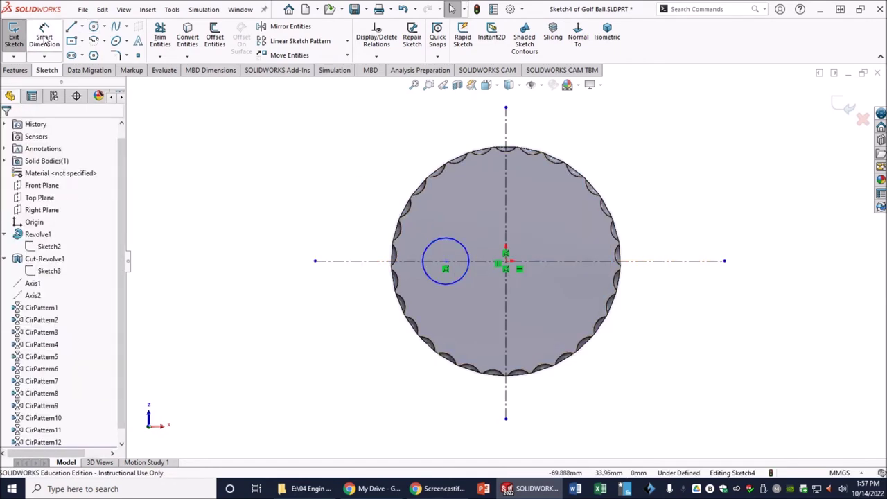
- Dimension the circle's diameter as 5 mm
click(430, 250)
right_drag(406, 231, 374, 208)
click(366, 212)
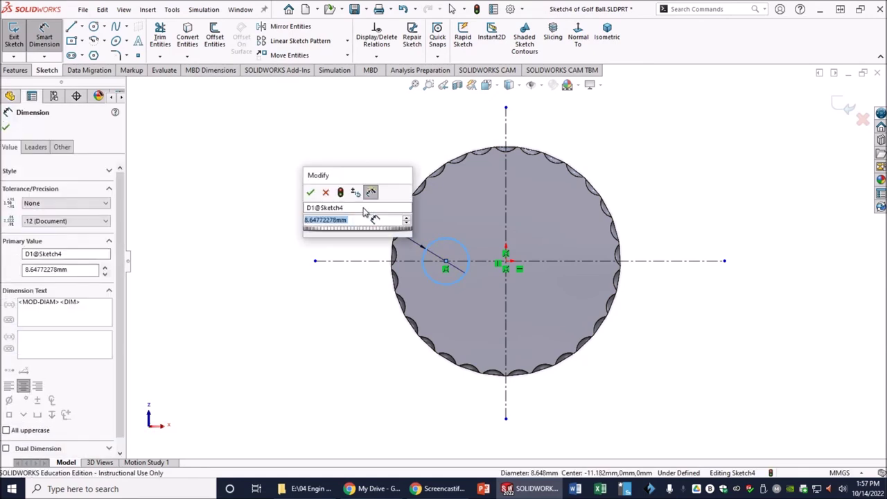
text(5)
key(Return)
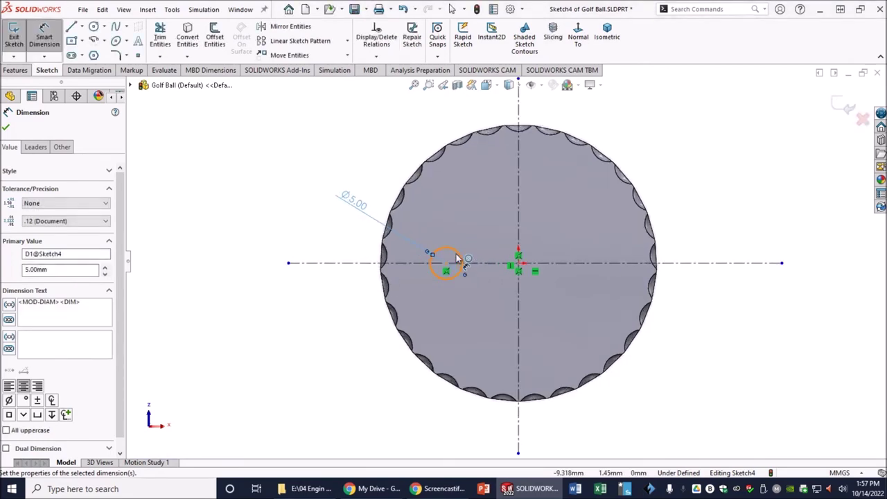
- Dimension the distance from the circle's centre to the vertical centerline as 10 mm
scroll(463, 260, down, 3)
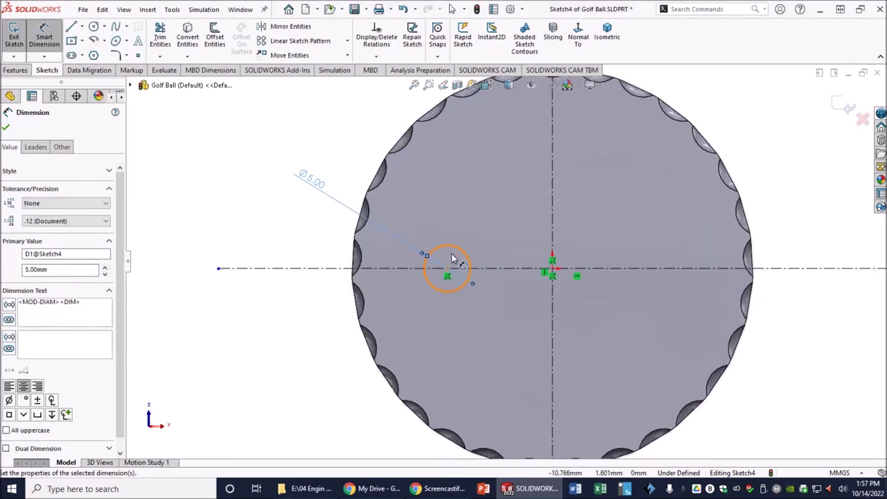
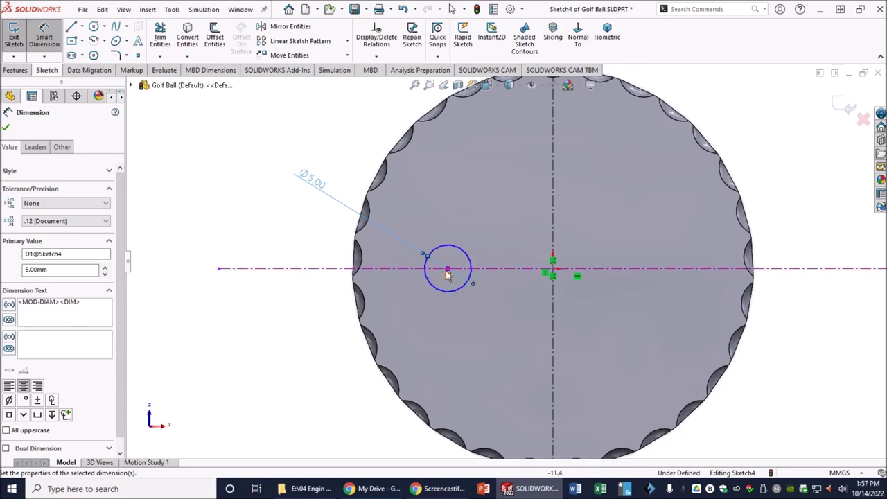
click(448, 273)
click(554, 305)
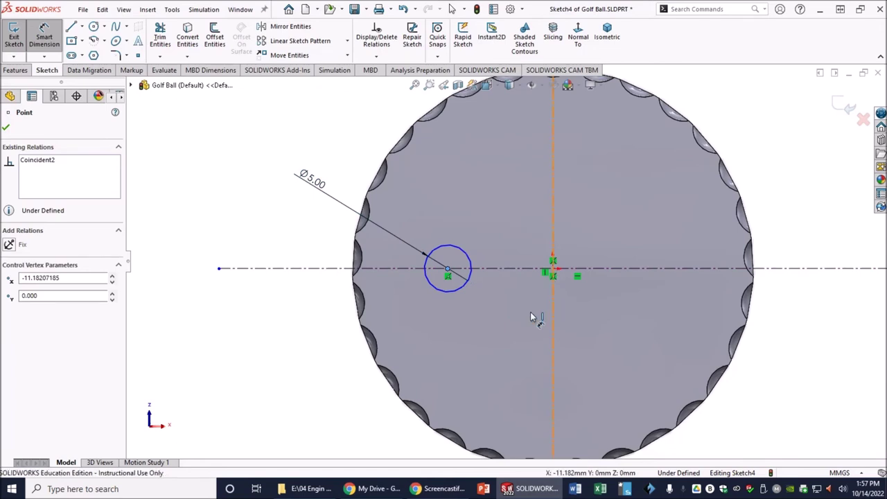
click(509, 349)
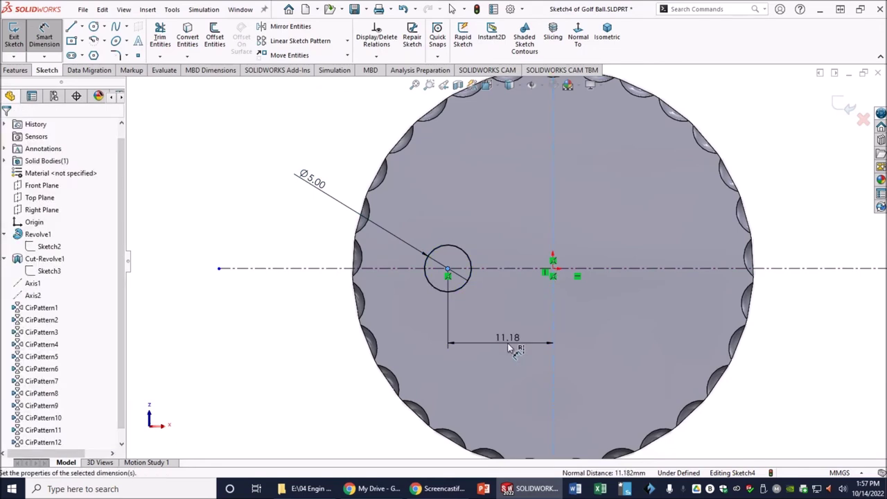
text(11)
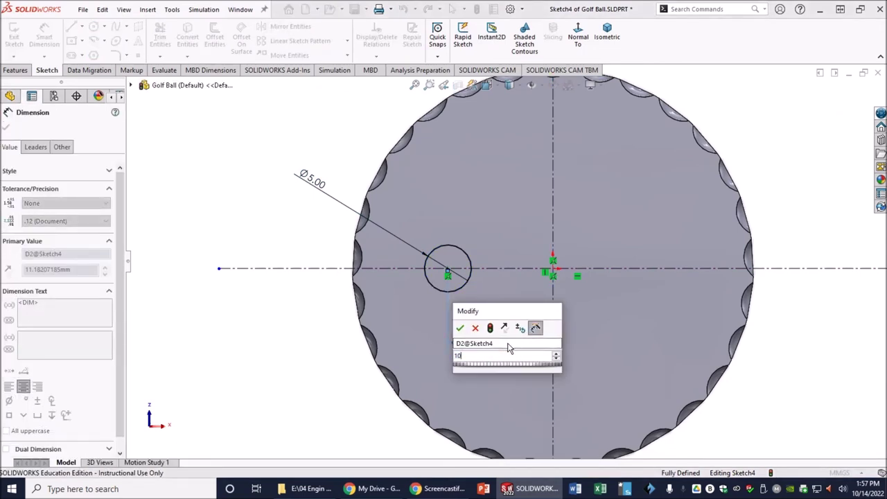
key(Return)
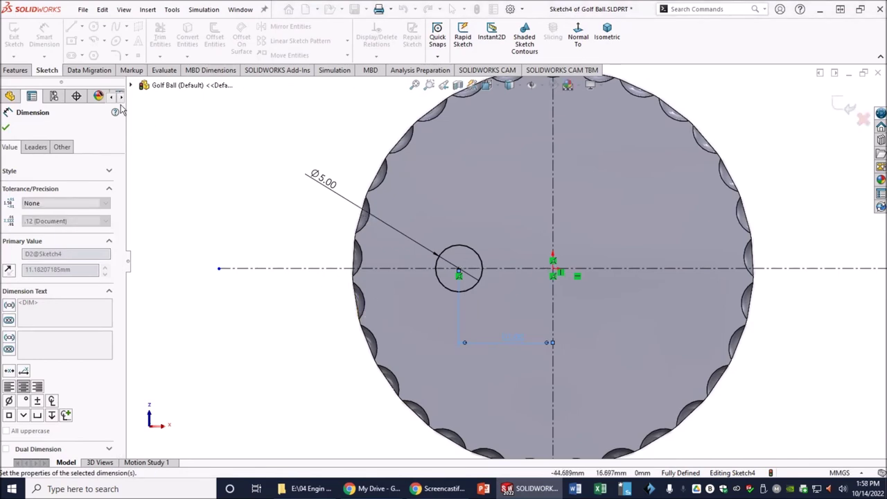
click(6, 127)
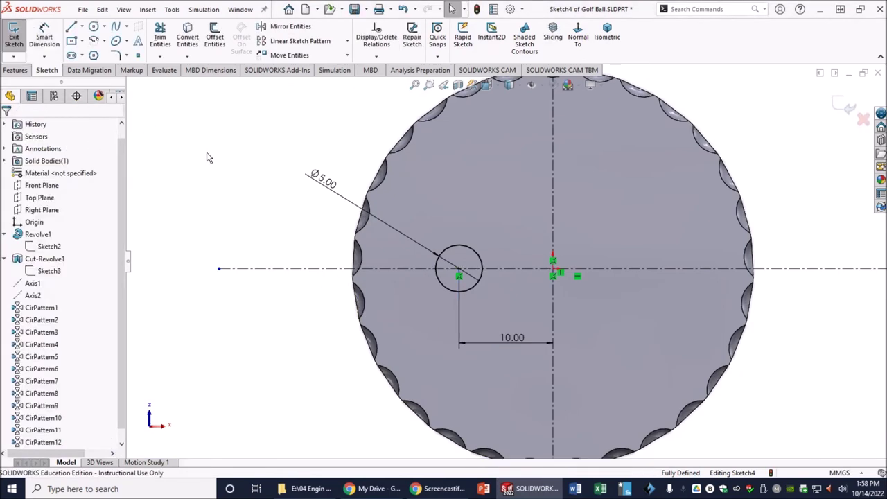
- Mirror the 5 mm circle about the vertical centerline, keeping the original
click(290, 28)
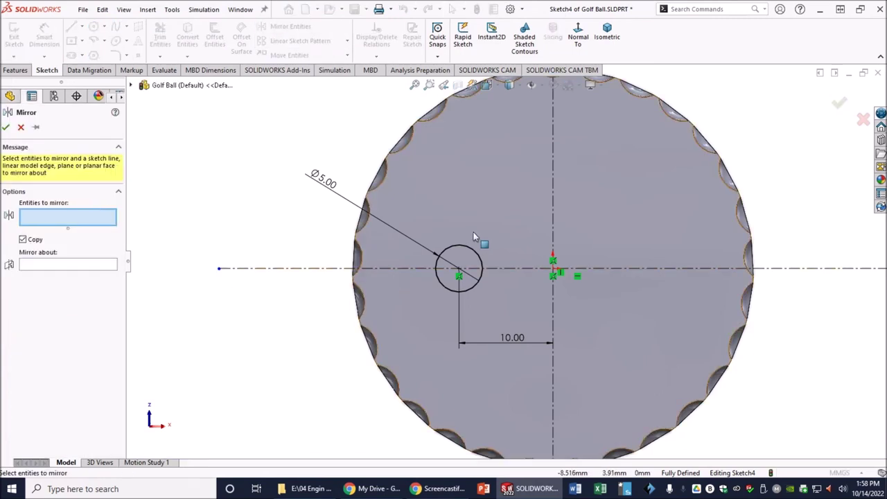
click(469, 253)
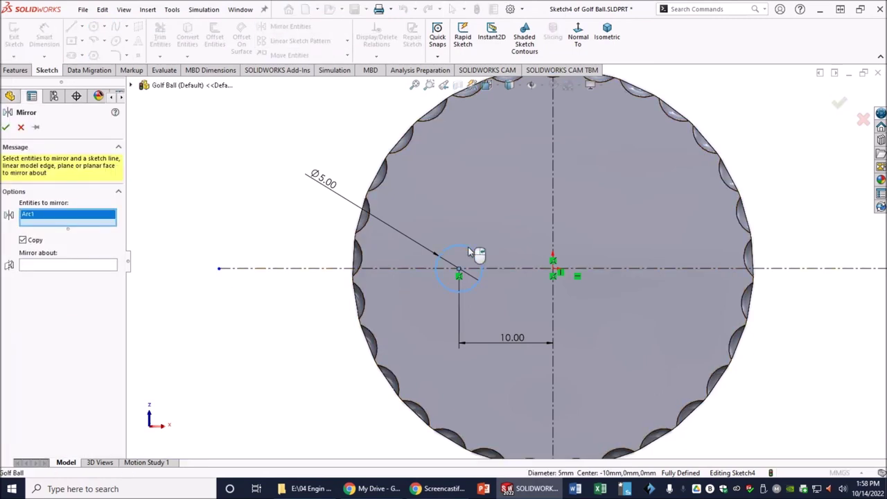
click(30, 268)
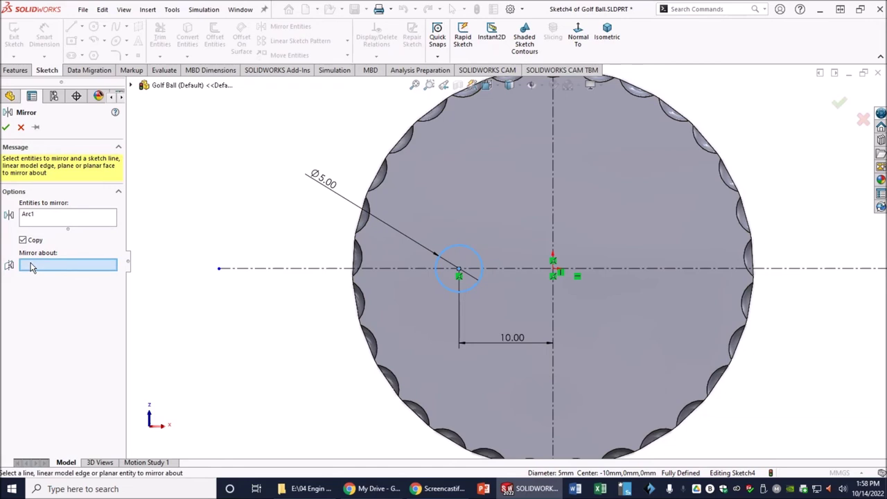
click(553, 157)
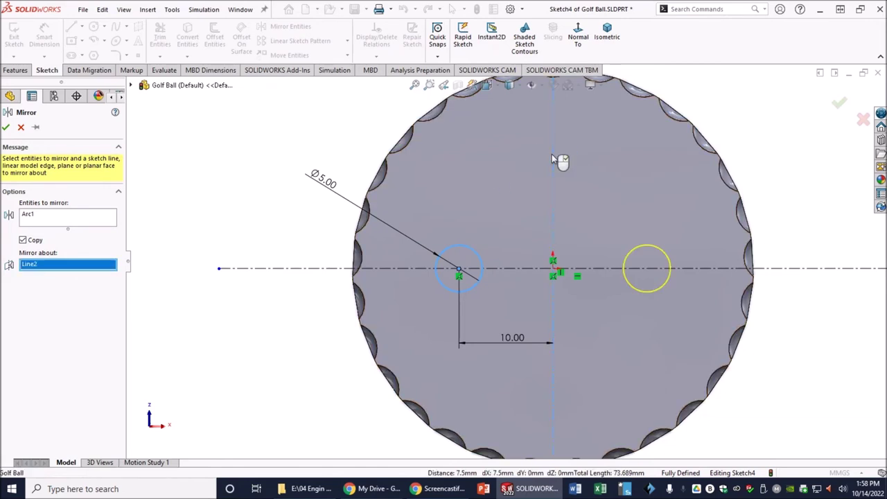
click(6, 128)
- Cut-extrude the two circles into the hemisphere as blind holes 12 mm deep
mouse_move(252, 194)
middle_down()
mouse_move(262, 220)
mouse_move(287, 238)
mouse_move(570, 355)
middle_up()
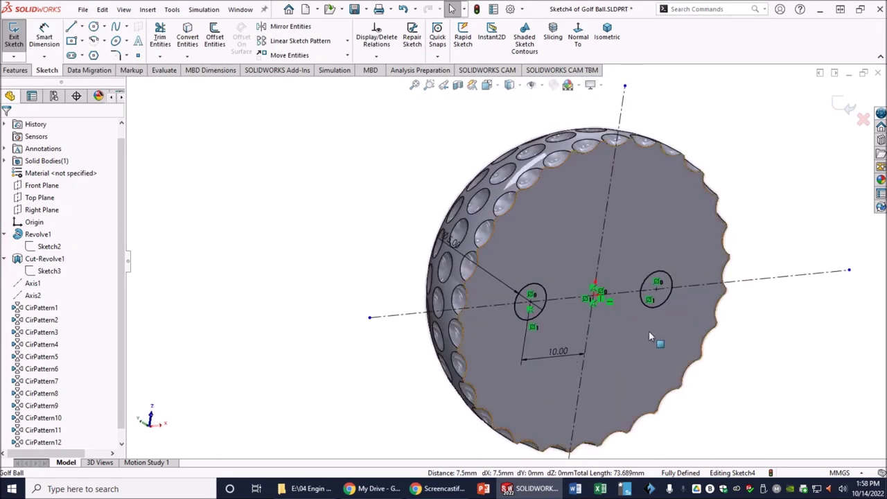
click(15, 70)
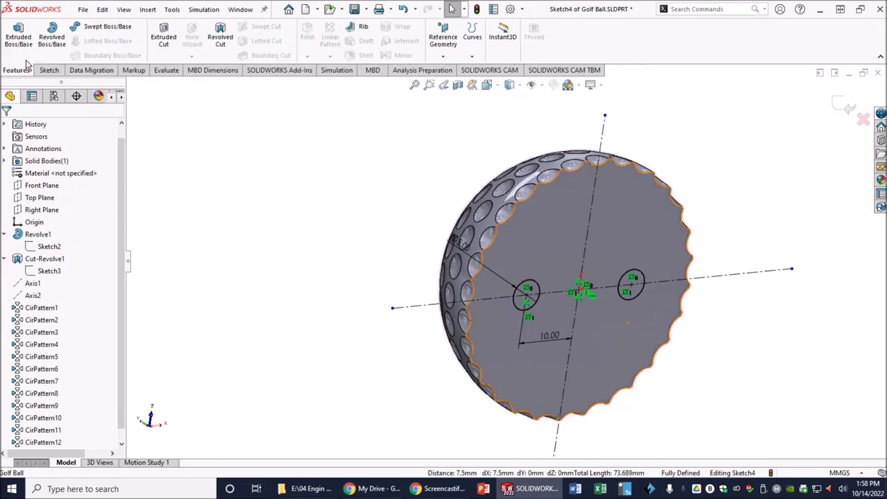
click(164, 38)
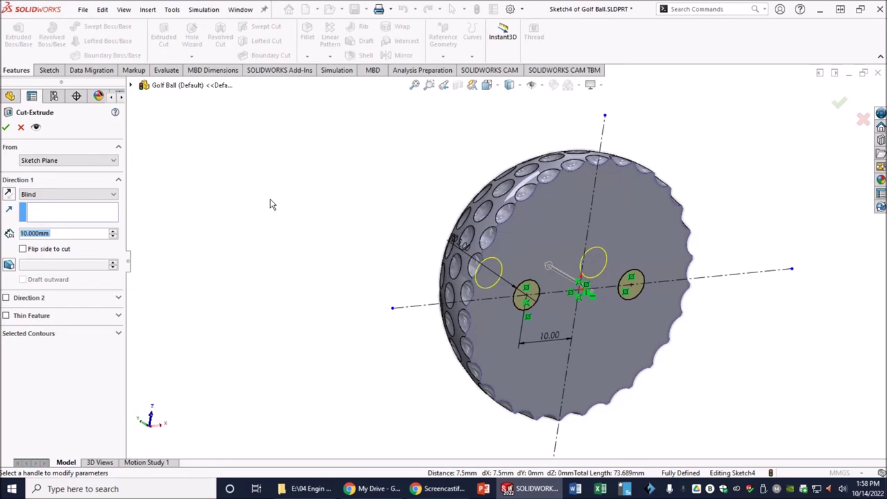
text(12)
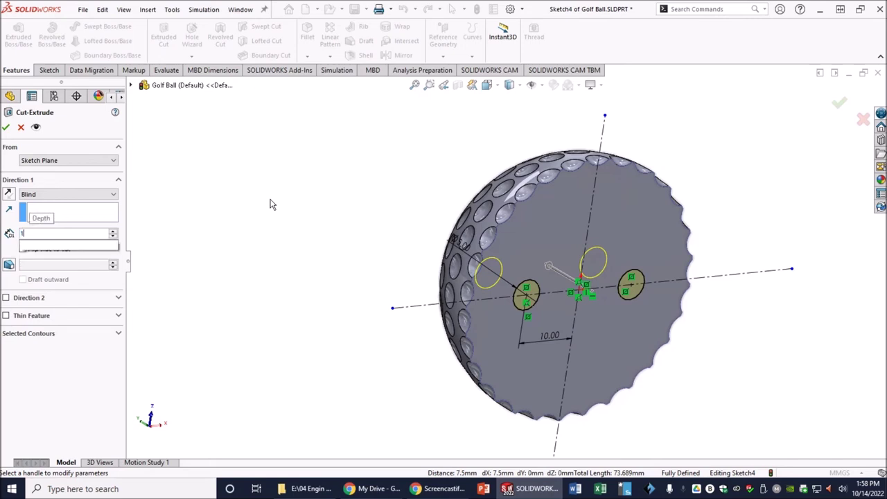
key(Return)
key(Return)
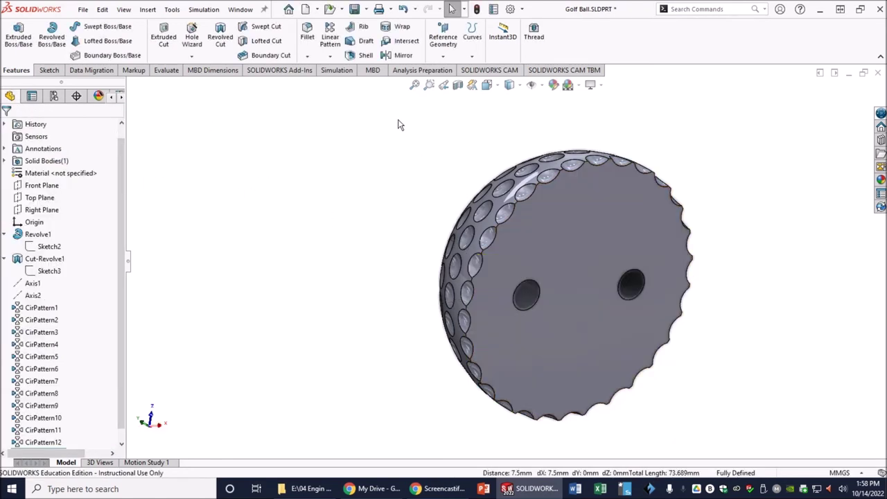
- Chamfer both holes by 1 mm at 45 degrees, selecting their cylindrical inner faces
click(307, 56)
click(315, 83)
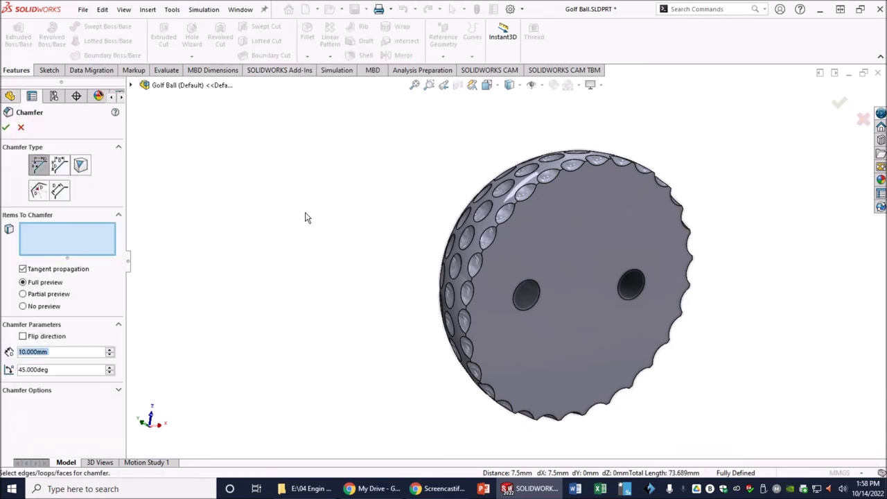
text(1)
key(Return)
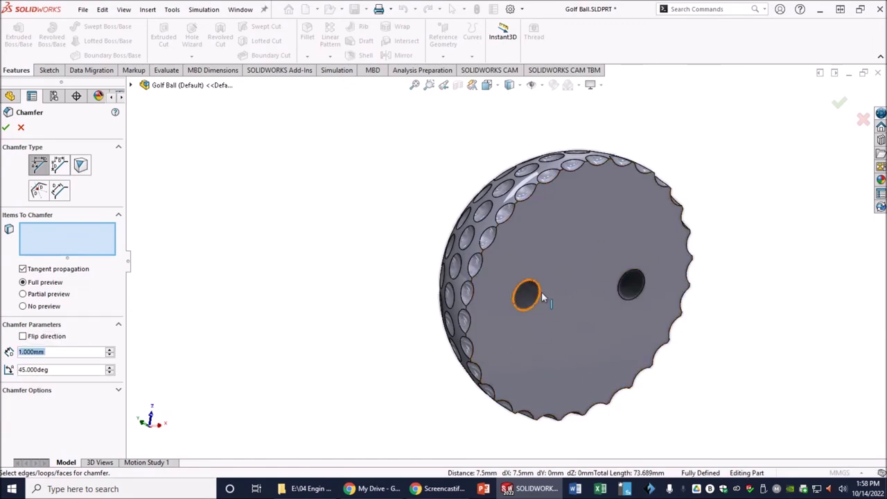
scroll(541, 292, down, 3)
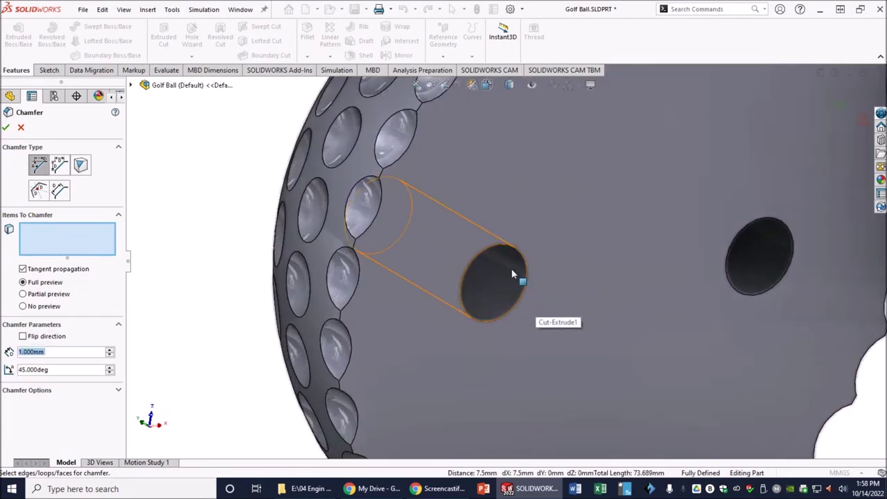
click(512, 274)
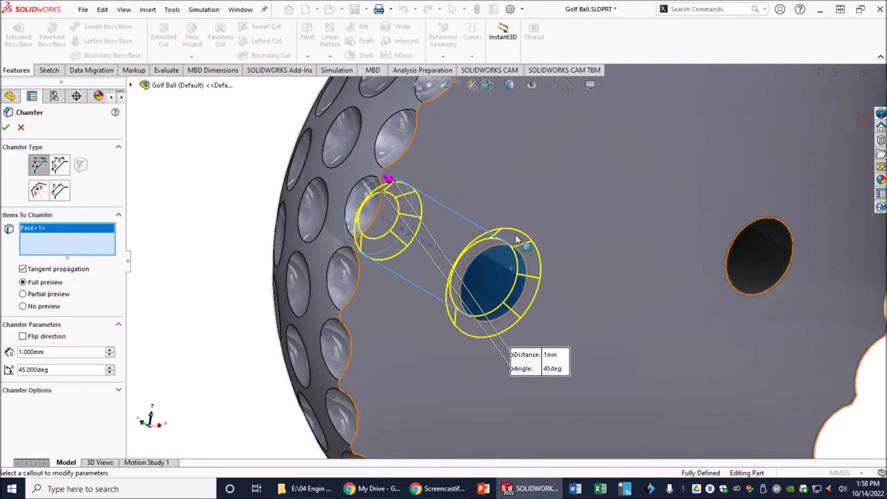
click(769, 251)
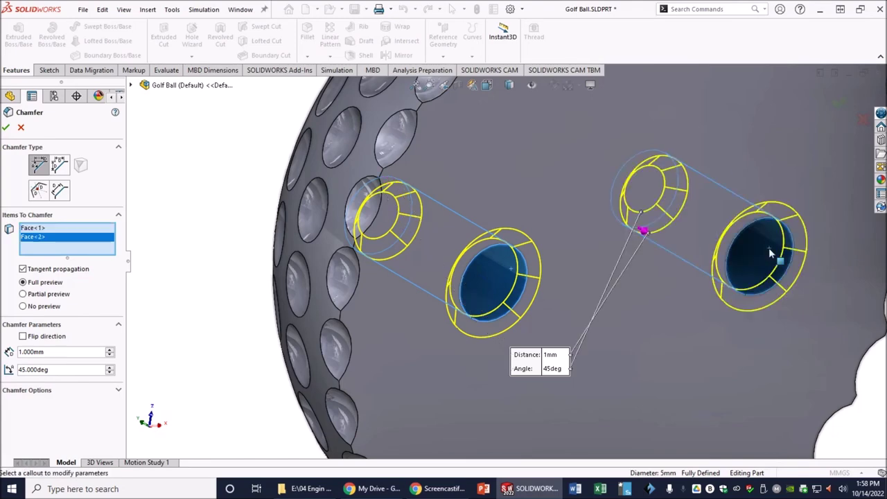
middle_drag(790, 298, 776, 293)
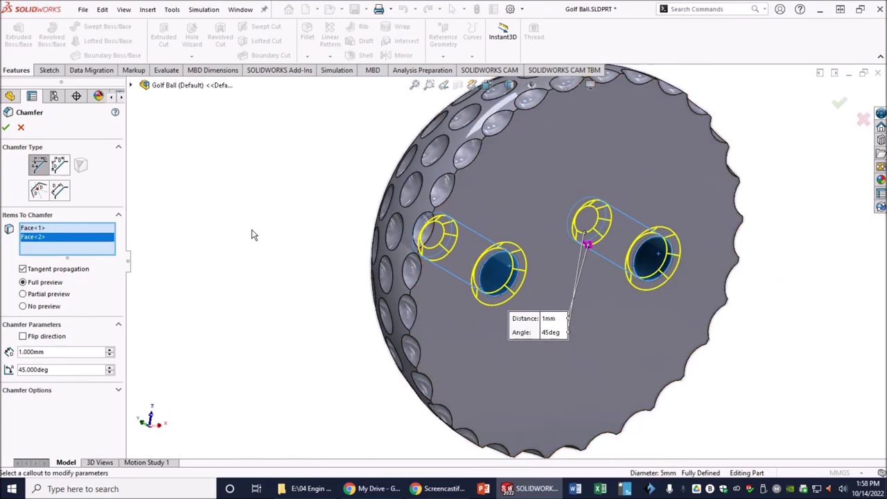
click(6, 128)
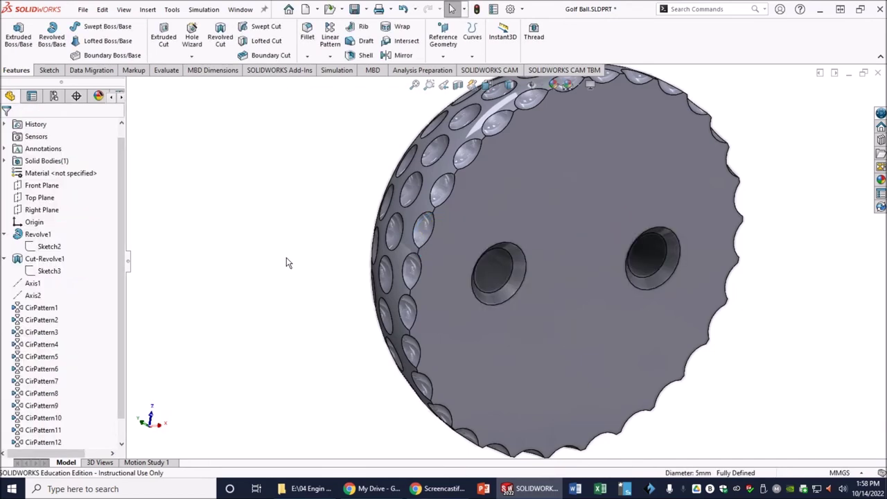
- Fillet the dimple edges by selecting the hemisphere's spherical outer face, with a symmetric 1 mm radius
middle_drag(335, 309, 311, 323)
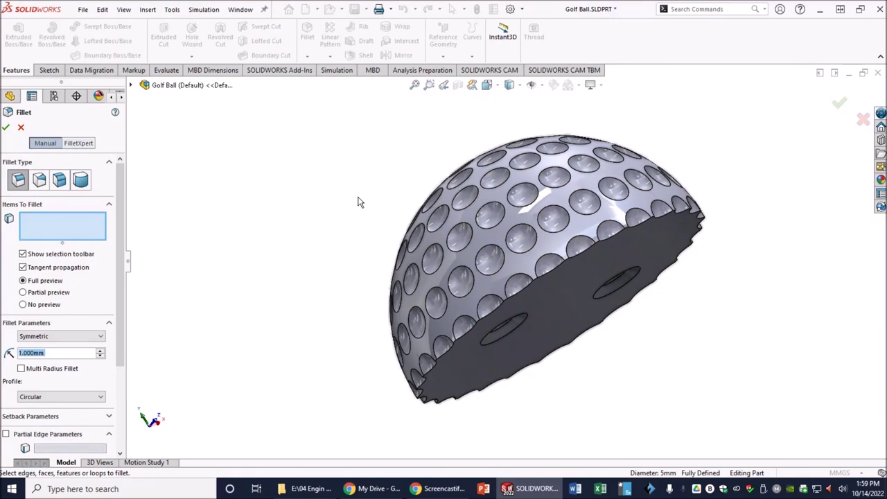
scroll(398, 204, down, 2)
click(487, 226)
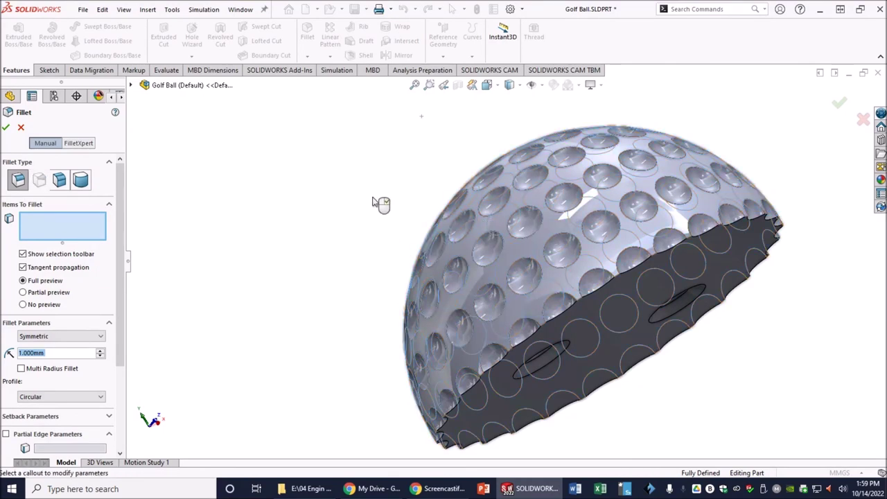
click(7, 129)
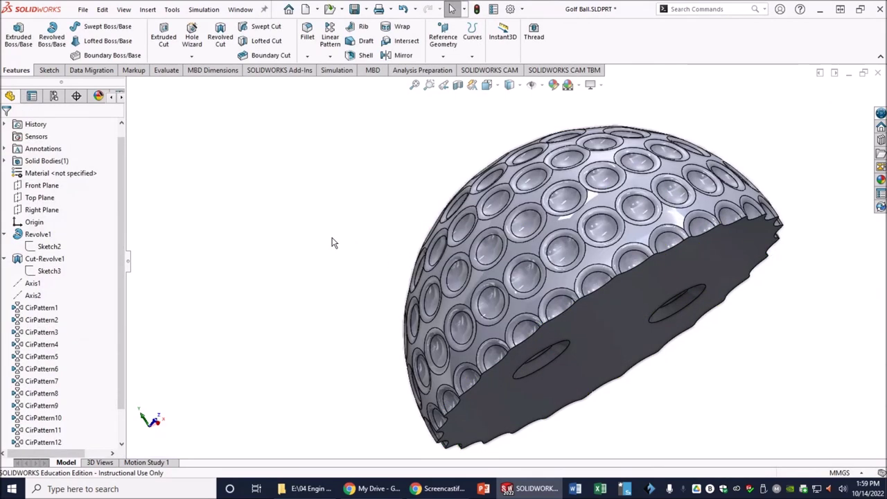
middle_drag(376, 204, 701, 340)
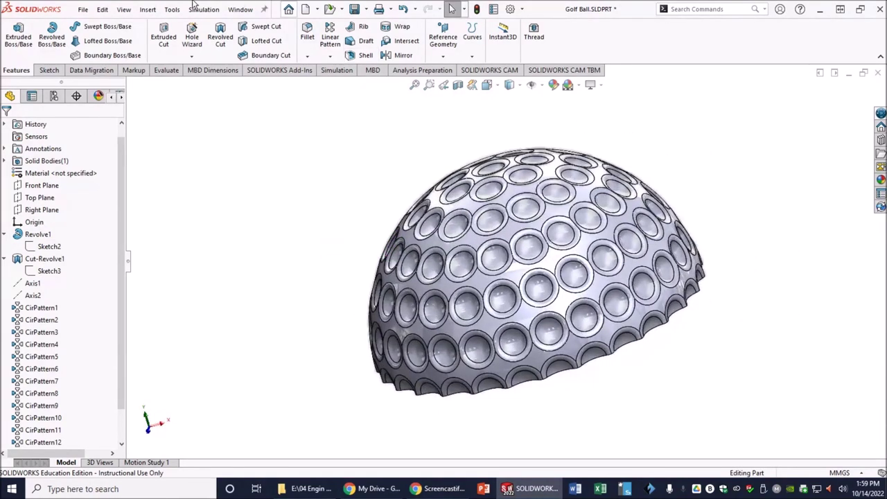
- Save the part under the new name Golf Ball Half.SLDPRT in the 04 Golf Ball folder
click(83, 9)
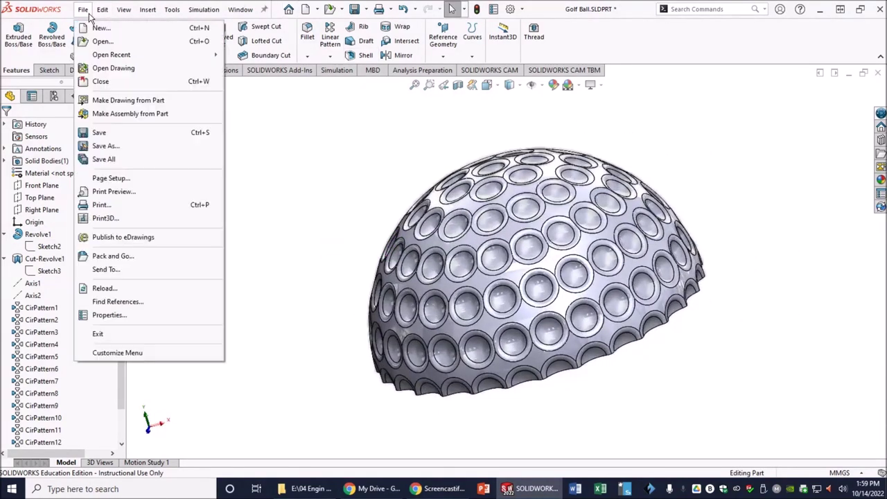
click(111, 146)
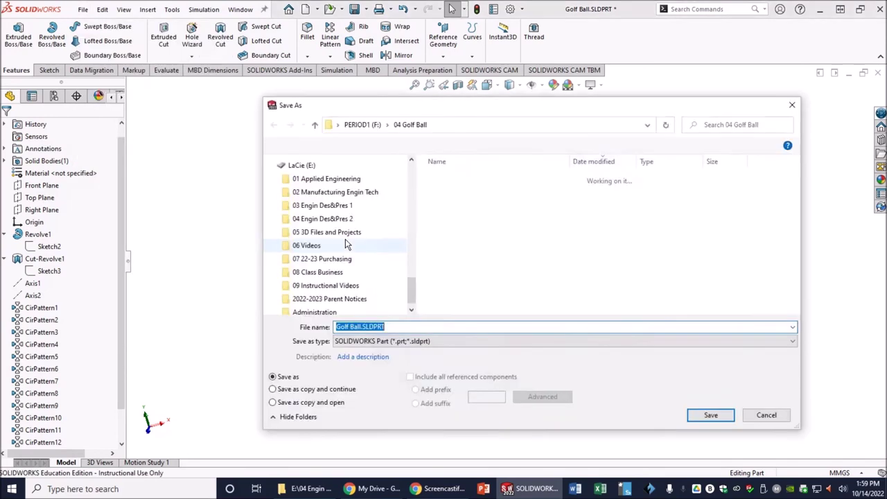
click(361, 327)
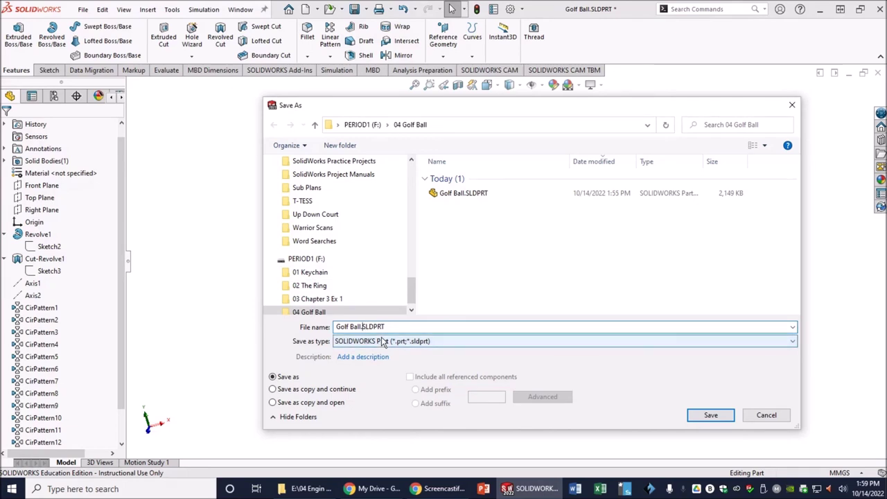
text(Half)
key(BackSpace)
key(BackSpace)
text(lf)
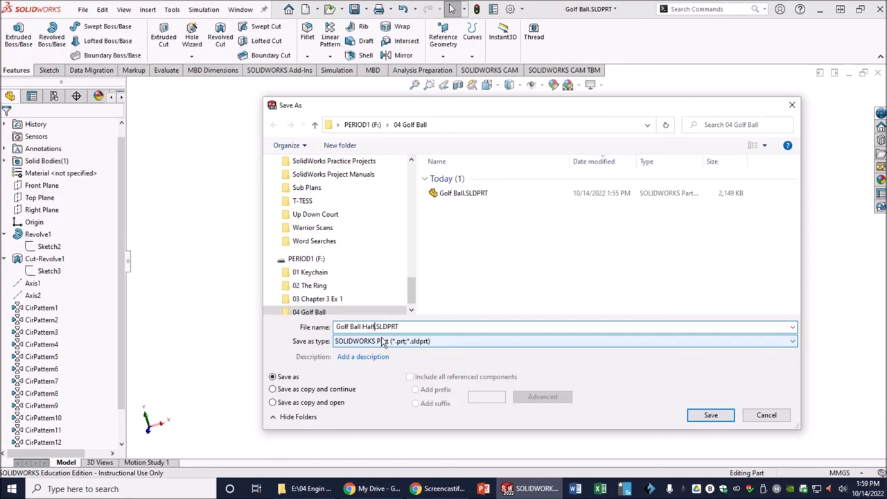
click(721, 415)
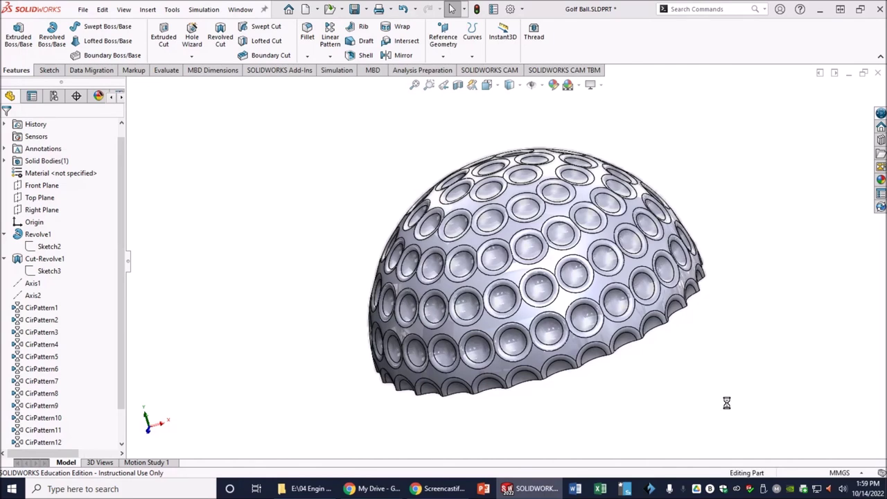
- Export all bodies of the half ball as Golf Ball Half.STL into the 04 Golf Ball folder
click(82, 10)
click(104, 148)
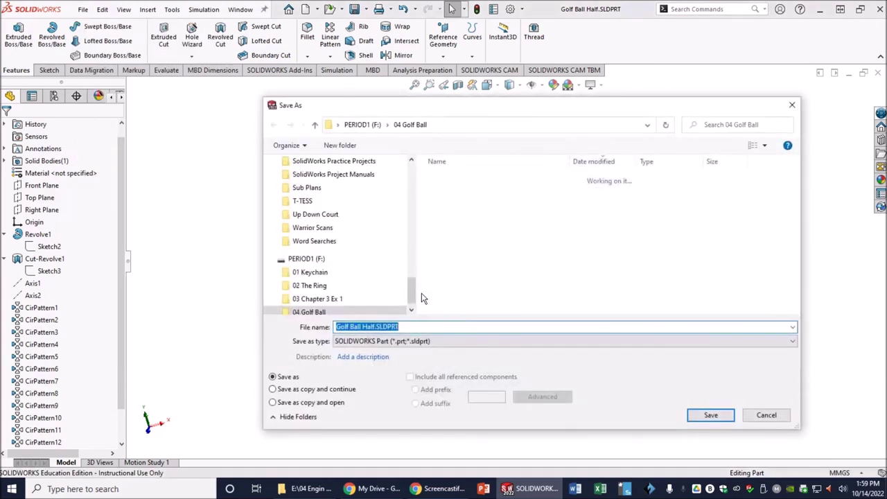
click(383, 341)
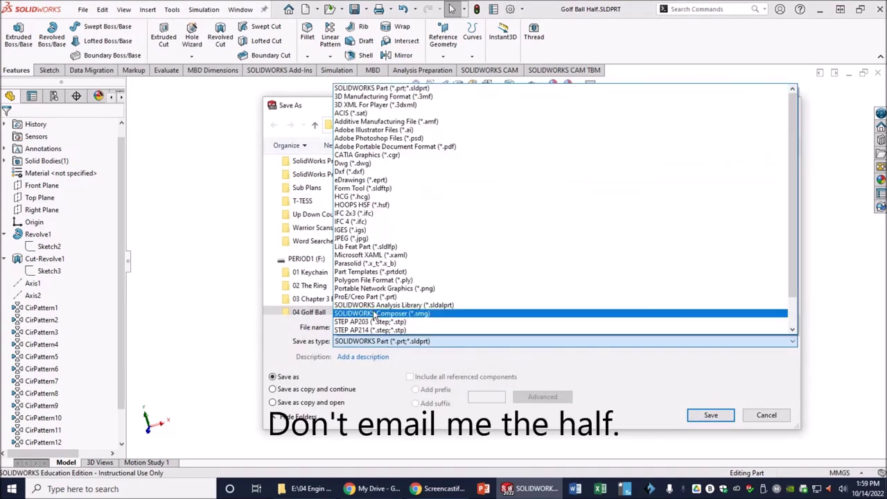
scroll(357, 315, down, 2)
click(355, 315)
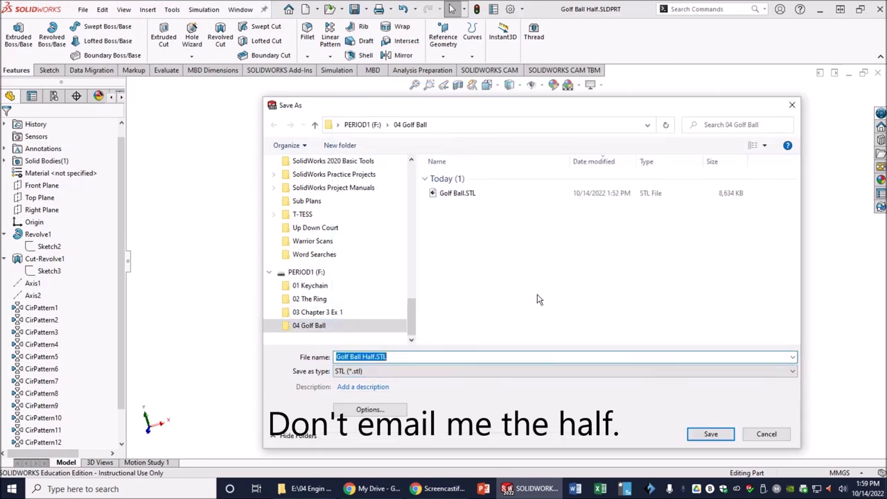
click(708, 434)
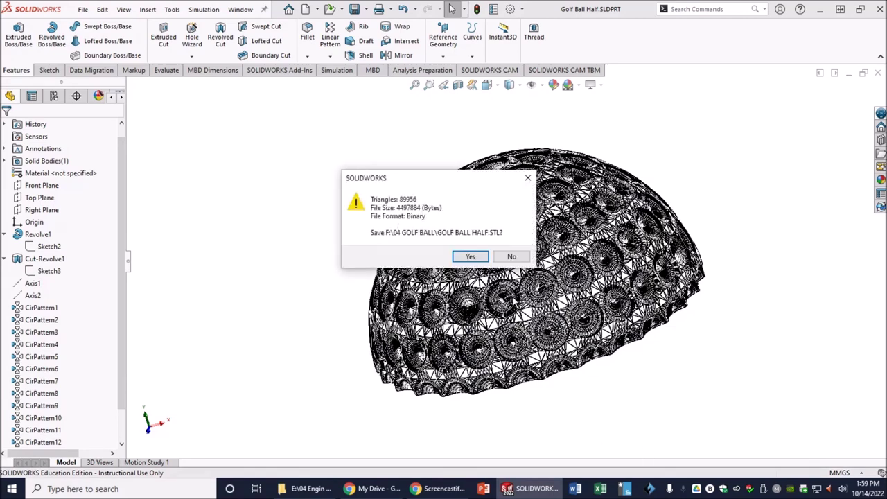
click(470, 257)
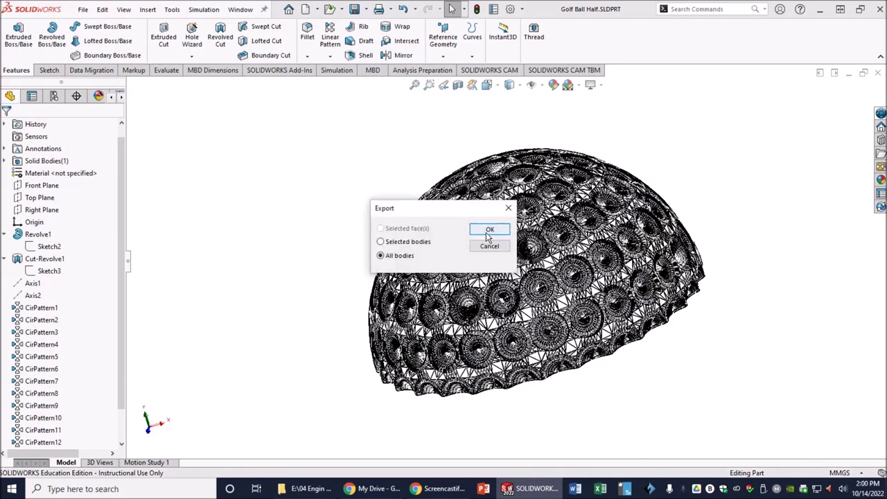
click(482, 230)
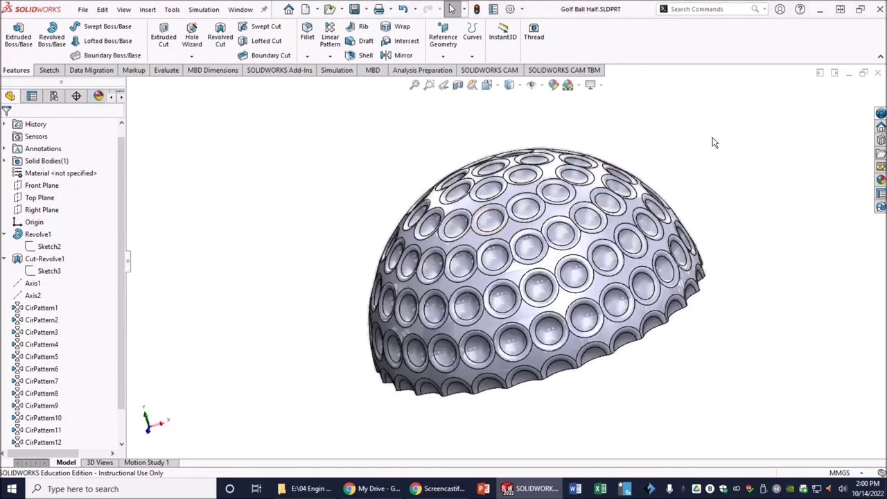
- Minimise SOLIDWORKS and delete magnet 9.gx from the B206GCODE (H:) drive, closing its File Explorer window
click(820, 11)
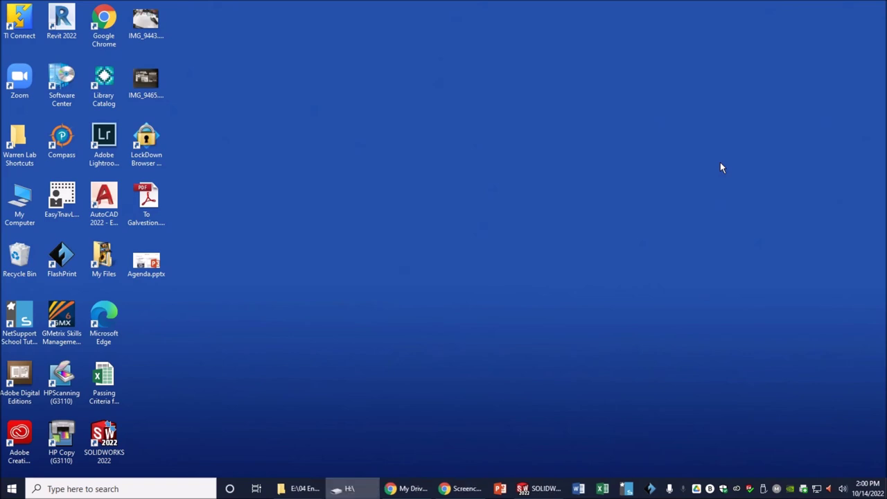
drag(660, 67, 450, 50)
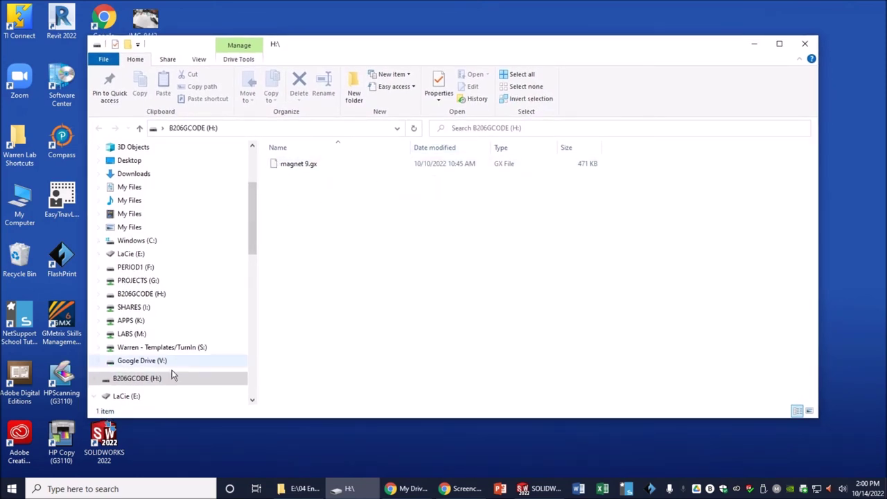
right_click(292, 167)
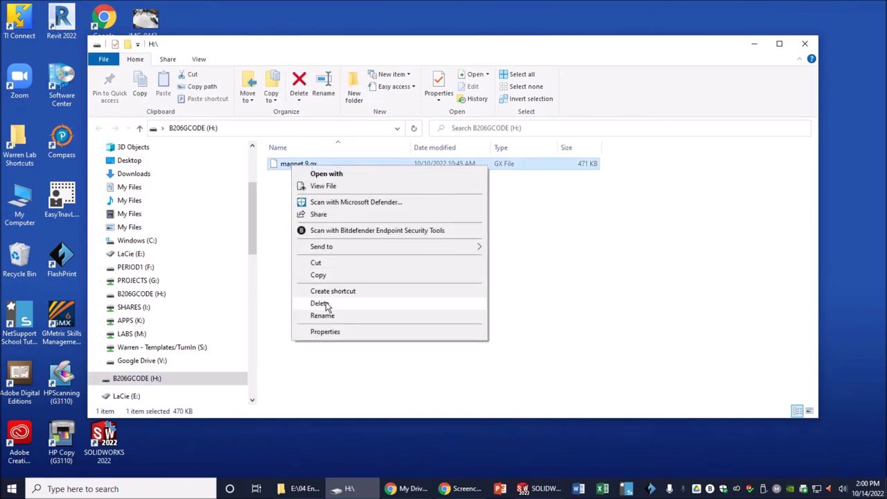
click(320, 303)
click(488, 290)
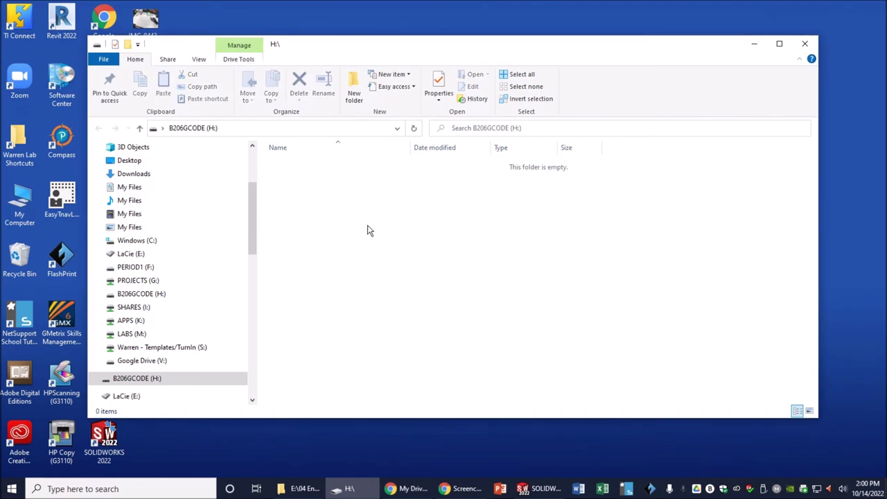
click(806, 45)
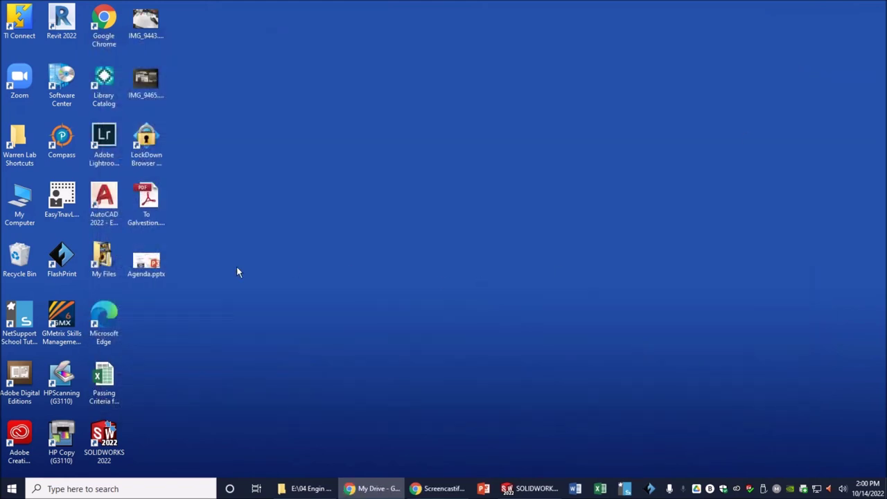
- Open FlashPrint and load Golf Ball Half.STL from the 04 Golf Ball folder on PERIOD1 (F:), putting the model on the platform
click(68, 255)
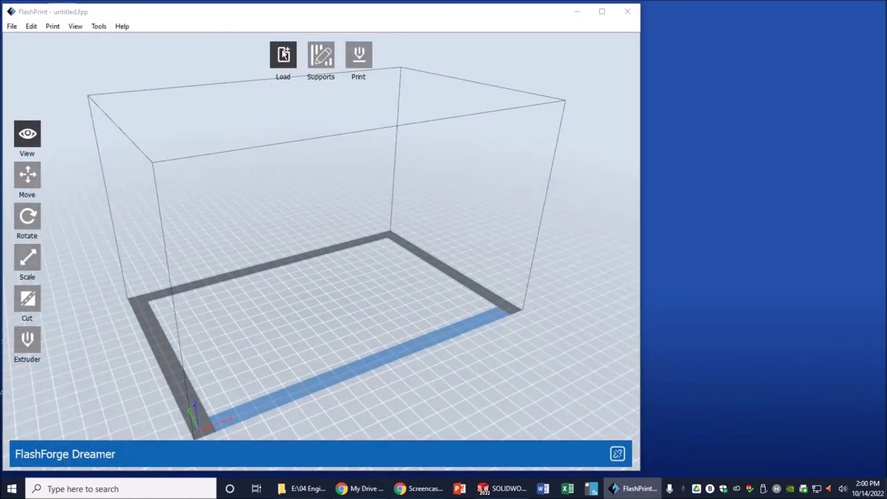
click(284, 55)
scroll(72, 232, down, 3)
scroll(75, 236, down, 12)
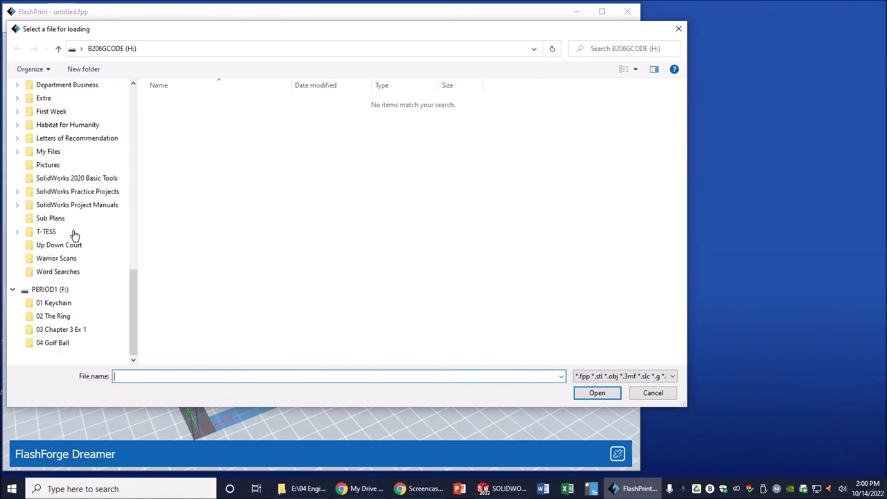
click(56, 342)
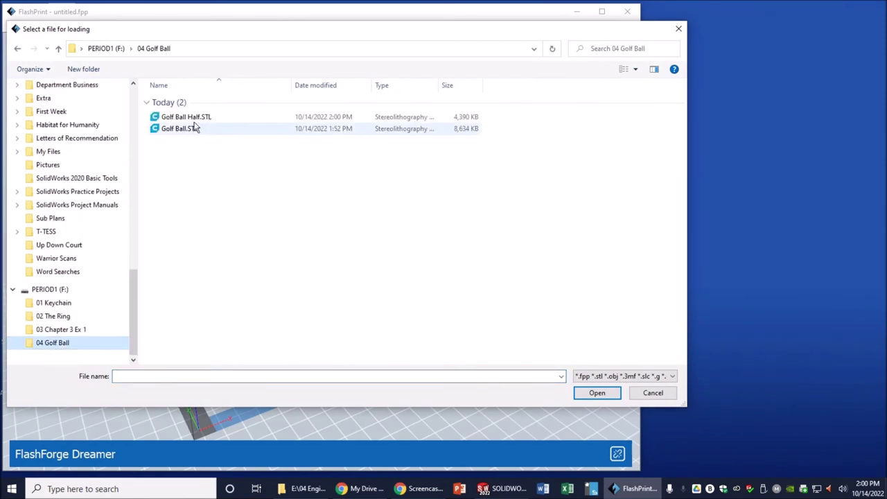
click(199, 118)
click(583, 395)
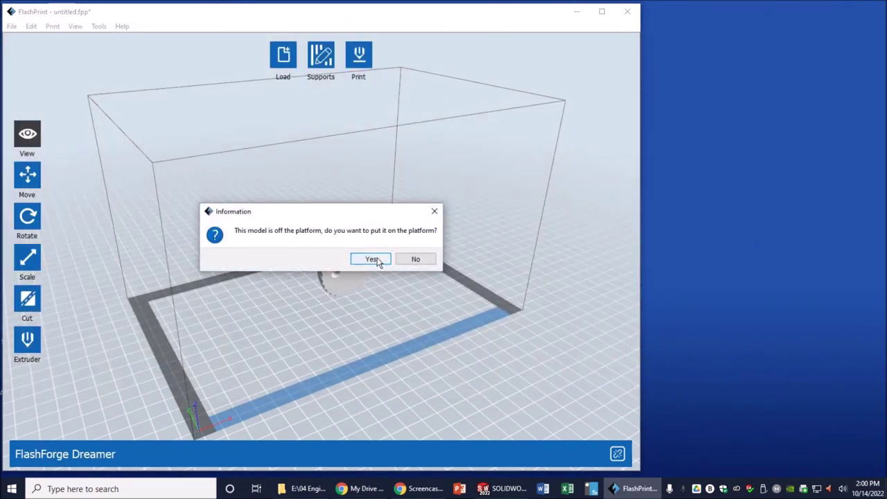
click(372, 260)
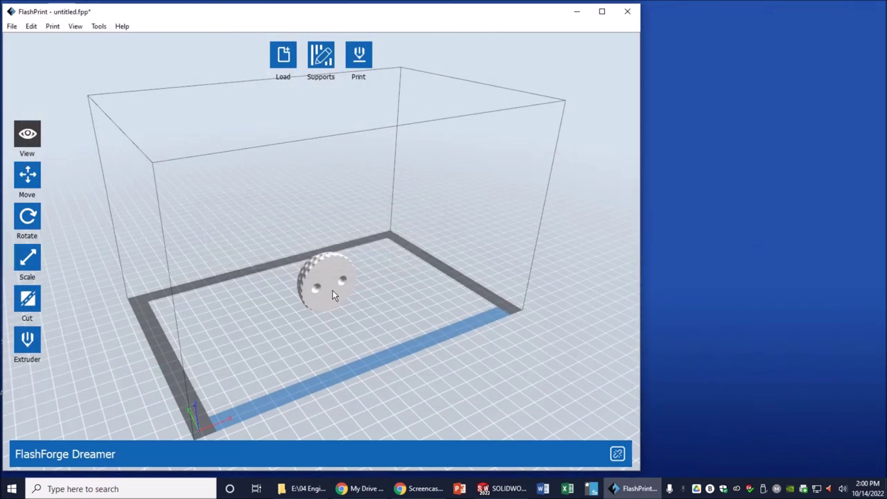
- Rotate the half ball 90° about the X axis so its flat face points down
click(28, 218)
double_click(166, 186)
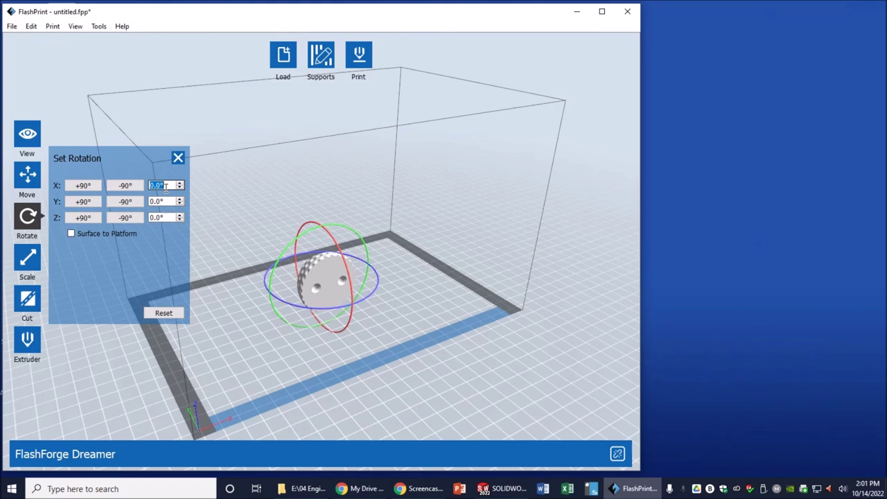
text(90)
key(Tab)
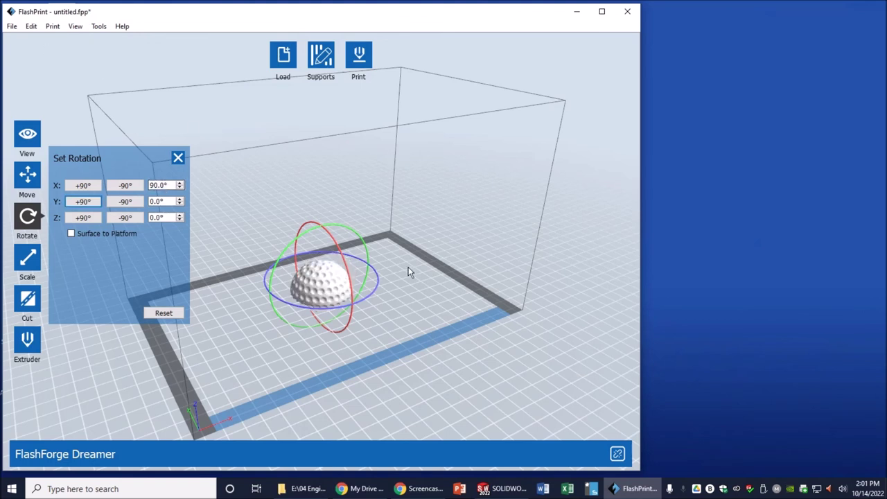
- Drop the rotated half ball onto the build platform and close the position settings
click(28, 175)
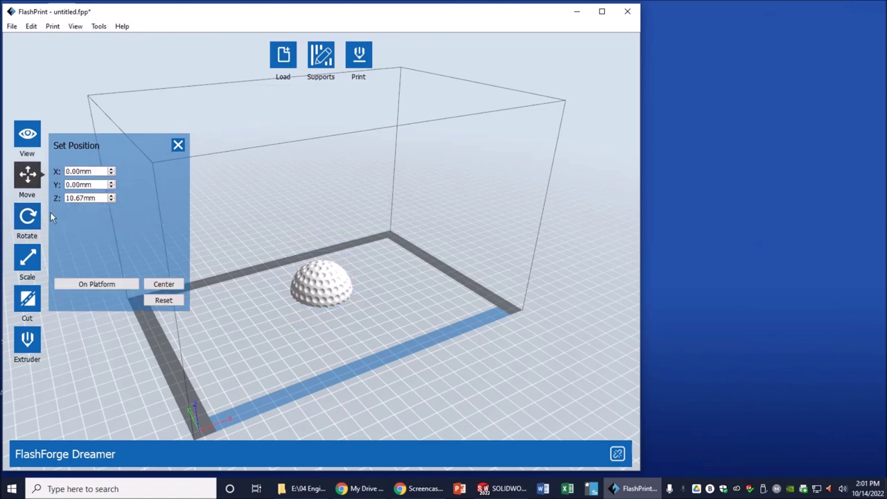
click(96, 285)
mouse_move(314, 336)
mouse_down()
mouse_move(297, 283)
mouse_move(307, 328)
mouse_up()
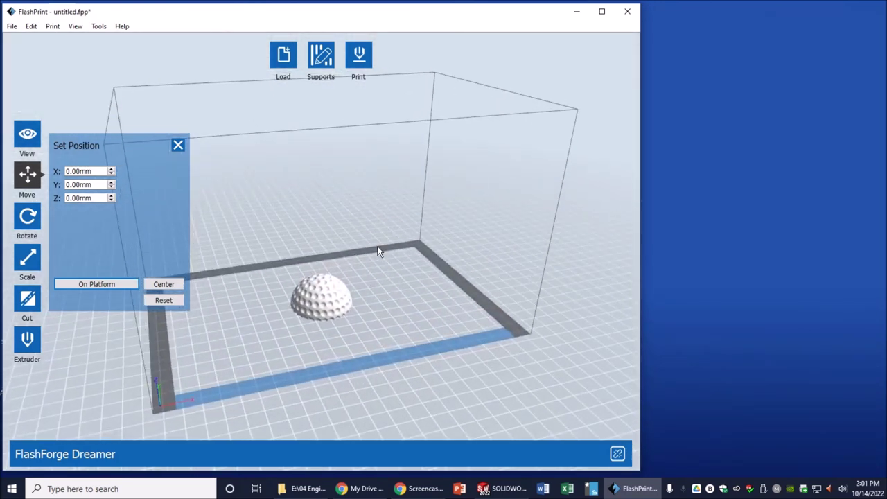
click(208, 90)
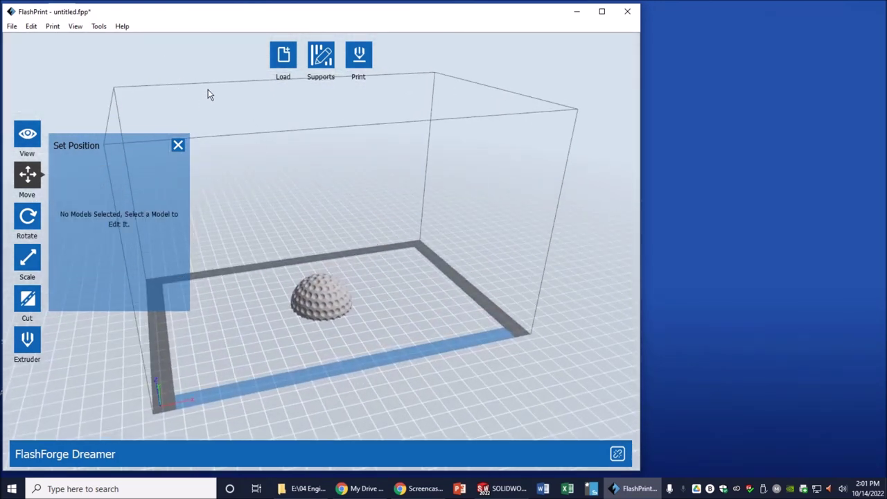
click(178, 146)
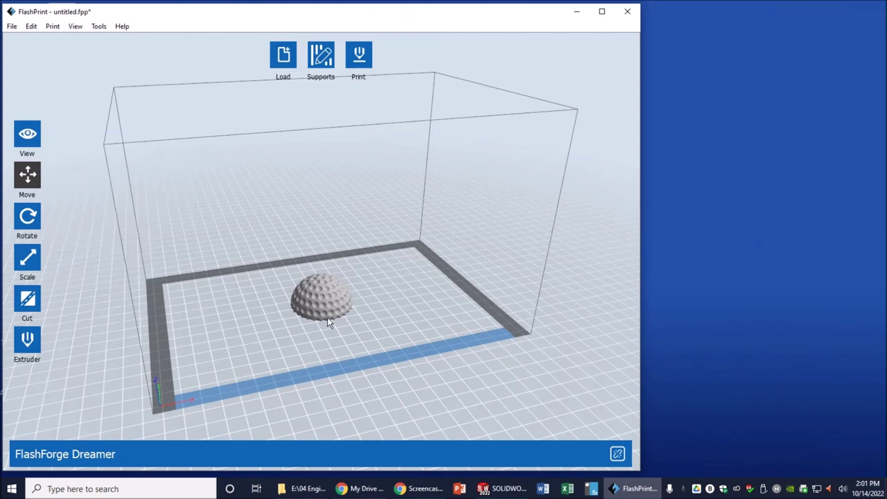
- Duplicate the half ball and arrange the two halves side by side near the middle of the build platform
click(30, 25)
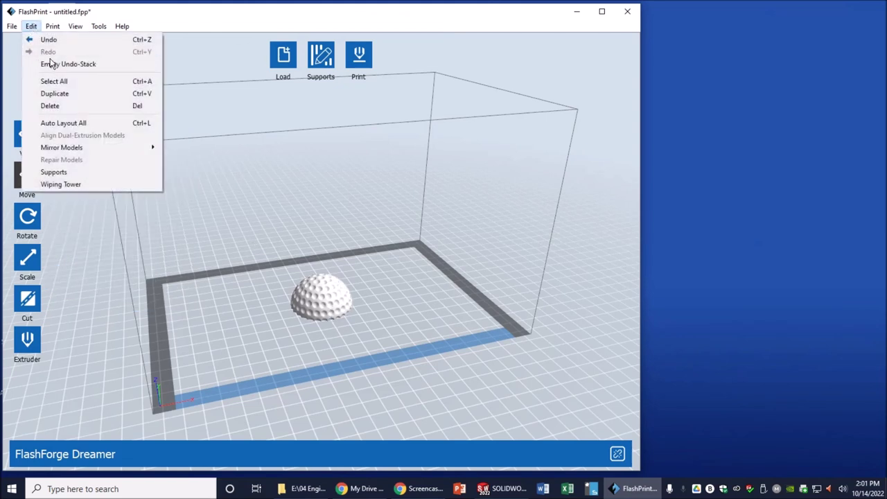
click(54, 97)
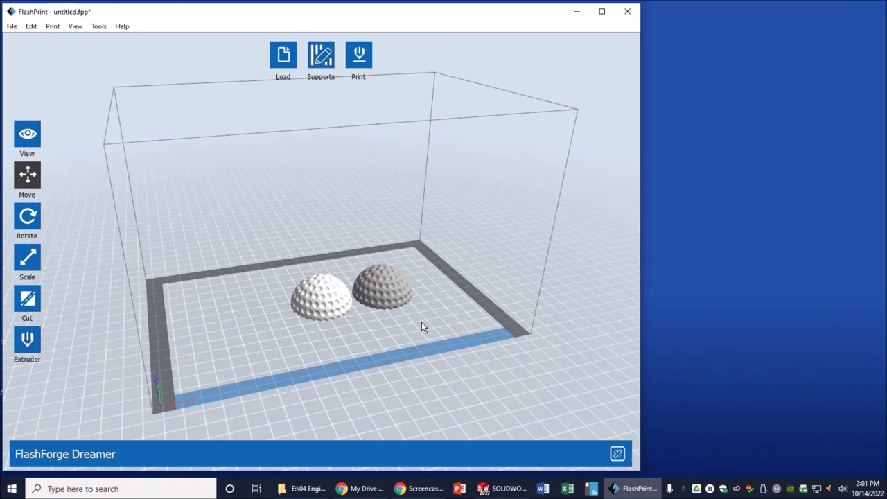
drag(335, 309, 315, 322)
drag(380, 289, 367, 308)
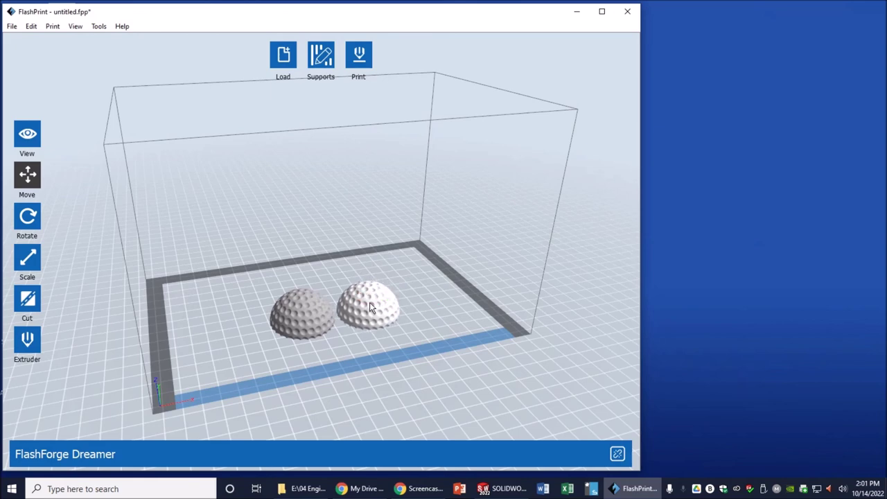
key(ctrl+0)
drag(370, 294, 365, 294)
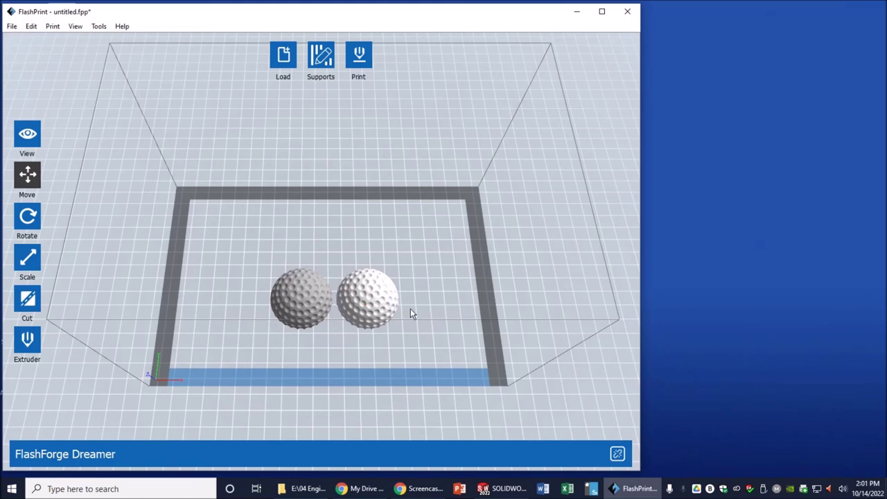
- Open the print settings for the two halves and set the raft to Right Extruder
drag(418, 314, 414, 289)
drag(337, 331, 334, 294)
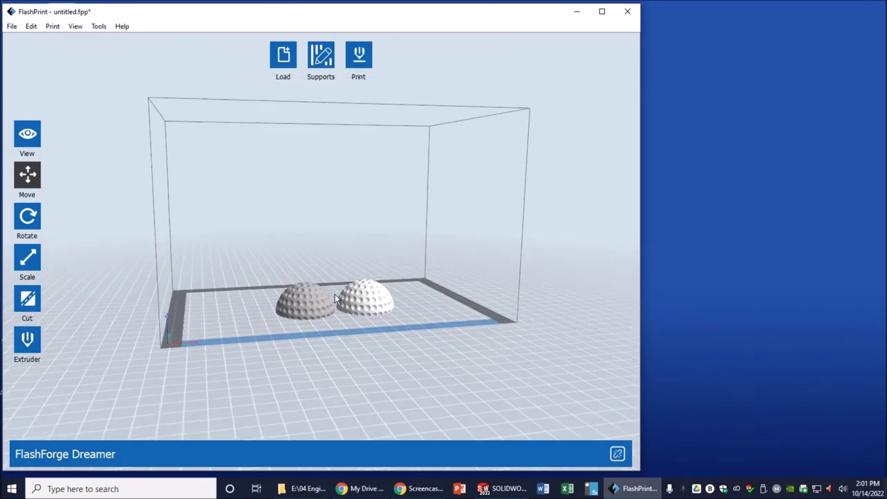
scroll(334, 294, up, 3)
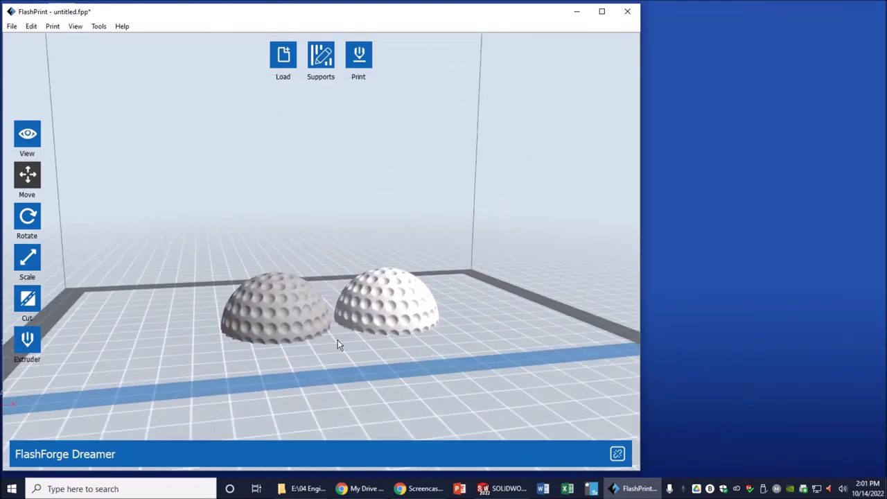
scroll(337, 340, up, 2)
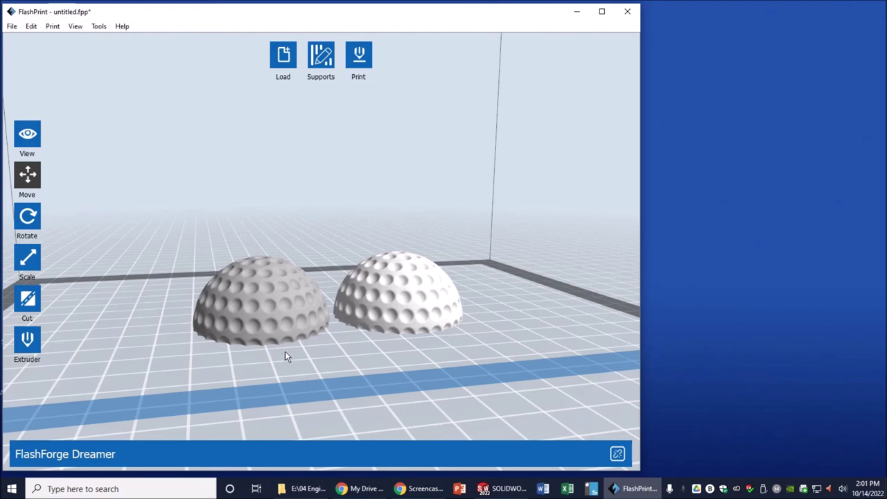
click(359, 58)
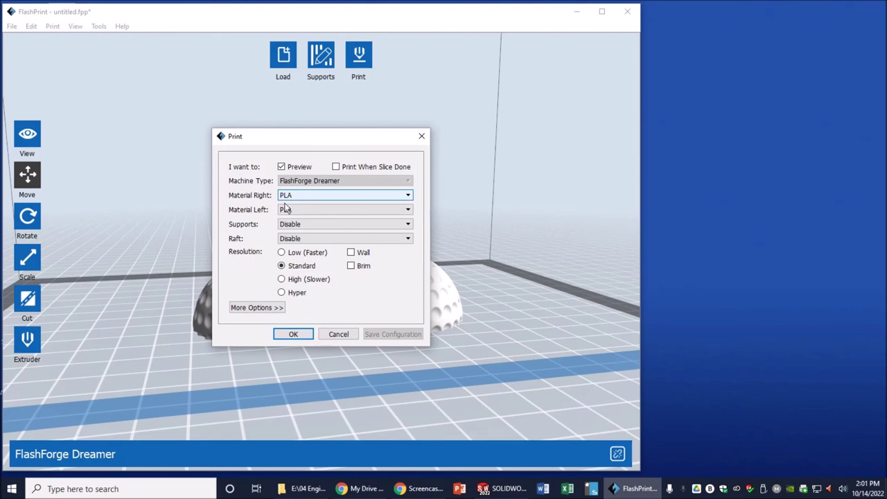
click(290, 241)
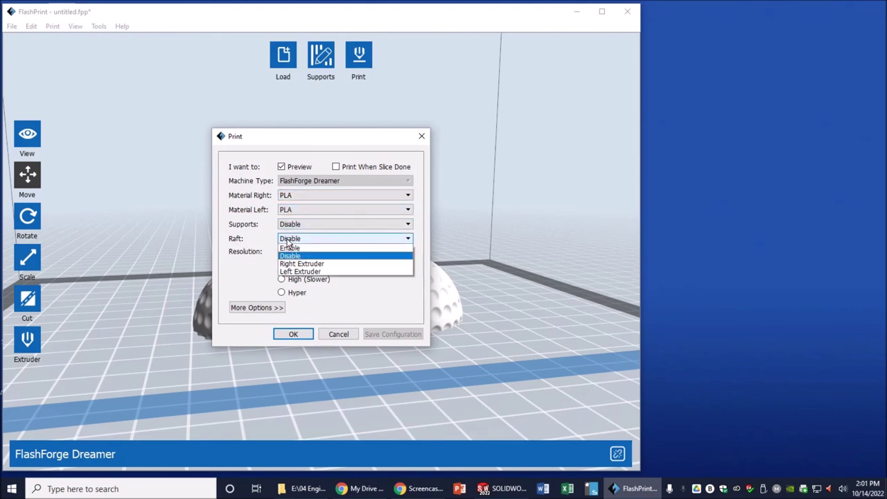
click(299, 254)
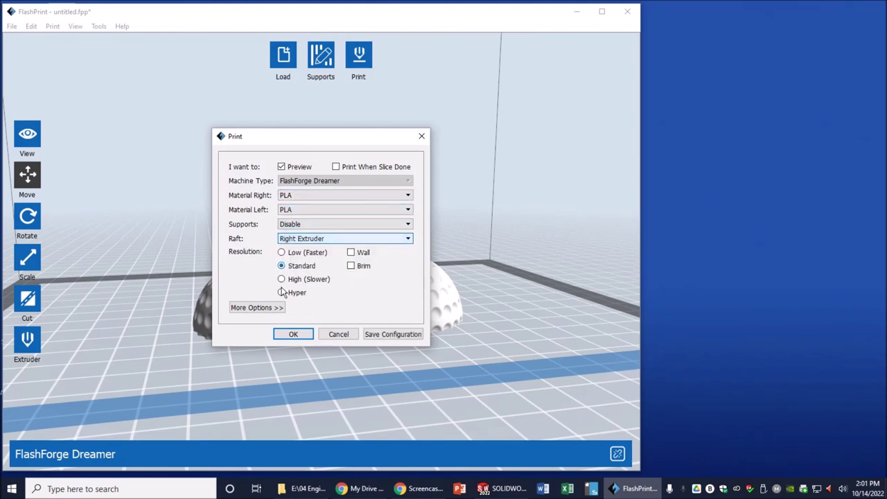
- Review the shell, infill, speed and temperature options, save the print configuration and slice the two halves
click(270, 309)
click(297, 324)
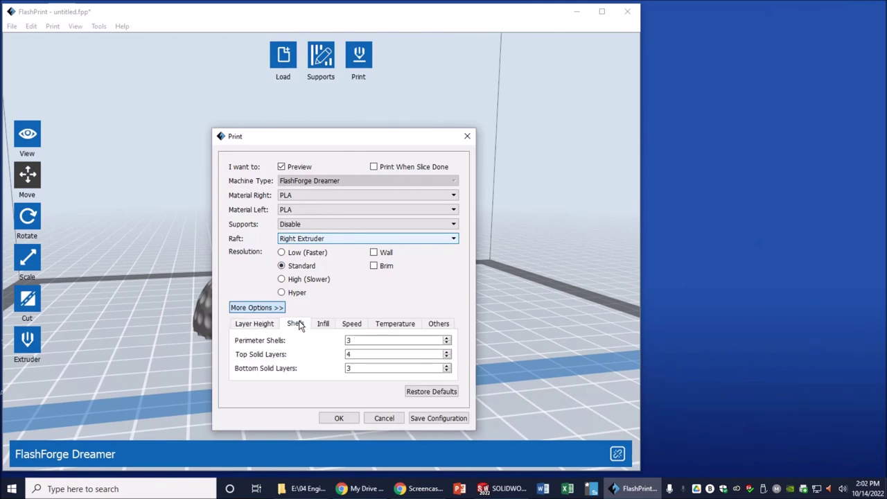
click(323, 325)
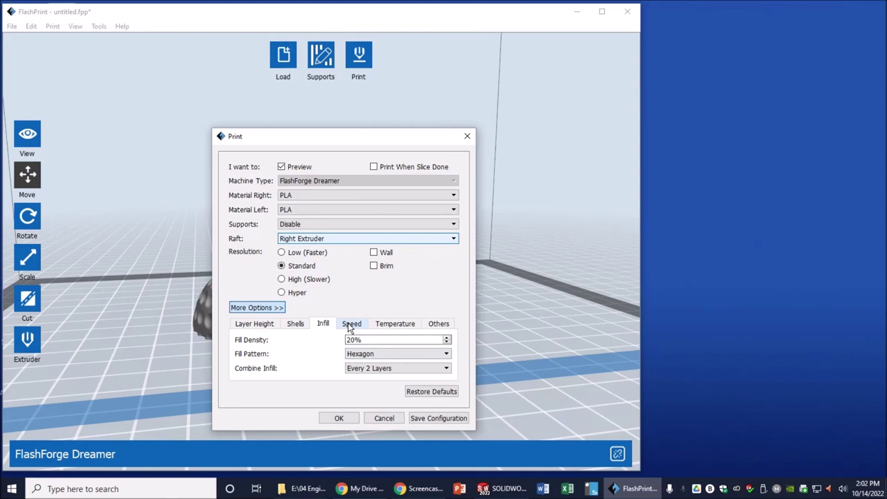
click(349, 324)
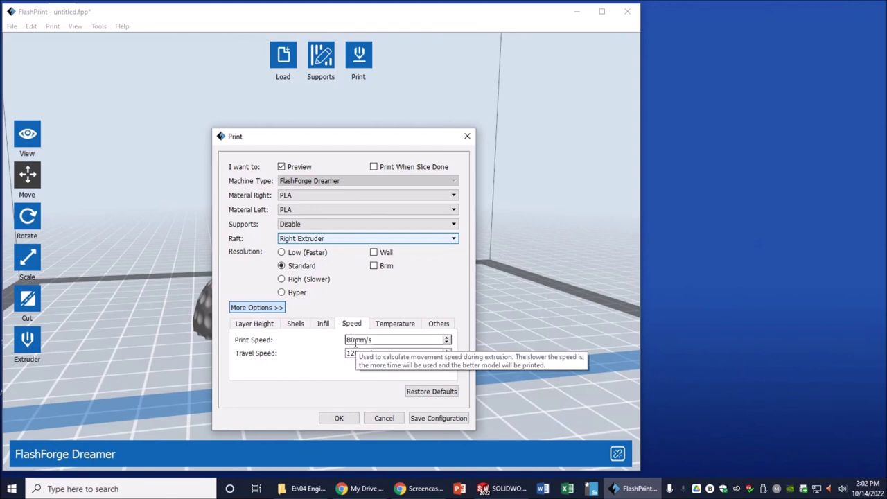
click(389, 326)
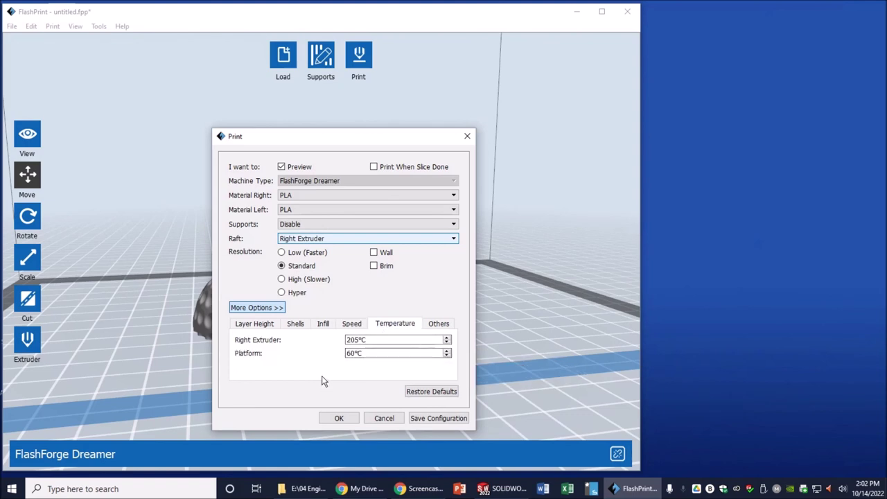
click(442, 419)
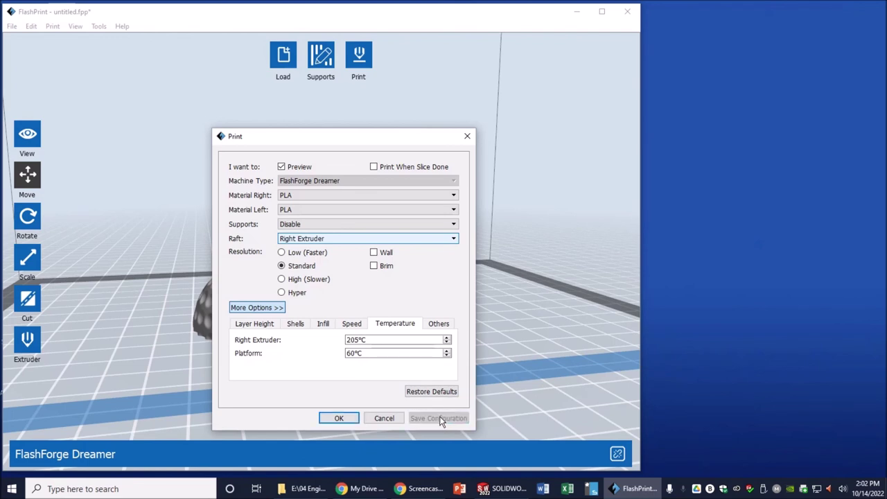
click(339, 418)
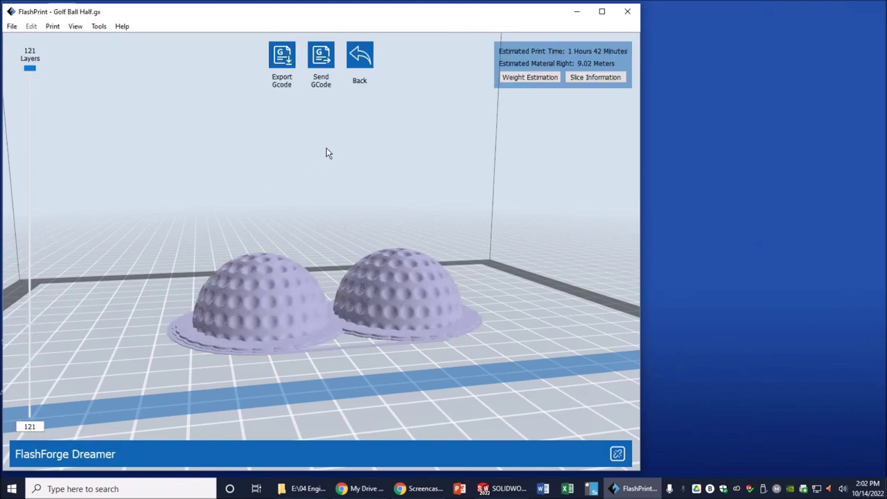
- Export the sliced G-code as Golf Ball Half.gx to the B206GCODE (H:) drive
click(281, 57)
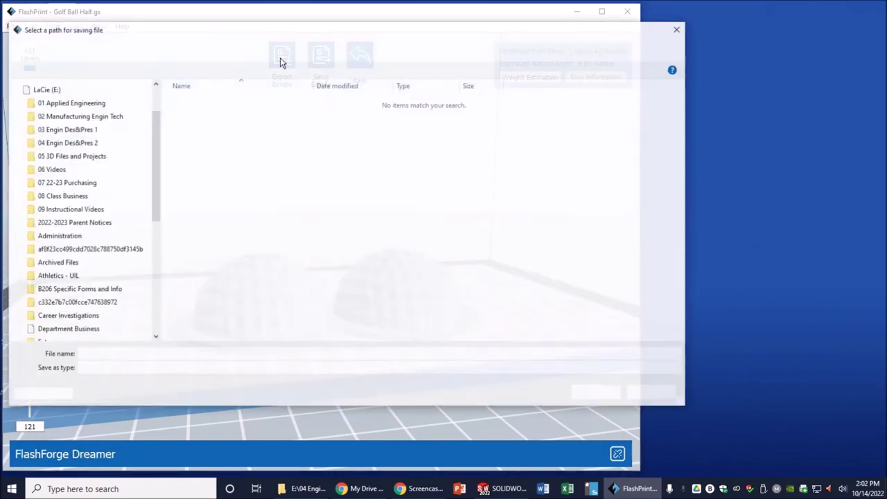
scroll(83, 248, up, 7)
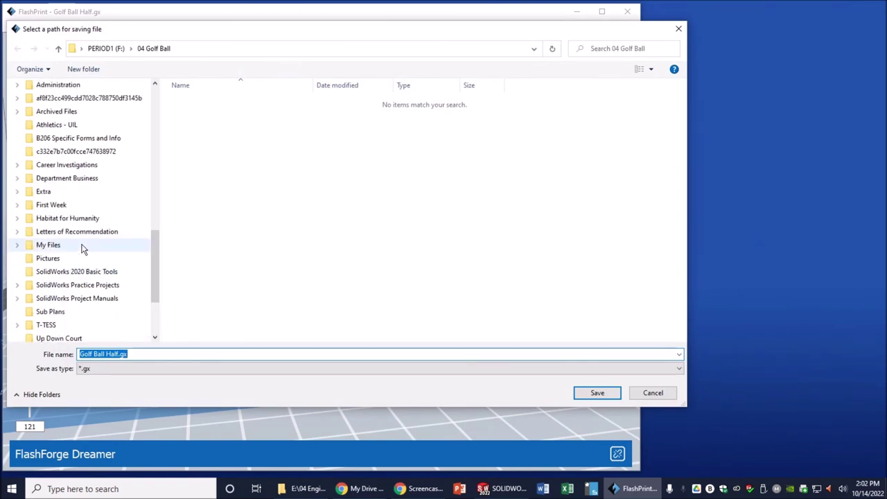
scroll(83, 247, up, 3)
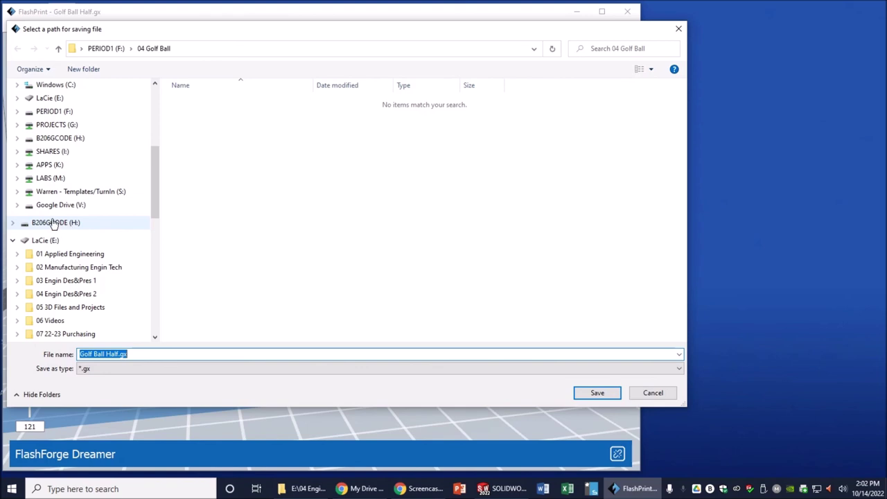
click(78, 229)
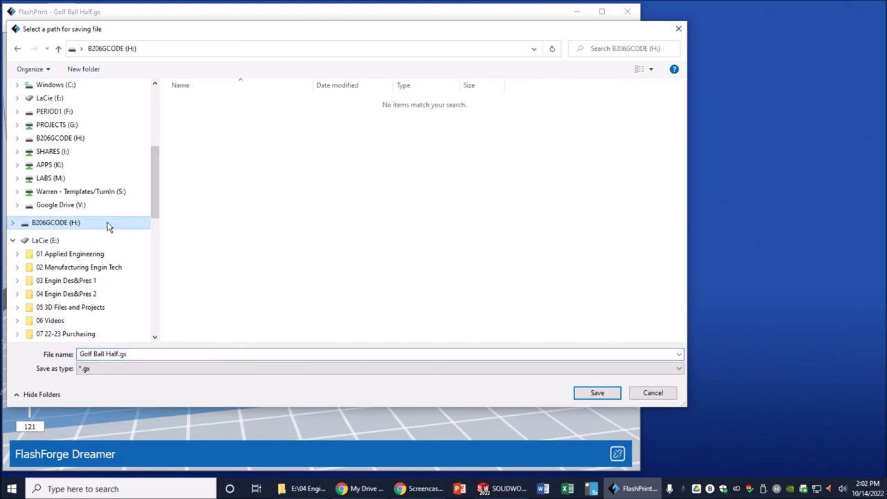
click(597, 392)
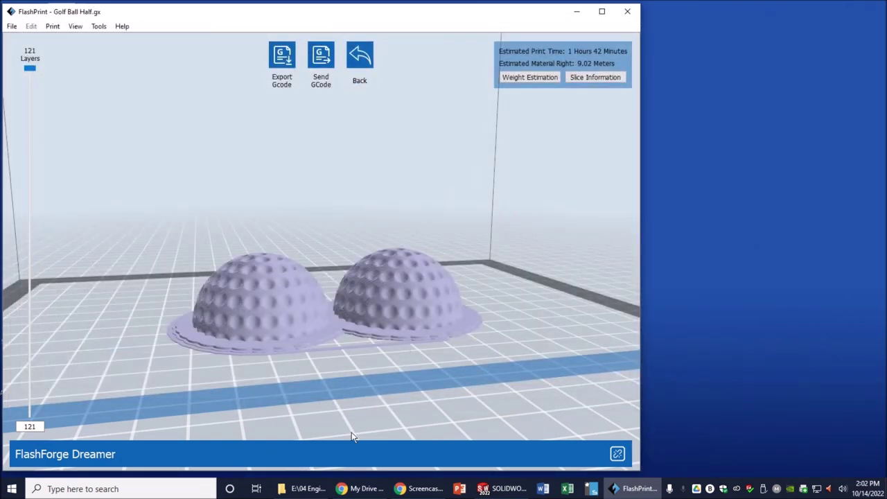
- Check the B206GCODE (H:) drive in a new File Explorer window for the exported G-code file, and close the window
click(301, 488)
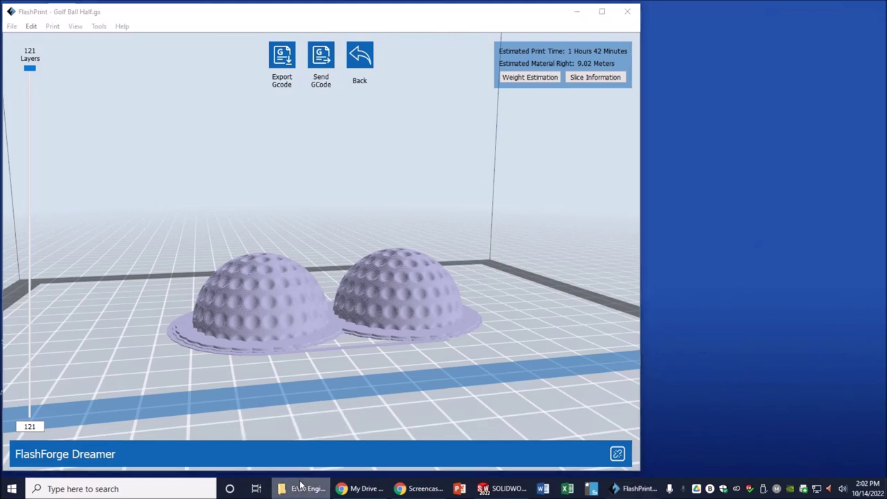
right_click(290, 494)
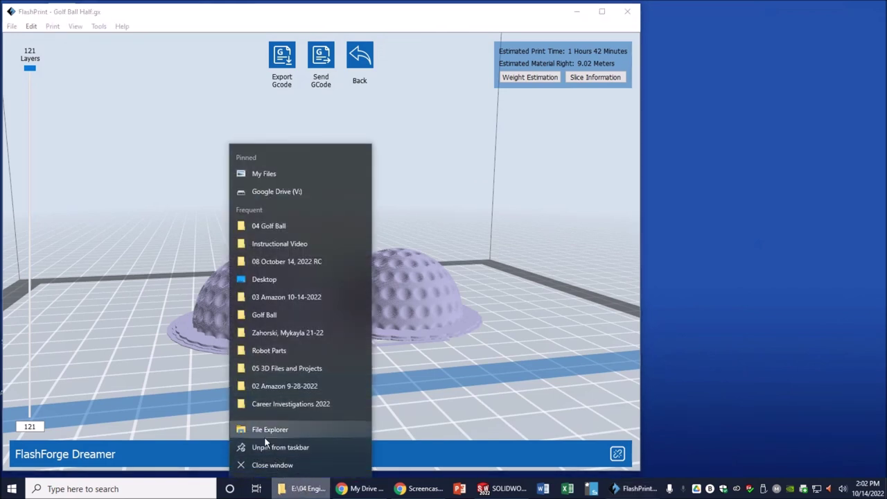
click(263, 428)
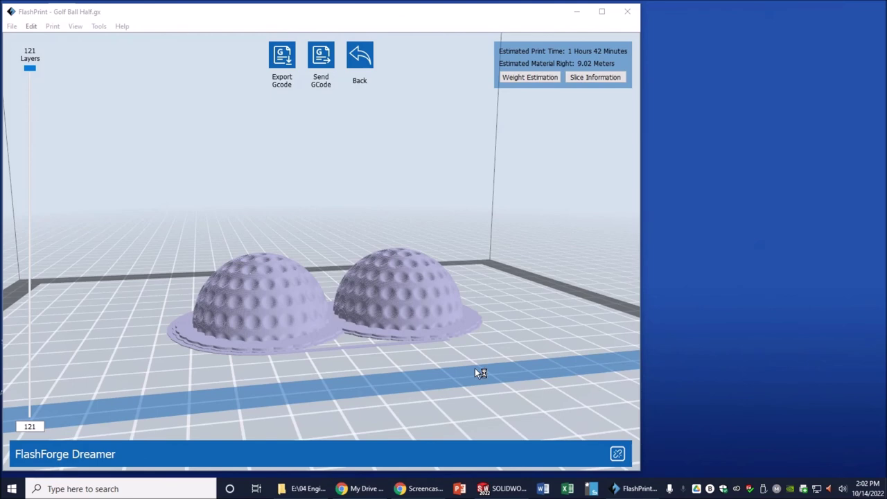
scroll(148, 339, down, 2)
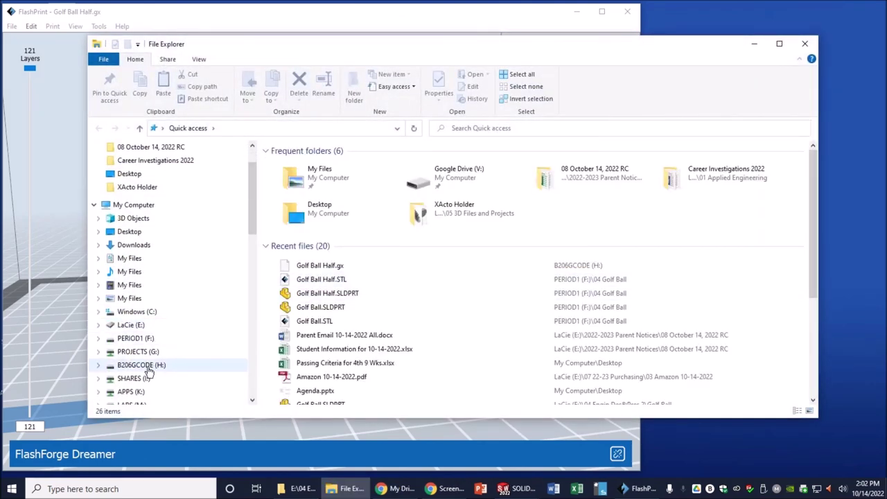
click(147, 367)
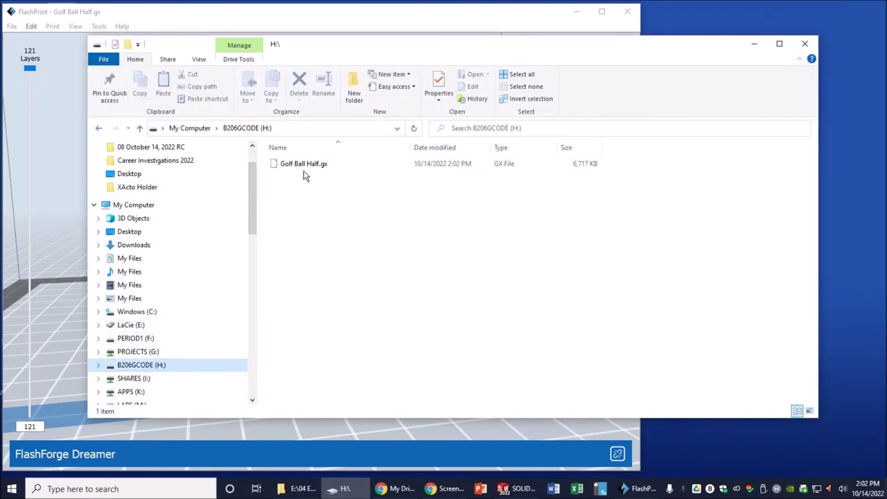
click(805, 43)
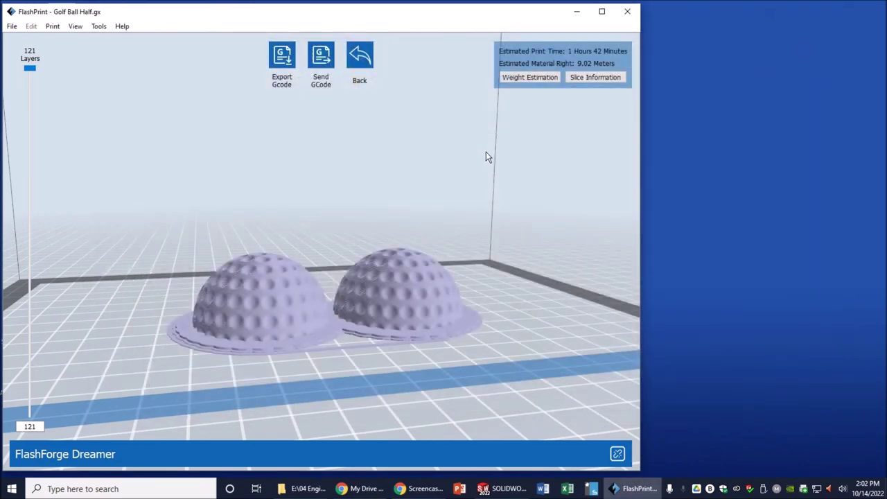